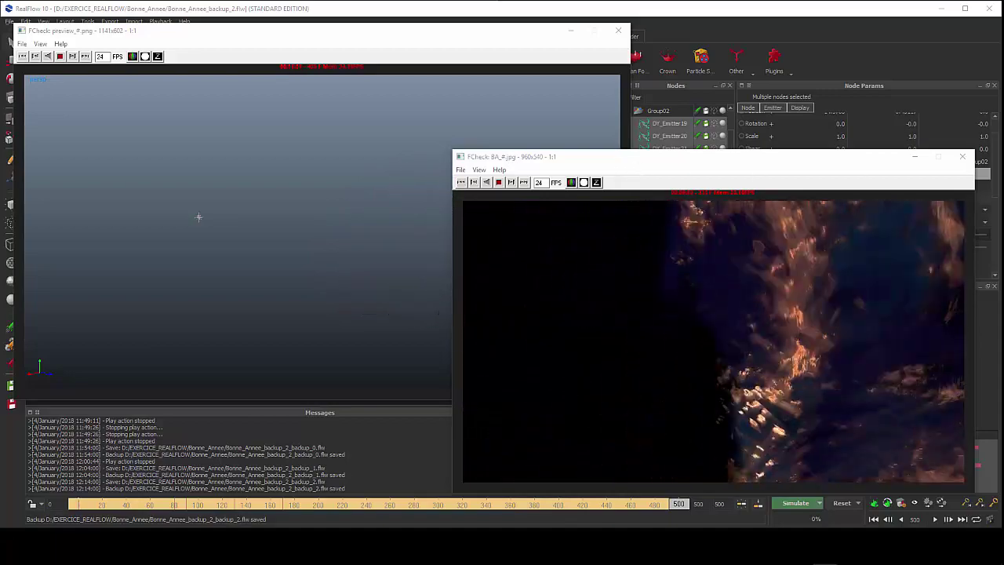
Step: Close the BA render preview, then move the particle animation preview aside and close it
{"action": "left_click", "coordinate": [962, 156]}
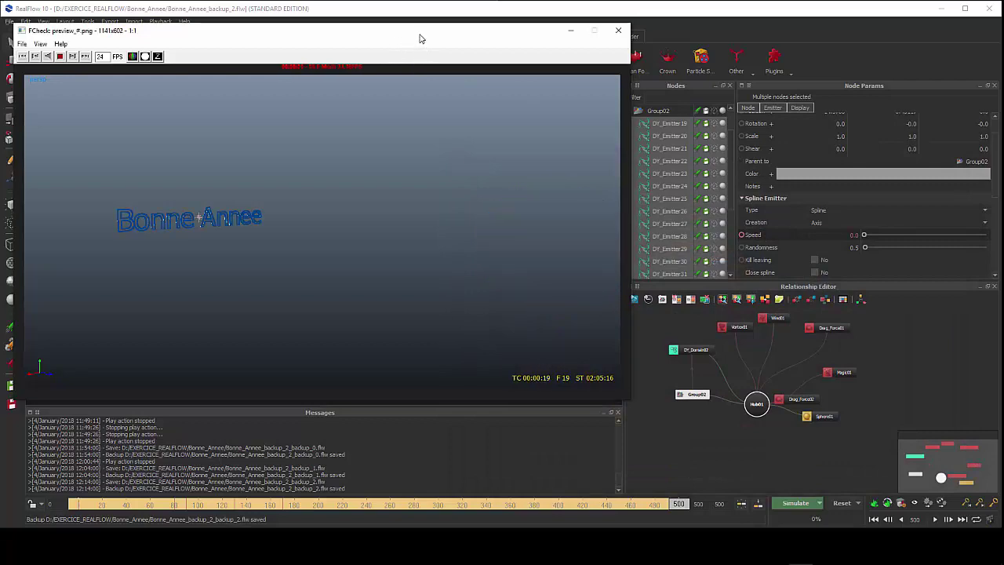
{"action": "left_click_drag", "start_coordinate": [419, 37], "coordinate": [649, 70]}
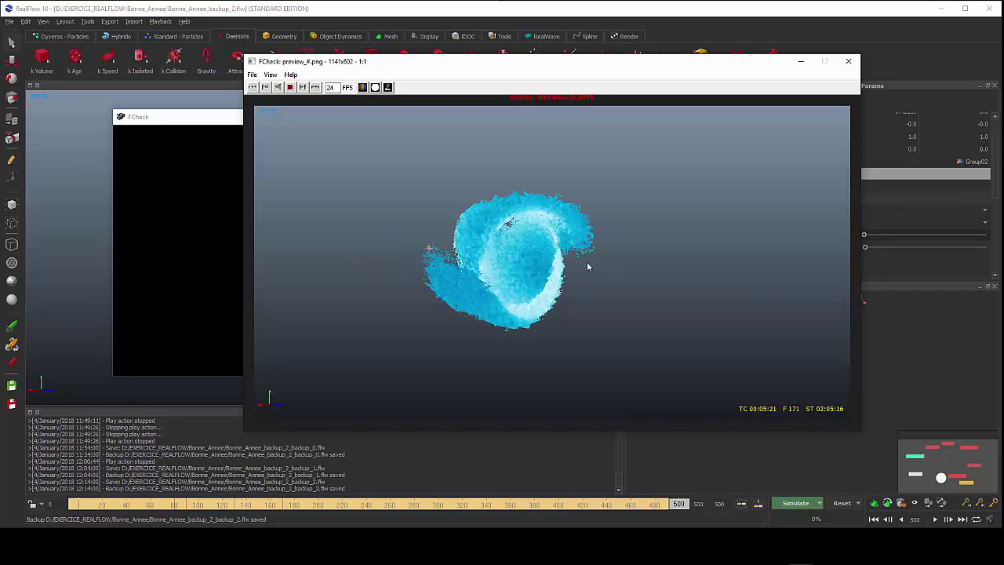
{"action": "left_click_drag", "start_coordinate": [649, 61], "coordinate": [555, 84]}
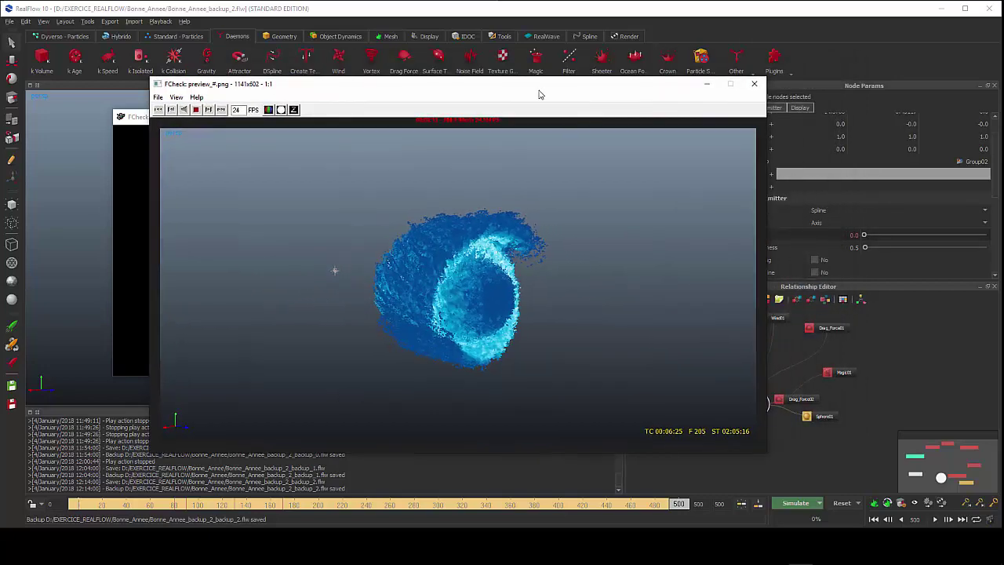
{"action": "left_click", "coordinate": [755, 85]}
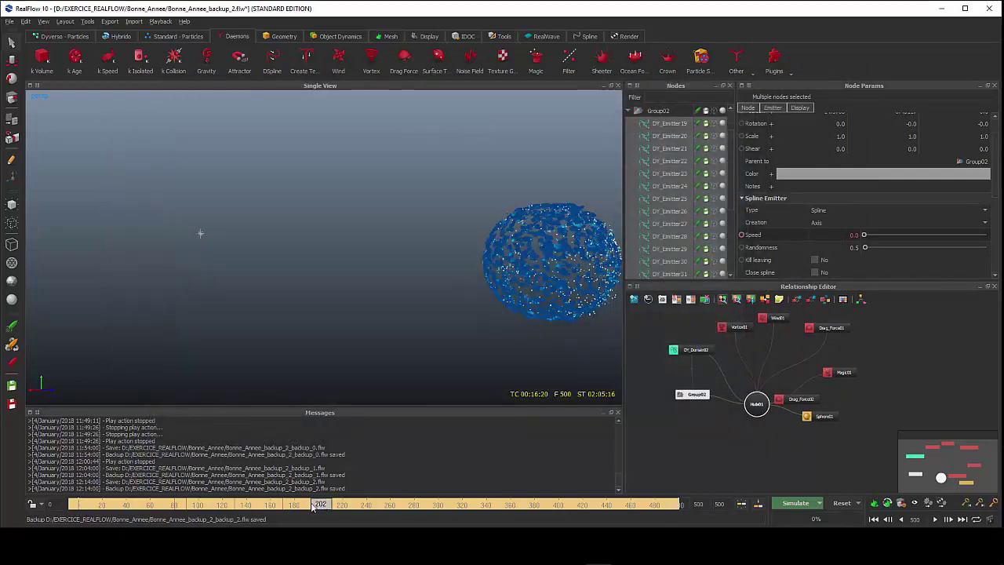
Step: Rewind to frame 0 and change DY_Domain02's Resolution from 480 to 20
{"action": "left_click_drag", "start_coordinate": [312, 507], "coordinate": [78, 506]}
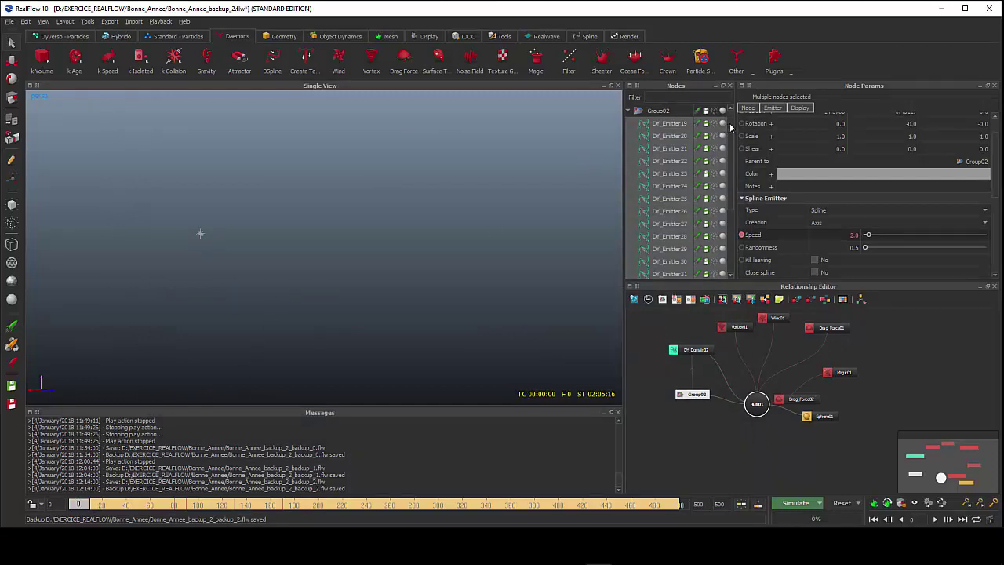
{"action": "scroll", "coordinate": [732, 120], "scroll_direction": "up", "scroll_amount": 1}
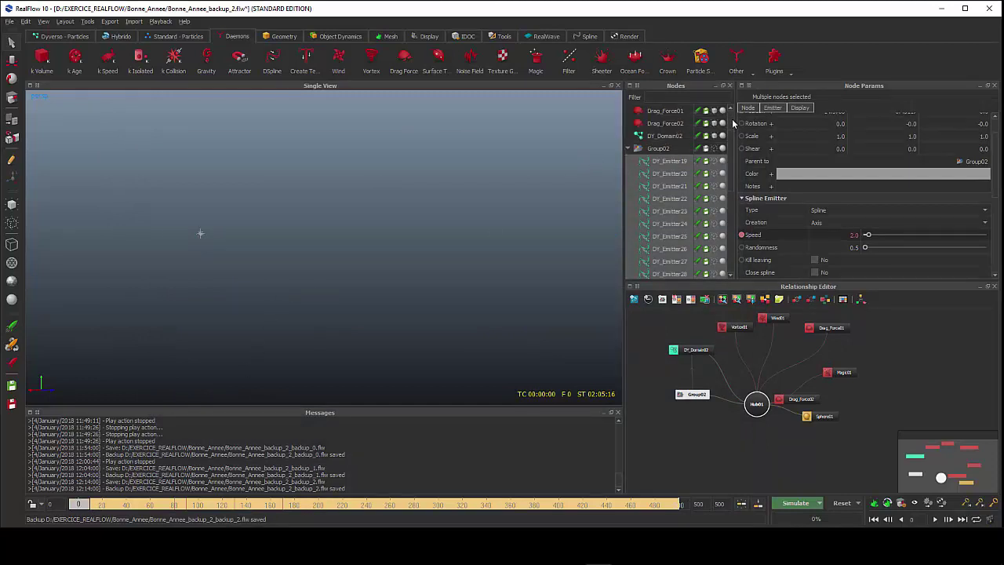
{"action": "left_click", "coordinate": [666, 137]}
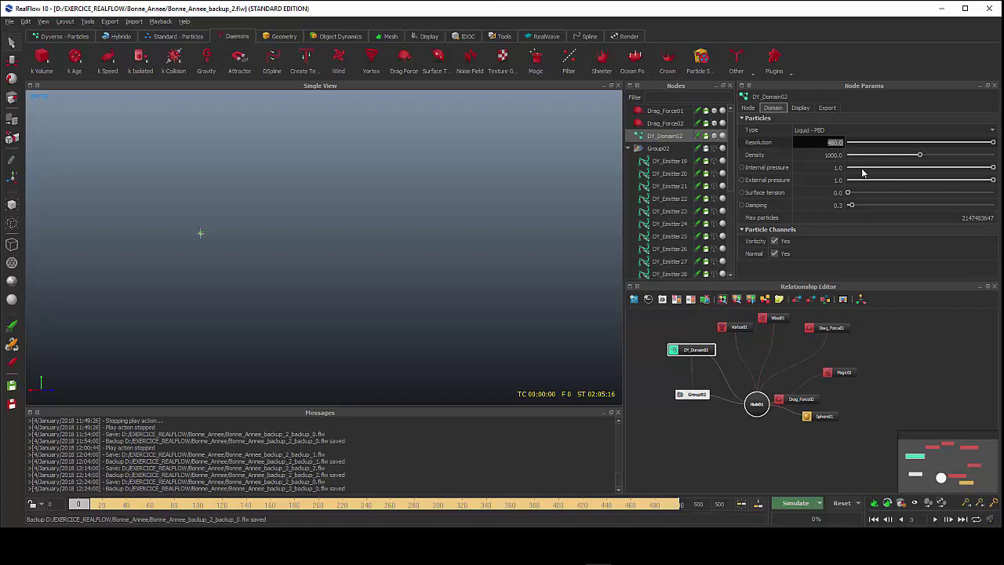
{"action": "type", "text": "20"}
{"action": "key", "text": "Return"}
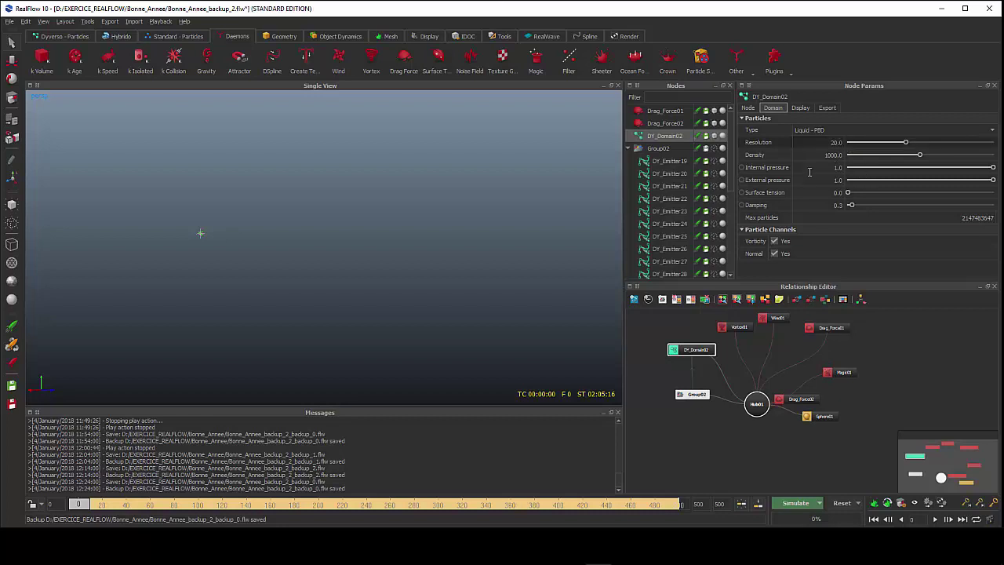
{"action": "left_click", "coordinate": [673, 162]}
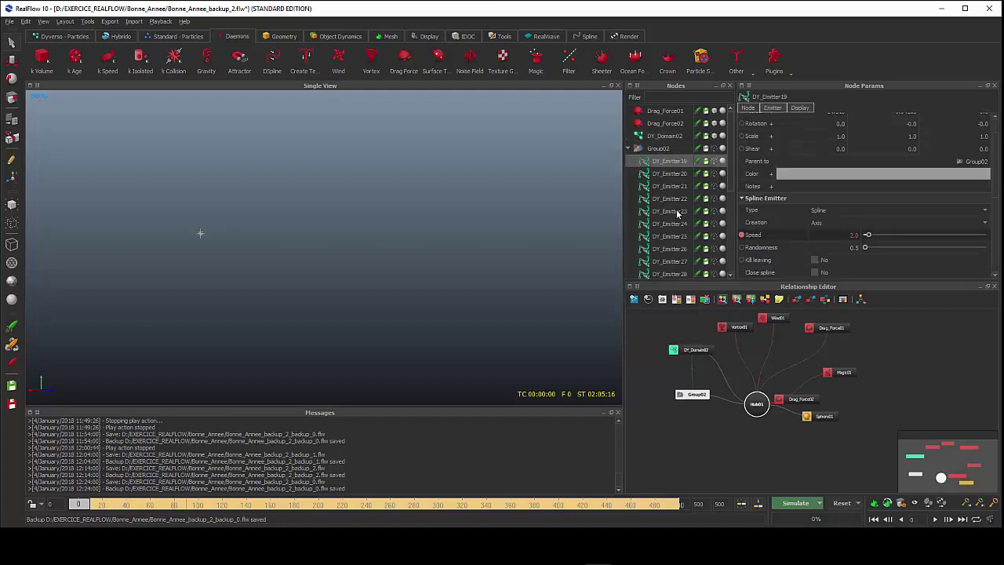
Step: Select emitters DY_Emitter19 through DY_Emitter35 and open their Speed curve in the Curve Editor
{"action": "scroll", "coordinate": [679, 214], "scroll_direction": "down", "scroll_amount": 2}
{"action": "scroll", "coordinate": [679, 213], "scroll_direction": "up", "scroll_amount": 1}
{"action": "scroll", "coordinate": [679, 212], "scroll_direction": "up", "scroll_amount": 1}
{"action": "left_click", "coordinate": [667, 149]}
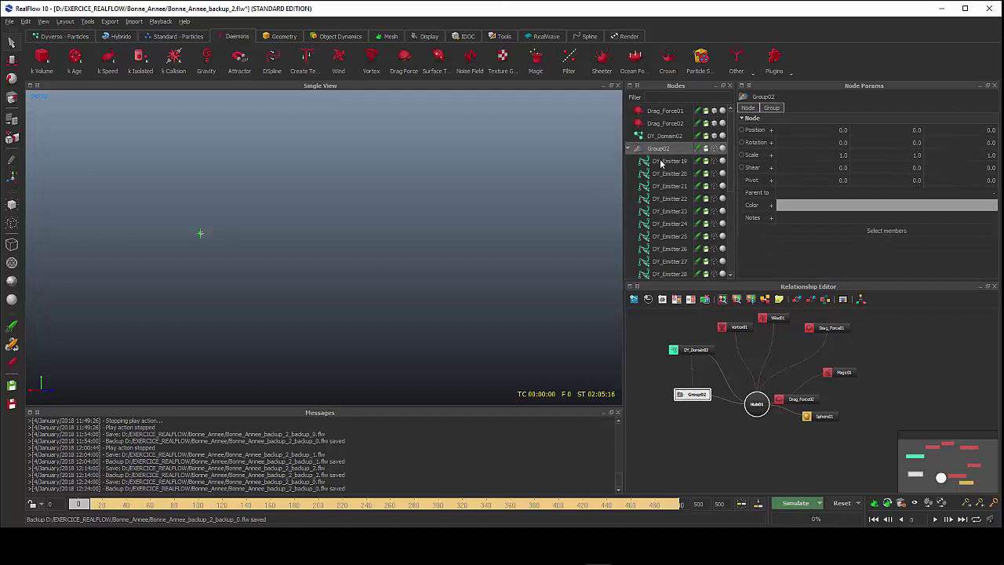
{"action": "left_click", "coordinate": [663, 162]}
{"action": "scroll", "coordinate": [664, 223], "scroll_direction": "down", "scroll_amount": 4}
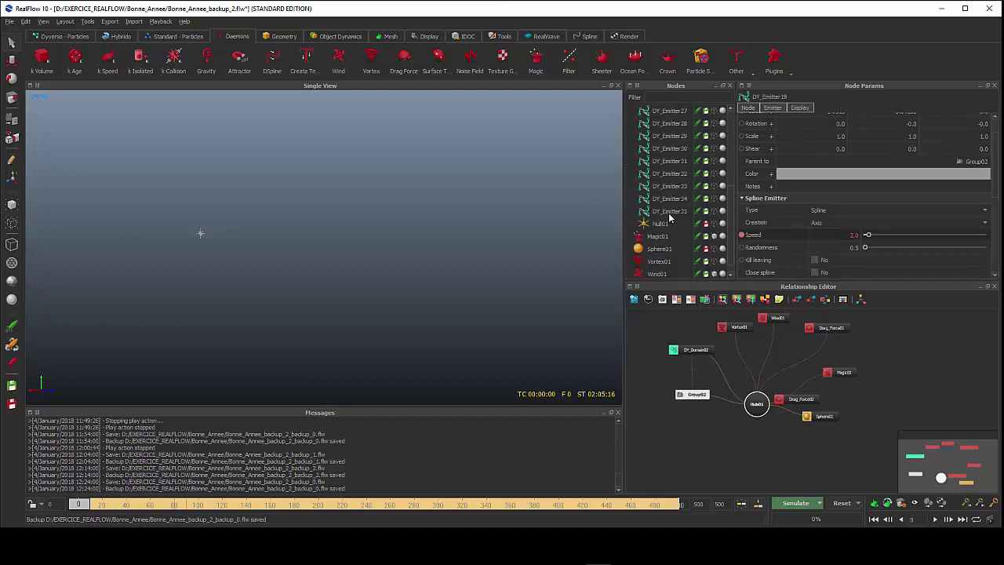
{"action": "left_click", "coordinate": [671, 213], "text": "shift"}
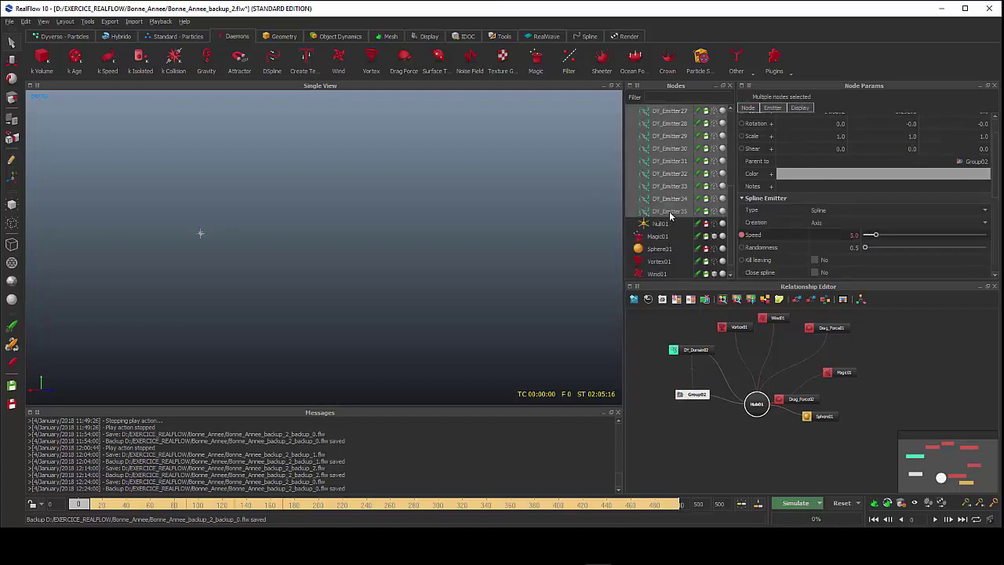
{"action": "right_click", "coordinate": [796, 232]}
{"action": "left_click", "coordinate": [816, 239]}
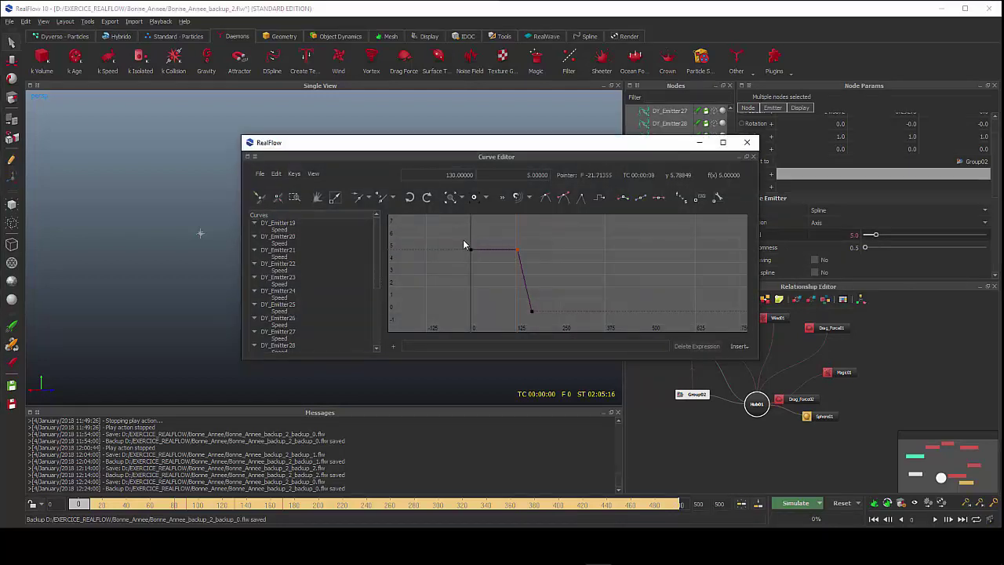
Step: Set the first Speed key's value to 2
{"action": "left_click_drag", "start_coordinate": [460, 240], "coordinate": [526, 257]}
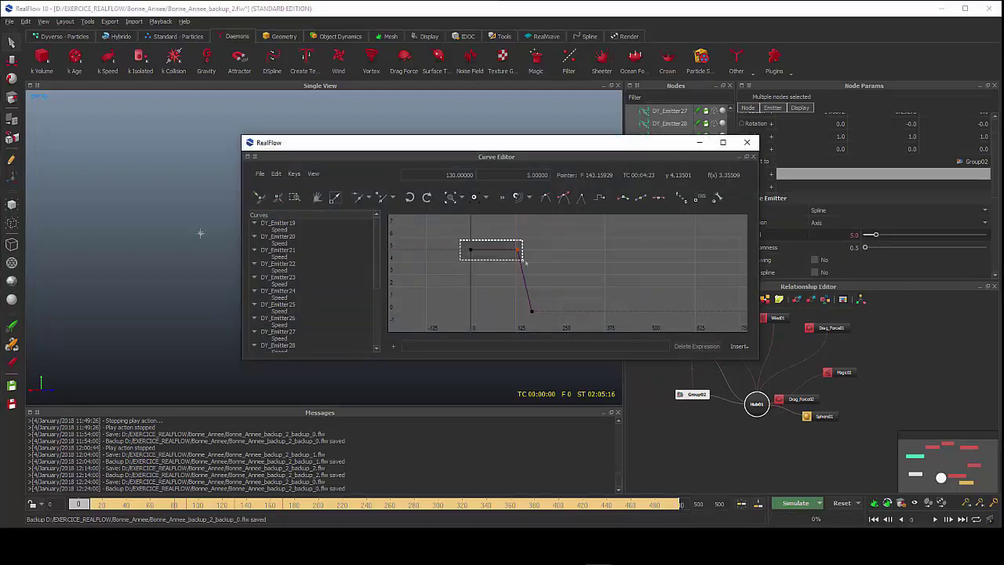
{"action": "double_click", "coordinate": [540, 176]}
{"action": "type", "text": "2"}
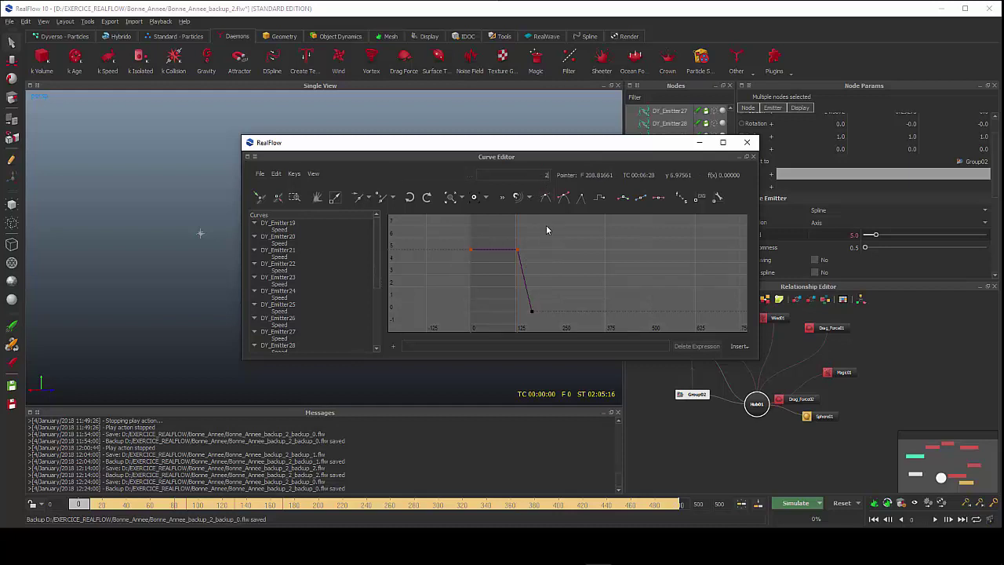
{"action": "key", "text": "Return"}
{"action": "mouse_move", "coordinate": [504, 277]}
{"action": "left_mouse_down"}
{"action": "mouse_move", "coordinate": [526, 269]}
{"action": "mouse_move", "coordinate": [537, 301]}
{"action": "left_mouse_up"}
{"action": "key", "text": "ctrl+z"}
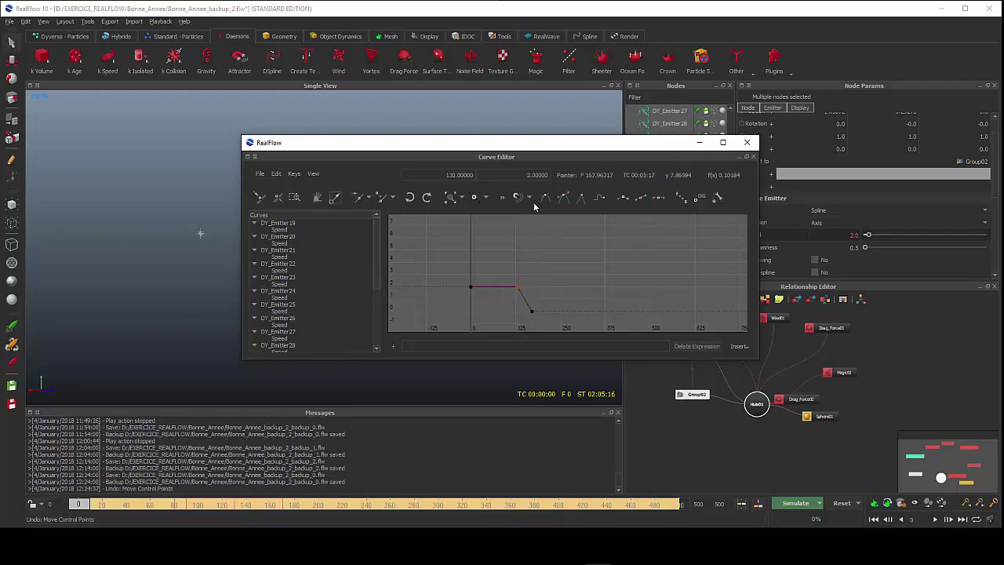
Step: Move the two Speed keys to frames 50 and 60, then close the Curve Editor
{"action": "double_click", "coordinate": [464, 176]}
{"action": "type", "text": "50"}
{"action": "key", "text": "Return"}
{"action": "left_click", "coordinate": [531, 311]}
{"action": "double_click", "coordinate": [457, 176]}
{"action": "type", "text": "60"}
{"action": "key", "text": "Return"}
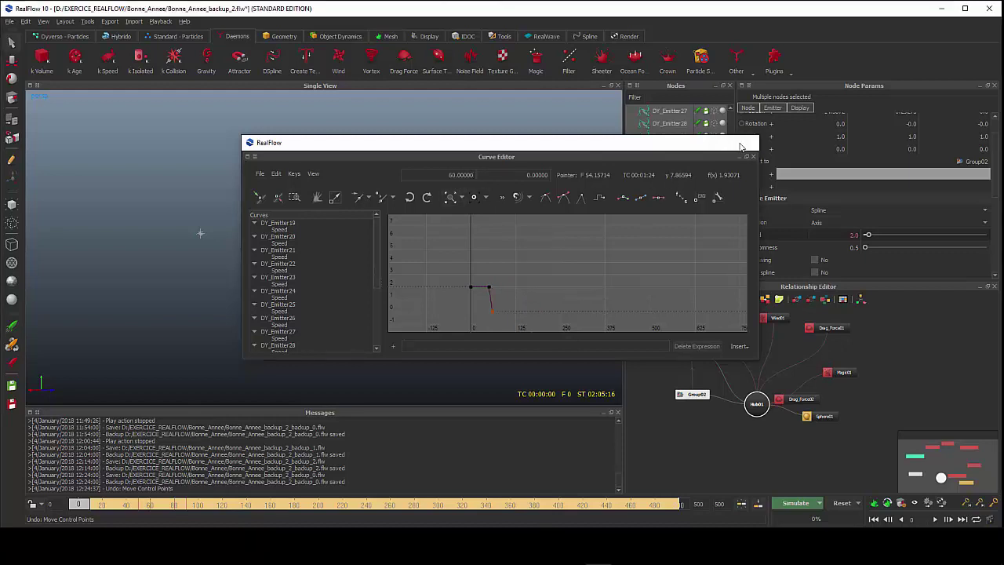
{"action": "left_click", "coordinate": [746, 143]}
{"action": "left_click", "coordinate": [360, 250]}
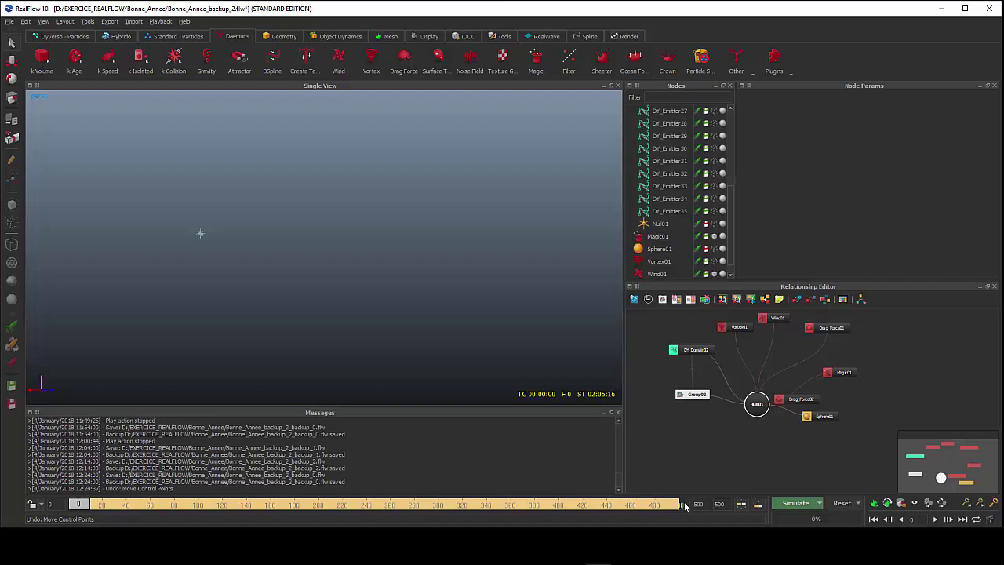
Step: Reset the simulation, then simulate up to frame 16 and view the Bonne Annee text in perspective
{"action": "left_click", "coordinate": [842, 503]}
{"action": "left_click", "coordinate": [500, 290]}
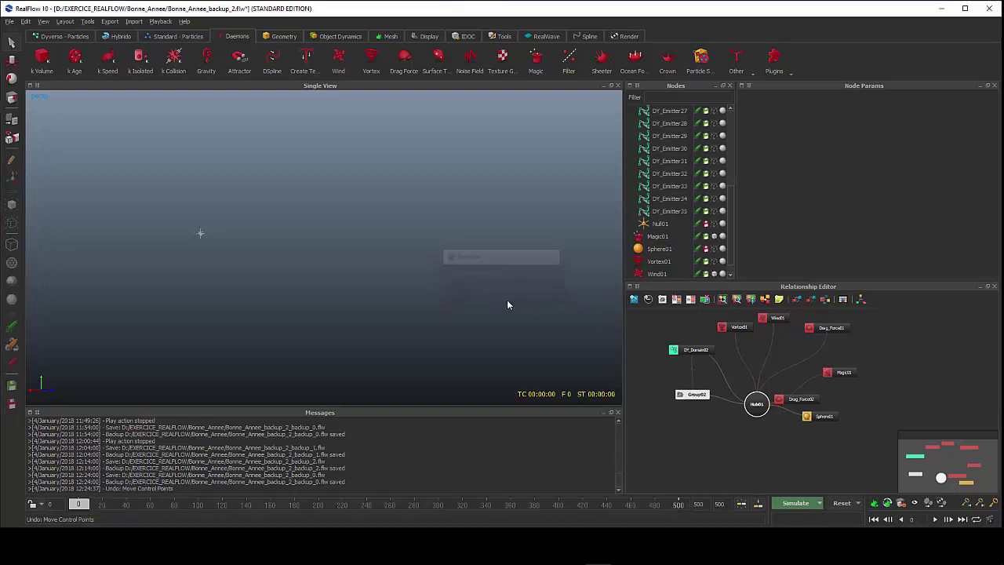
{"action": "left_click", "coordinate": [788, 502]}
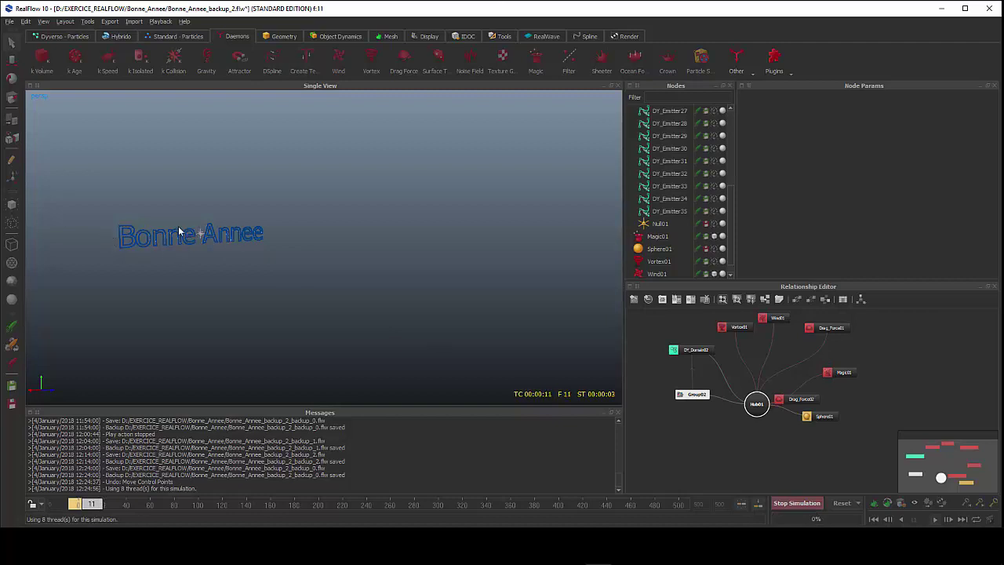
{"action": "left_click", "coordinate": [813, 503]}
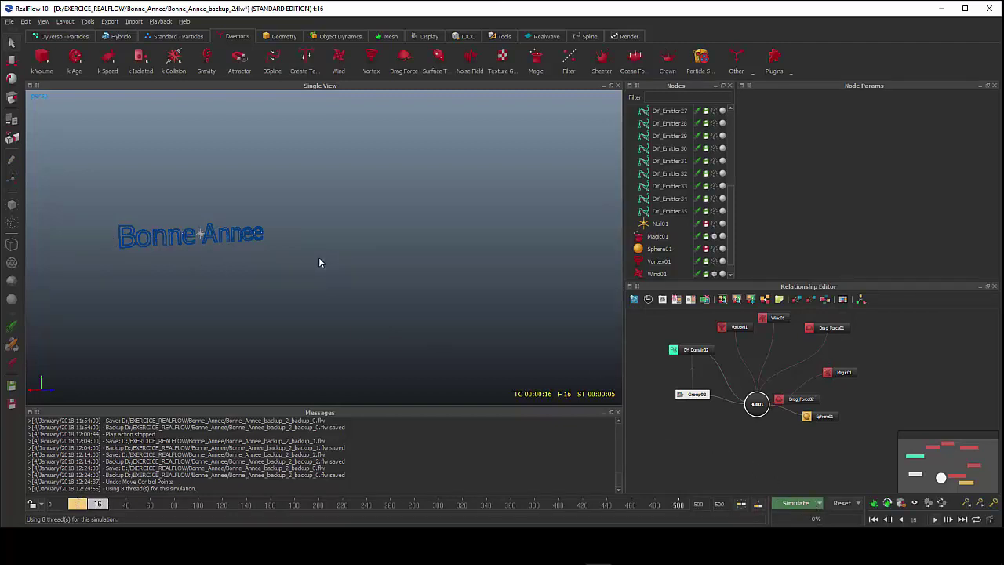
{"action": "mouse_move", "coordinate": [319, 257]}
{"action": "left_mouse_down", "text": "alt"}
{"action": "mouse_move", "coordinate": [367, 272]}
{"action": "mouse_move", "coordinate": [354, 278]}
{"action": "mouse_move", "coordinate": [574, 233]}
{"action": "mouse_move", "coordinate": [424, 260]}
{"action": "left_mouse_up", "text": "alt"}
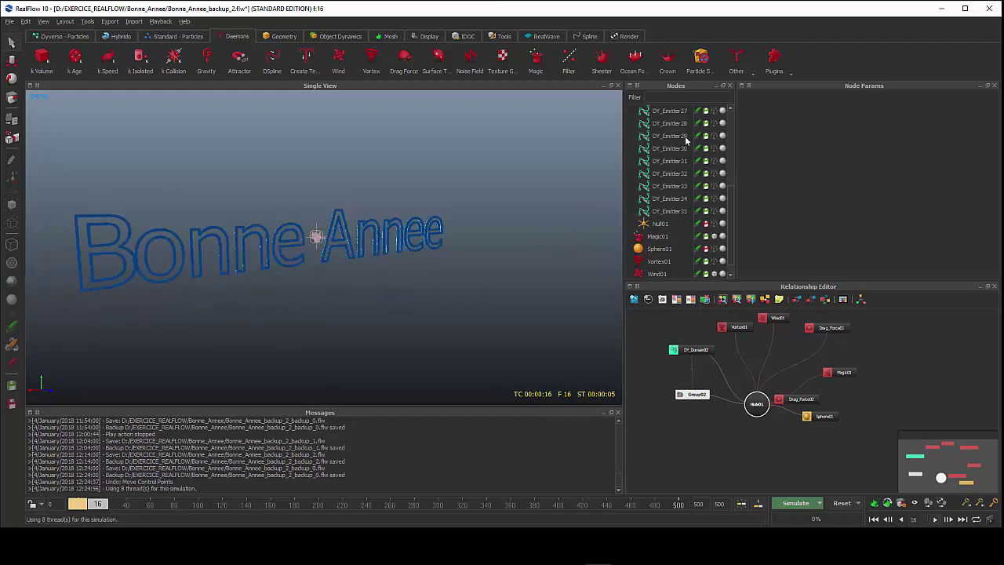
{"action": "left_click_drag", "start_coordinate": [731, 190], "coordinate": [732, 131]}
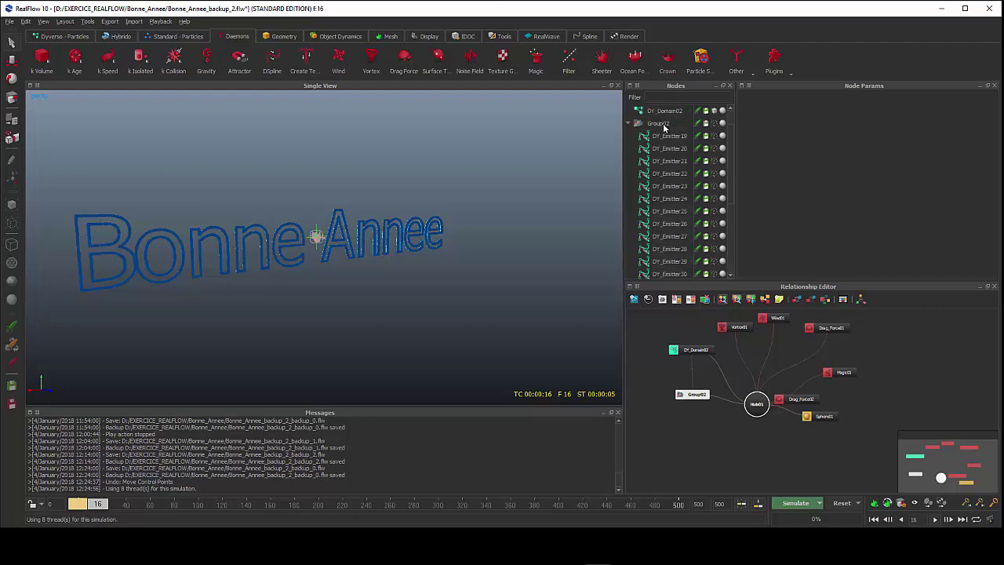
Step: Select Group02 and turn on the emitter gizmo display from the Dyverso tools
{"action": "left_click", "coordinate": [664, 125]}
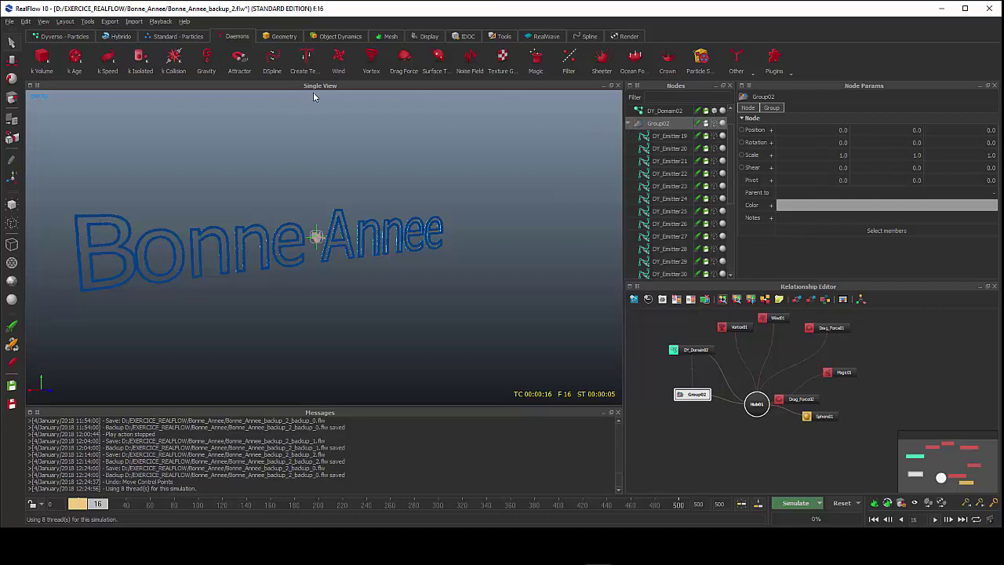
{"action": "left_click", "coordinate": [72, 37]}
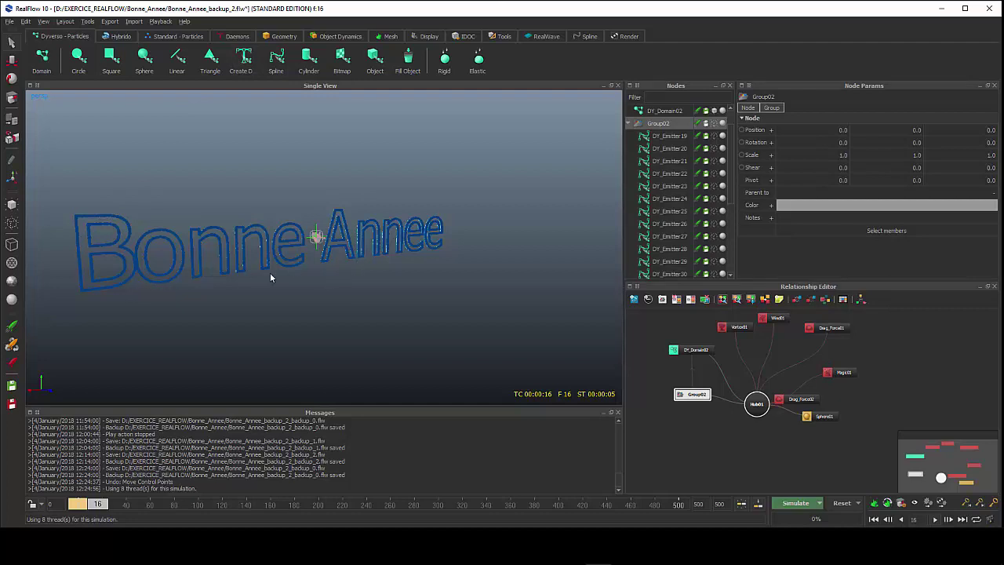
{"action": "scroll", "coordinate": [270, 272], "scroll_direction": "up", "scroll_amount": 3}
{"action": "scroll", "coordinate": [254, 267], "scroll_direction": "up", "scroll_amount": 3}
{"action": "scroll", "coordinate": [230, 259], "scroll_direction": "up", "scroll_amount": 5}
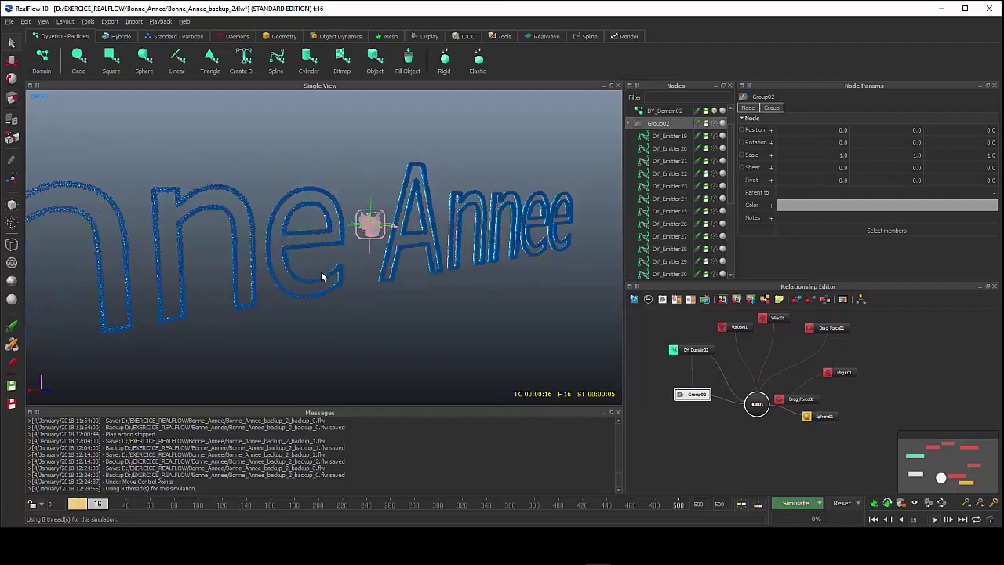
{"action": "scroll", "coordinate": [324, 276], "scroll_direction": "down", "scroll_amount": 1}
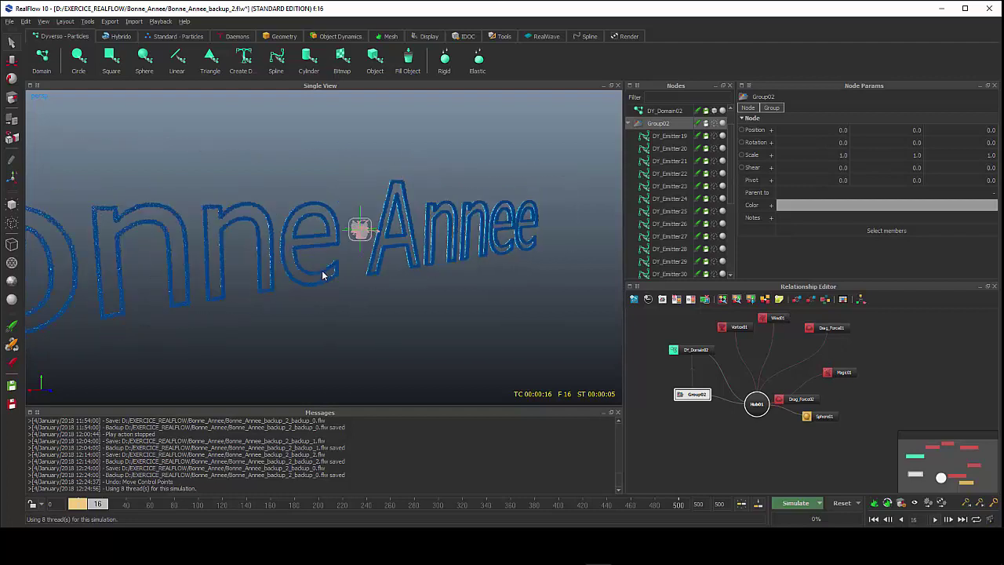
{"action": "left_click", "coordinate": [713, 124]}
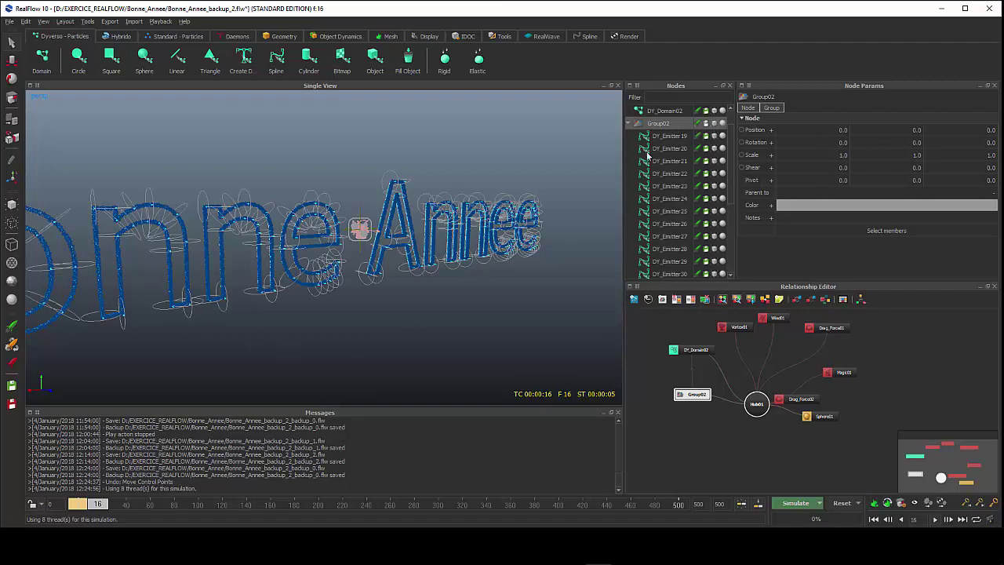
{"action": "left_click", "coordinate": [730, 238]}
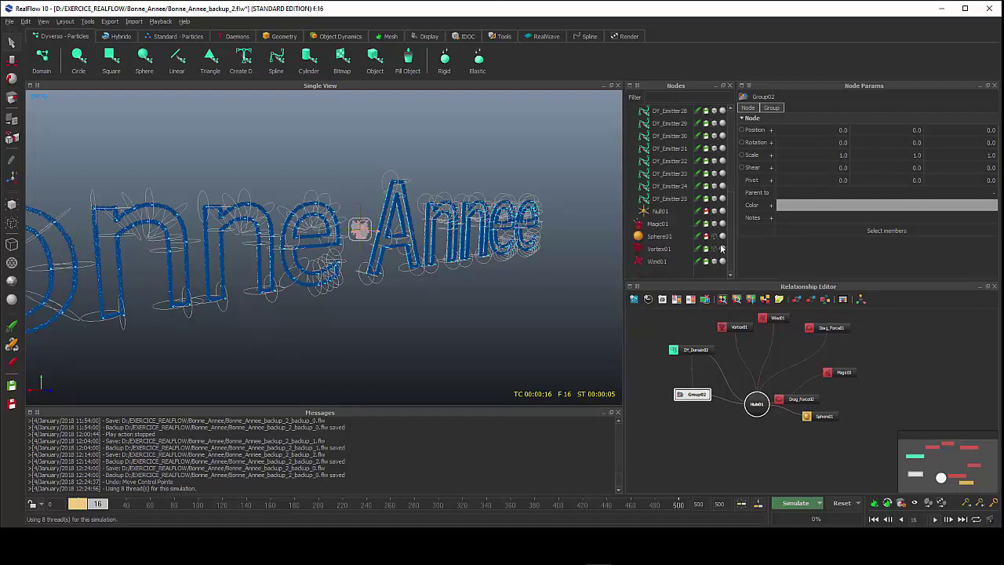
{"action": "left_click", "coordinate": [714, 237]}
Step: View the whole Bonne Annee text from a low oblique angle, then reset the simulation
{"action": "right_click_drag", "start_coordinate": [452, 279], "coordinate": [380, 290], "text": "alt"}
{"action": "mouse_move", "coordinate": [380, 290]}
{"action": "left_mouse_down", "text": "alt"}
{"action": "mouse_move", "coordinate": [473, 273]}
{"action": "mouse_move", "coordinate": [384, 287]}
{"action": "mouse_move", "coordinate": [291, 278]}
{"action": "left_mouse_up", "text": "alt"}
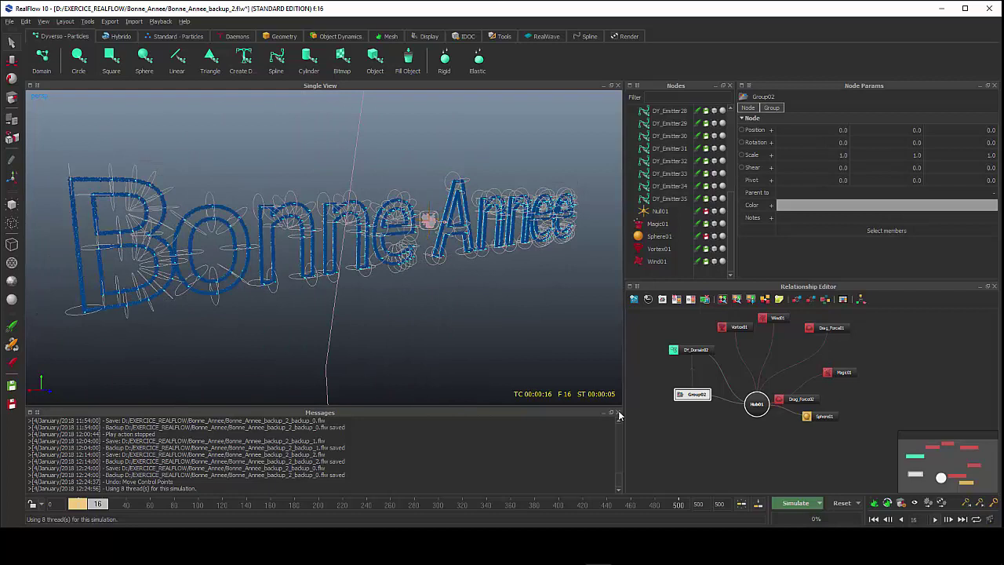
{"action": "left_click", "coordinate": [842, 502]}
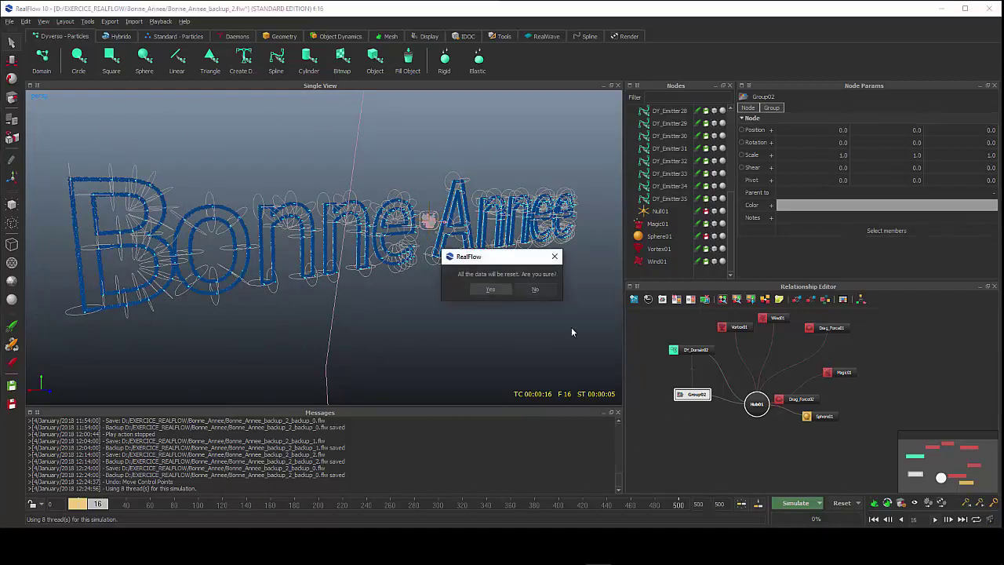
Step: Confirm the reset to frame 0 and select DY_Emitter19
{"action": "left_click", "coordinate": [490, 290]}
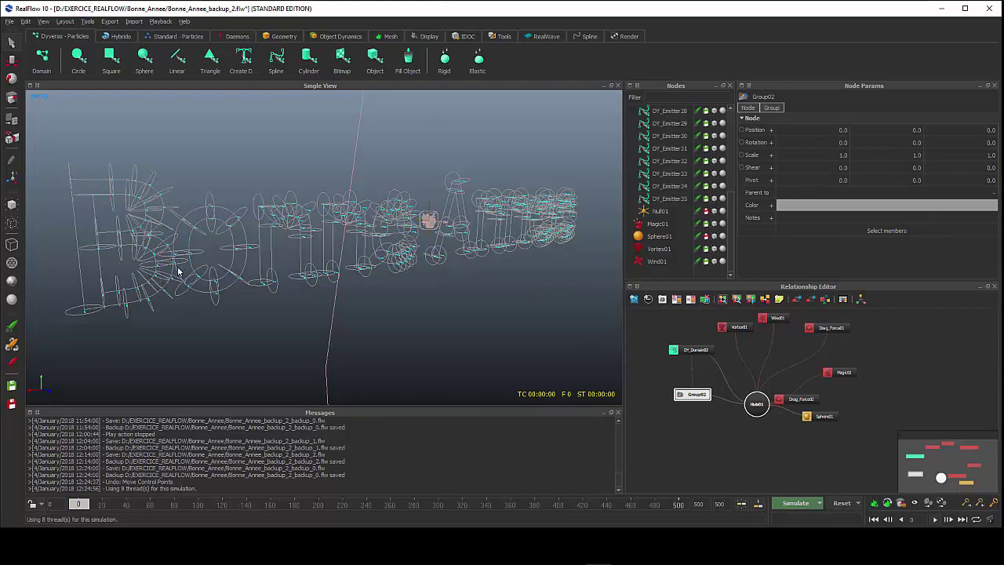
{"action": "scroll", "coordinate": [682, 189], "scroll_direction": "up", "scroll_amount": 4}
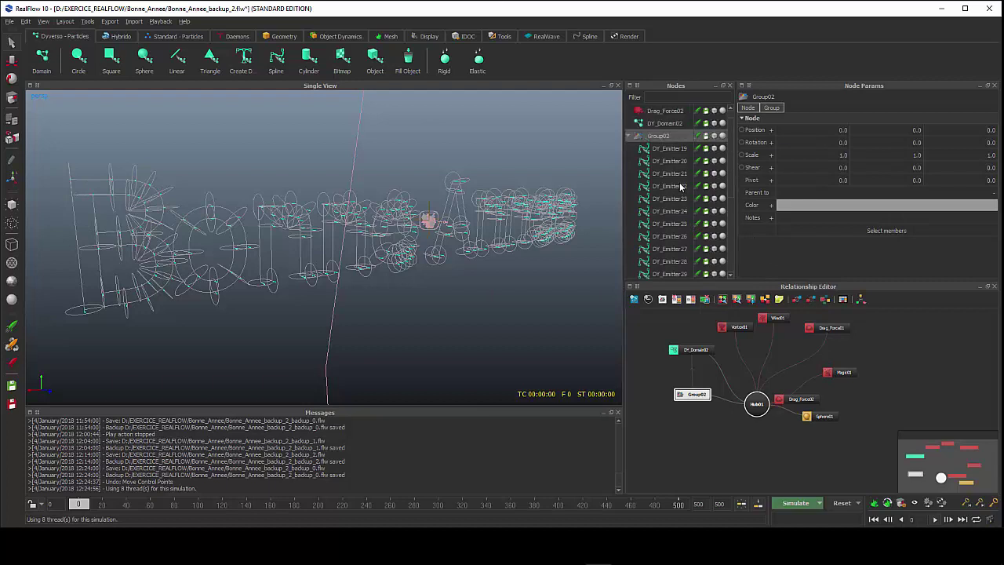
{"action": "left_click", "coordinate": [675, 149]}
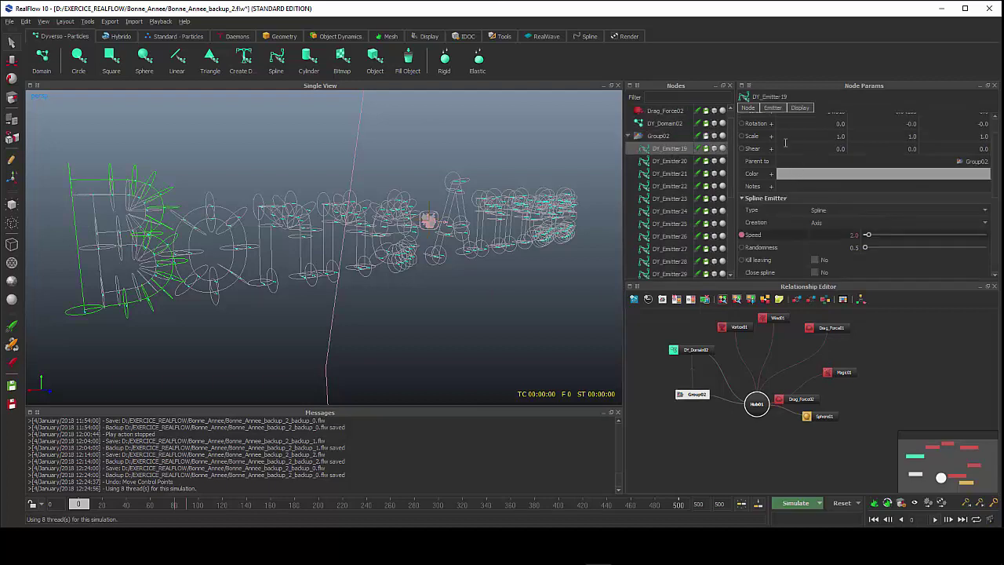
{"action": "scroll", "coordinate": [829, 208], "scroll_direction": "up", "scroll_amount": 2}
{"action": "scroll", "coordinate": [837, 241], "scroll_direction": "down", "scroll_amount": 2}
Step: Keep DY_Emitter19's type as Spline and its creation mode as Axis, then bring up the Speed options
{"action": "left_click", "coordinate": [828, 210]}
{"action": "left_click", "coordinate": [829, 210]}
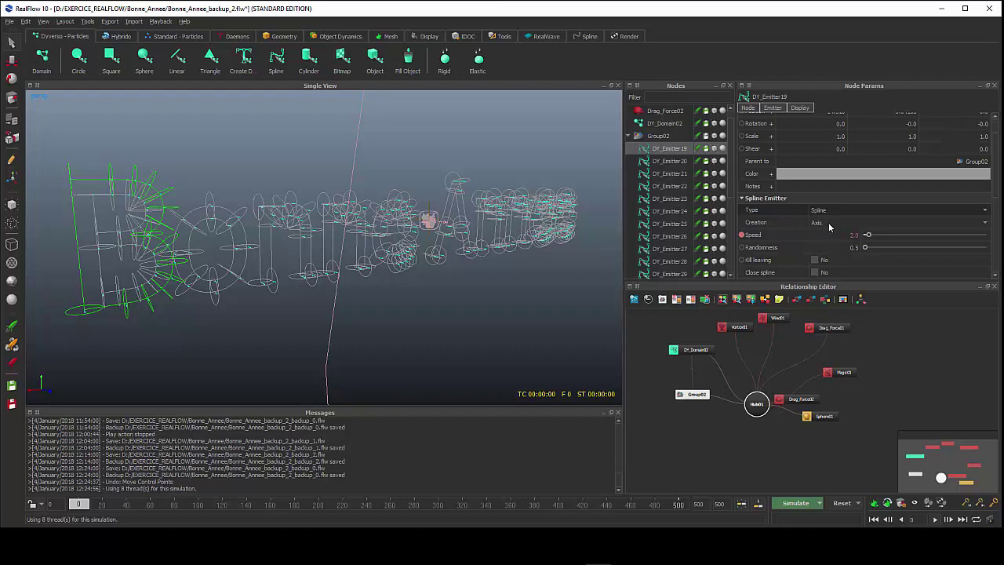
{"action": "left_click", "coordinate": [830, 224]}
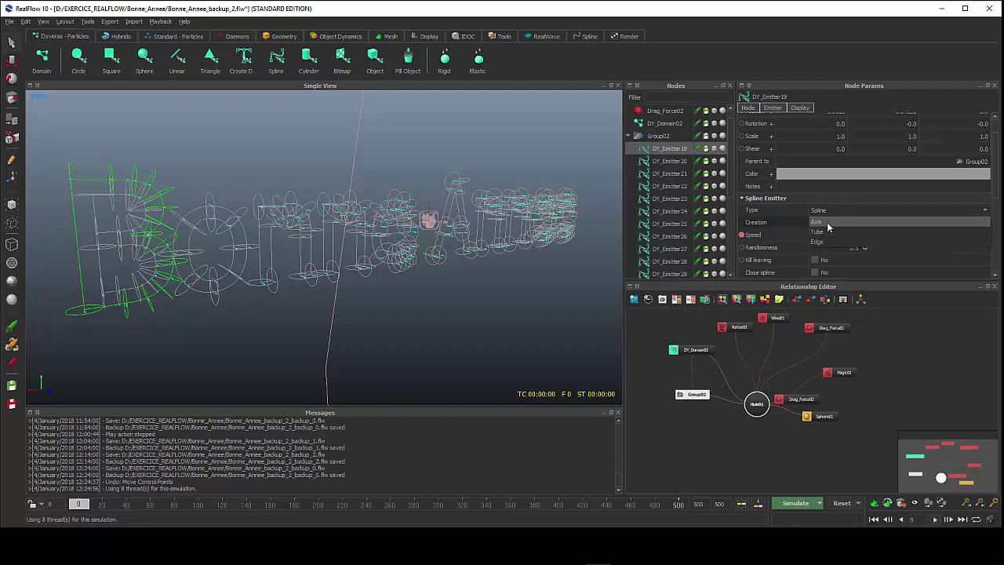
{"action": "left_click", "coordinate": [828, 223]}
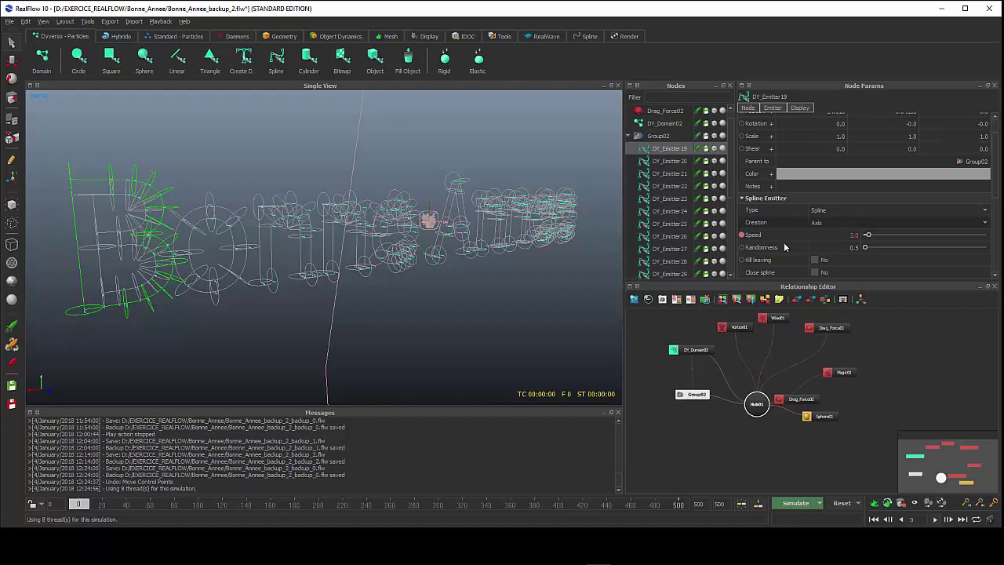
{"action": "left_click", "coordinate": [838, 234]}
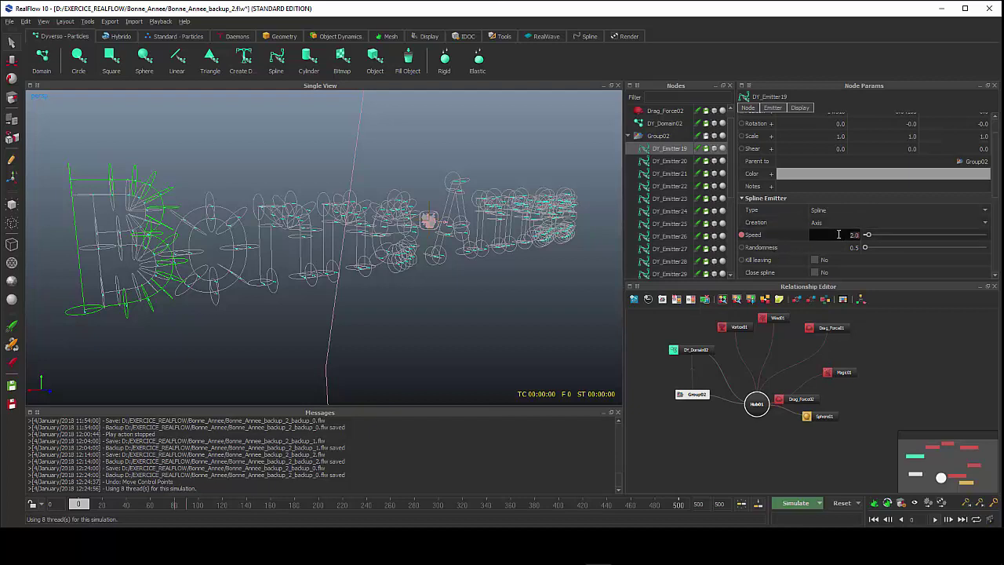
{"action": "right_click", "coordinate": [839, 234]}
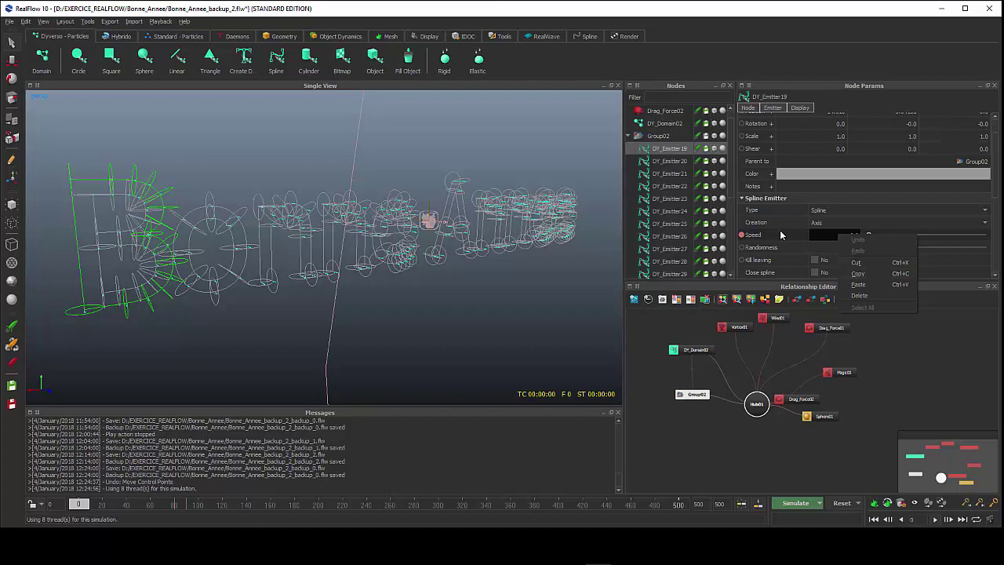
Step: Make all keys on DY_Emitter19's Speed curve linear, then close the Curve Editor
{"action": "right_click", "coordinate": [776, 231]}
{"action": "left_click", "coordinate": [800, 237]}
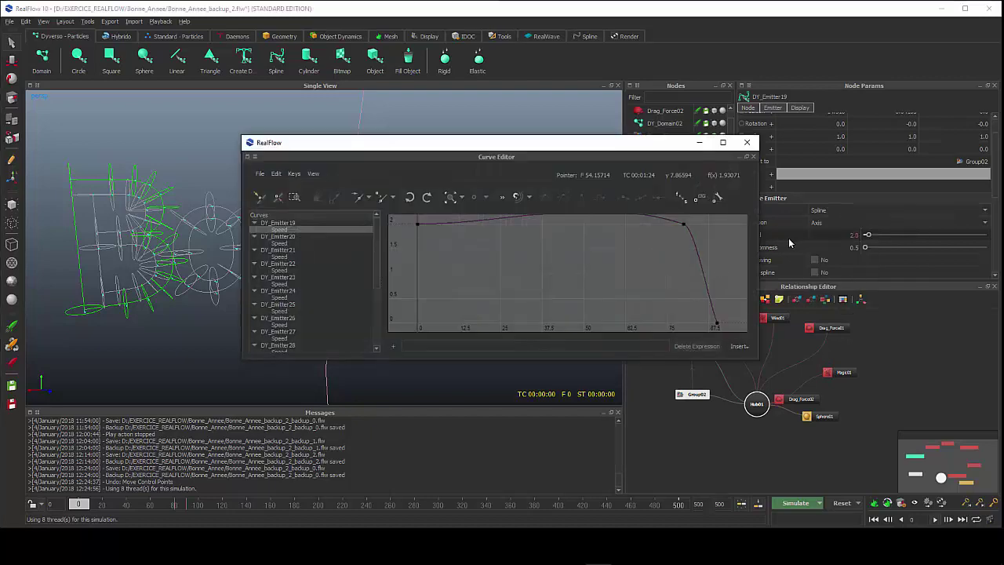
{"action": "key", "text": "f"}
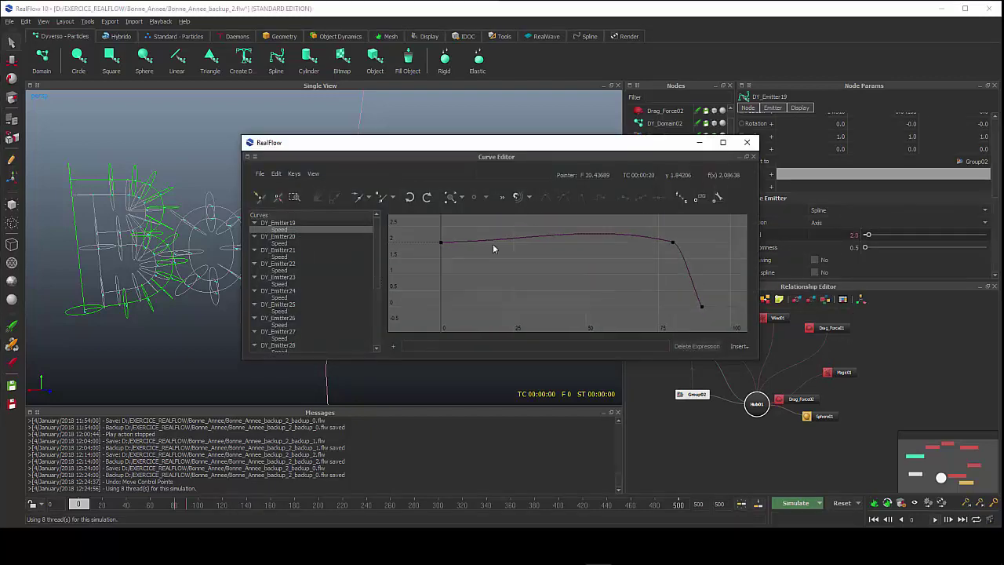
{"action": "left_click_drag", "start_coordinate": [427, 226], "coordinate": [722, 322]}
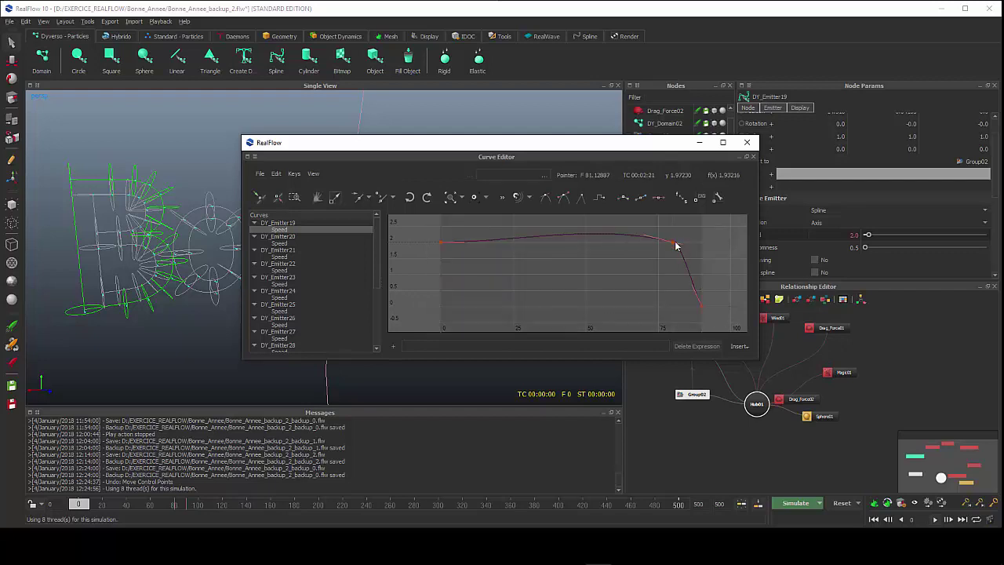
{"action": "left_click", "coordinate": [581, 199]}
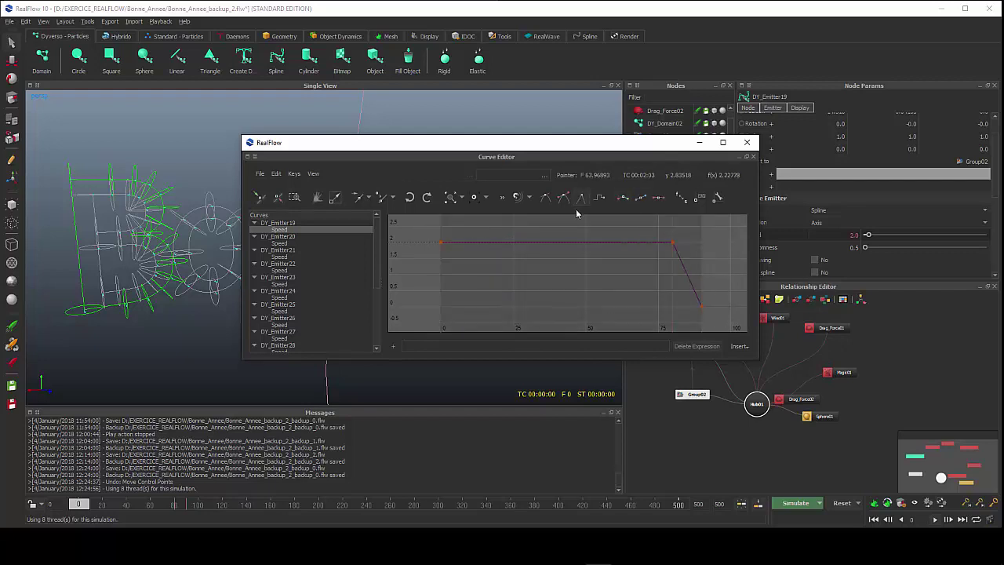
{"action": "left_click", "coordinate": [423, 227]}
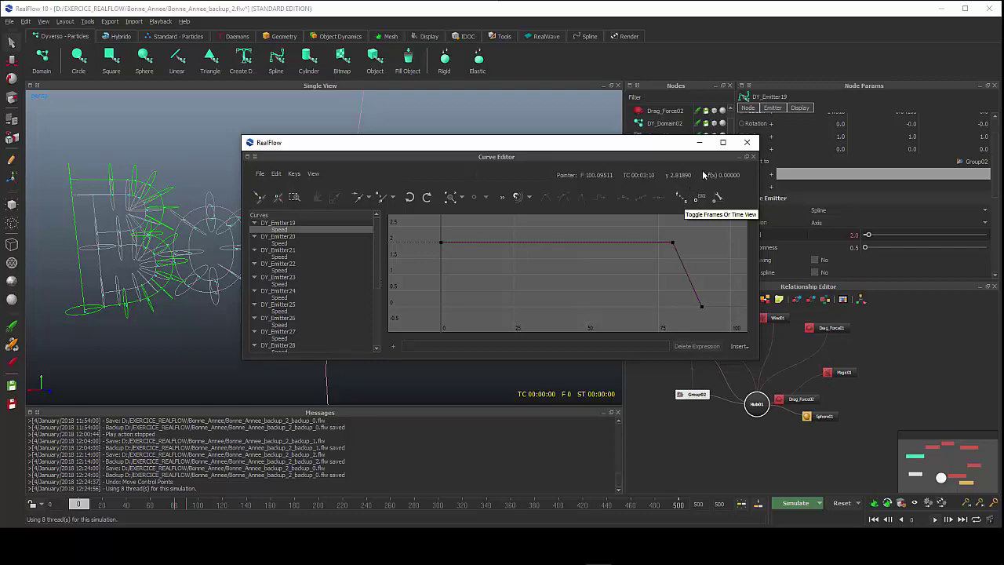
{"action": "left_click", "coordinate": [747, 142]}
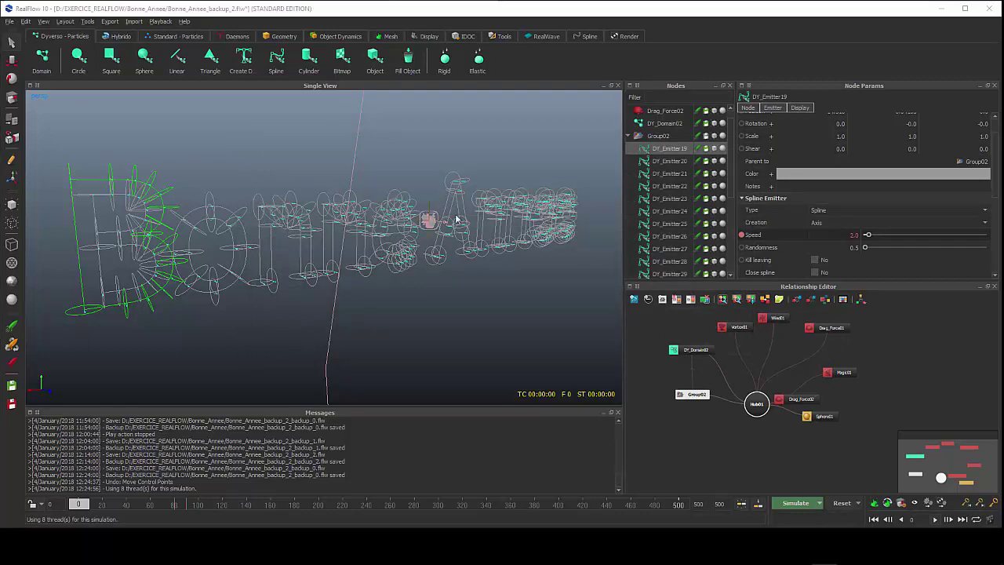
Step: Select emitters DY_Emitter25 through DY_Emitter35, then show DY_Domain02's settings (Resolution 20)
{"action": "scroll", "coordinate": [431, 288], "scroll_direction": "down", "scroll_amount": 3}
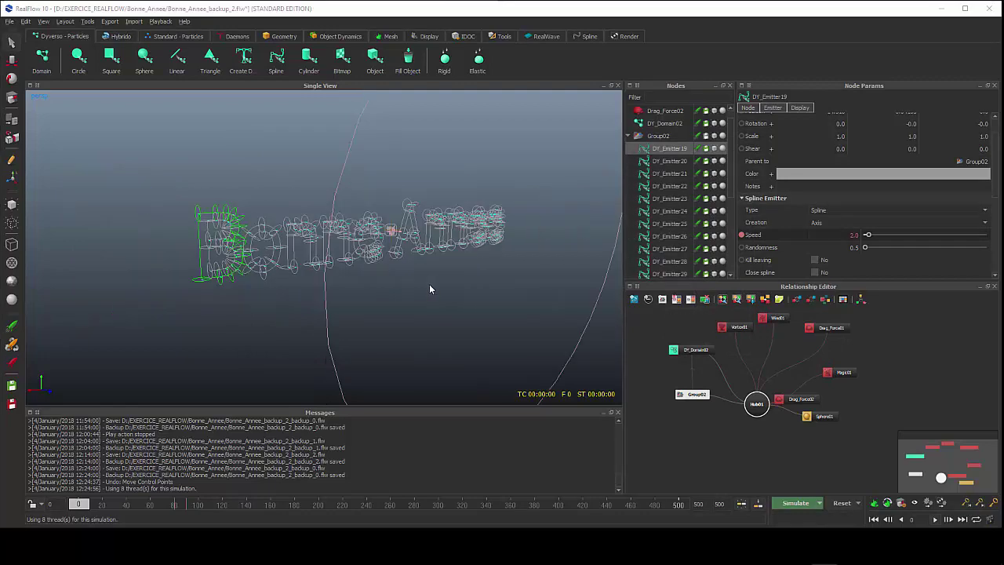
{"action": "left_click_drag", "start_coordinate": [429, 288], "coordinate": [387, 296], "text": "alt"}
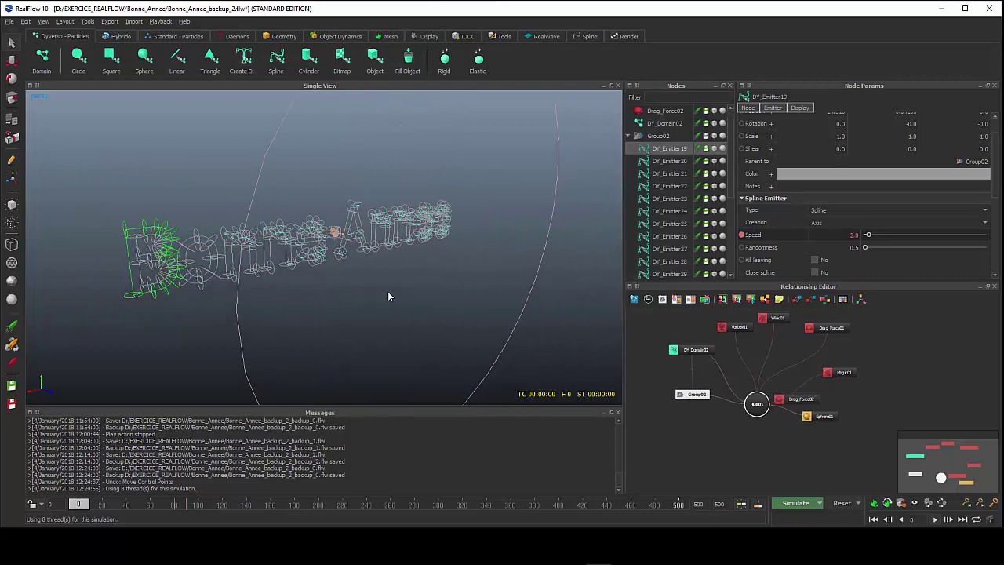
{"action": "scroll", "coordinate": [675, 247], "scroll_direction": "down", "scroll_amount": 3}
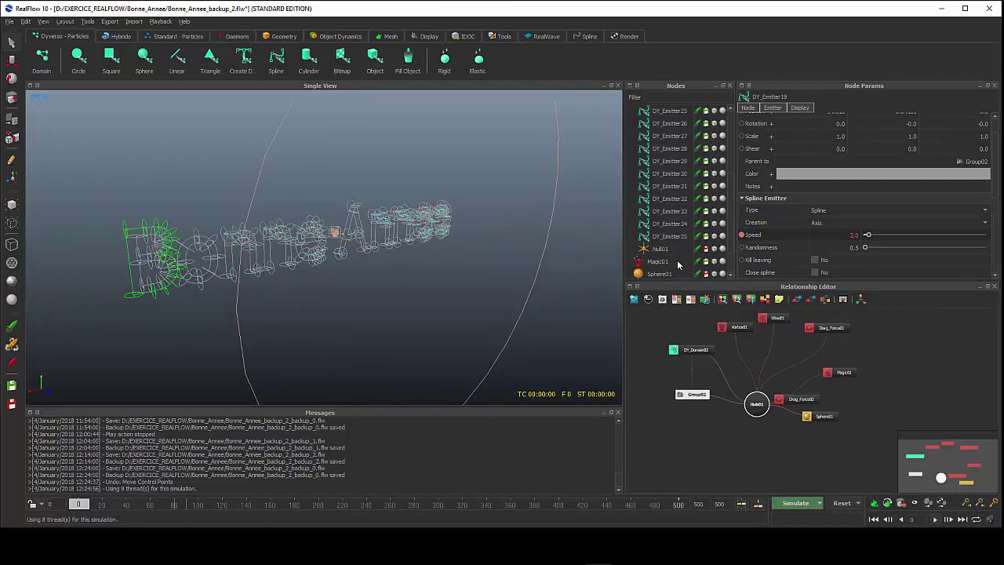
{"action": "left_click", "coordinate": [670, 239], "text": "shift"}
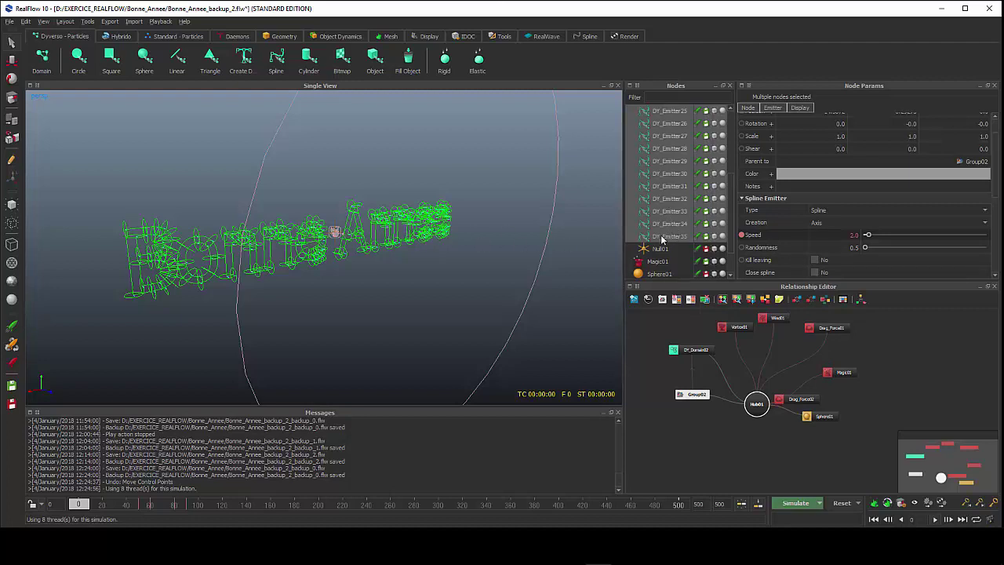
{"action": "scroll", "coordinate": [806, 249], "scroll_direction": "down", "scroll_amount": 3}
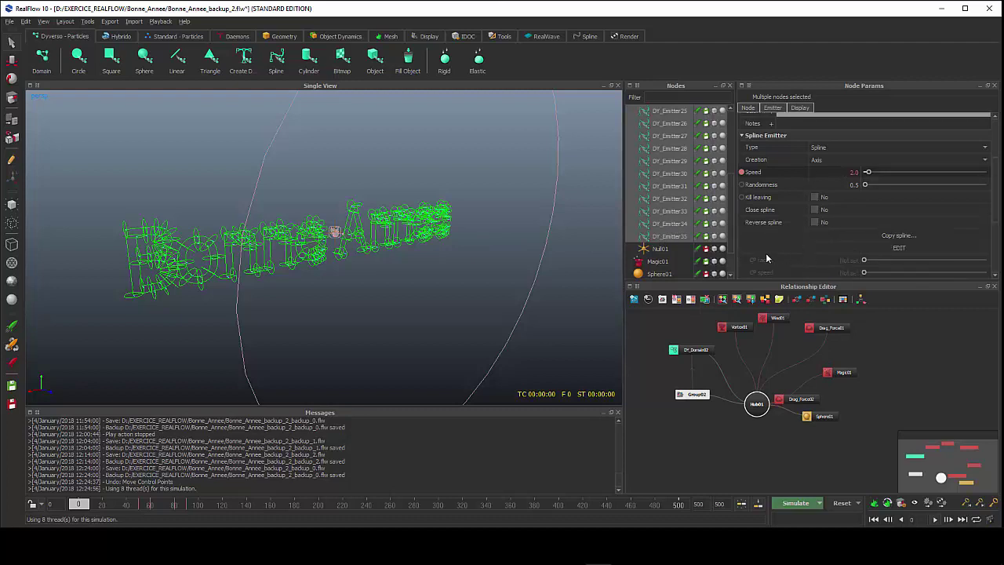
{"action": "scroll", "coordinate": [765, 251], "scroll_direction": "up", "scroll_amount": 4}
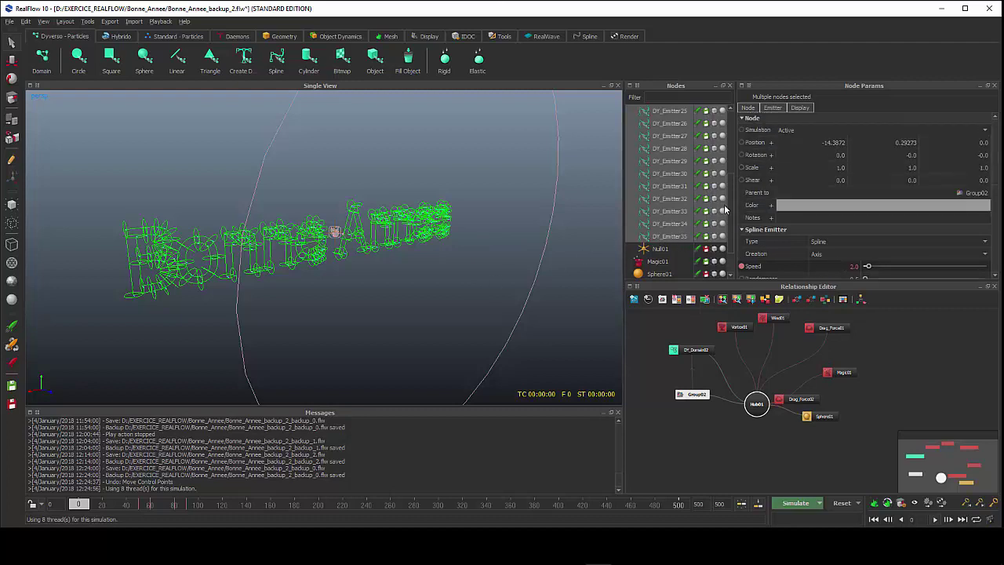
{"action": "scroll", "coordinate": [731, 175], "scroll_direction": "up", "scroll_amount": 3}
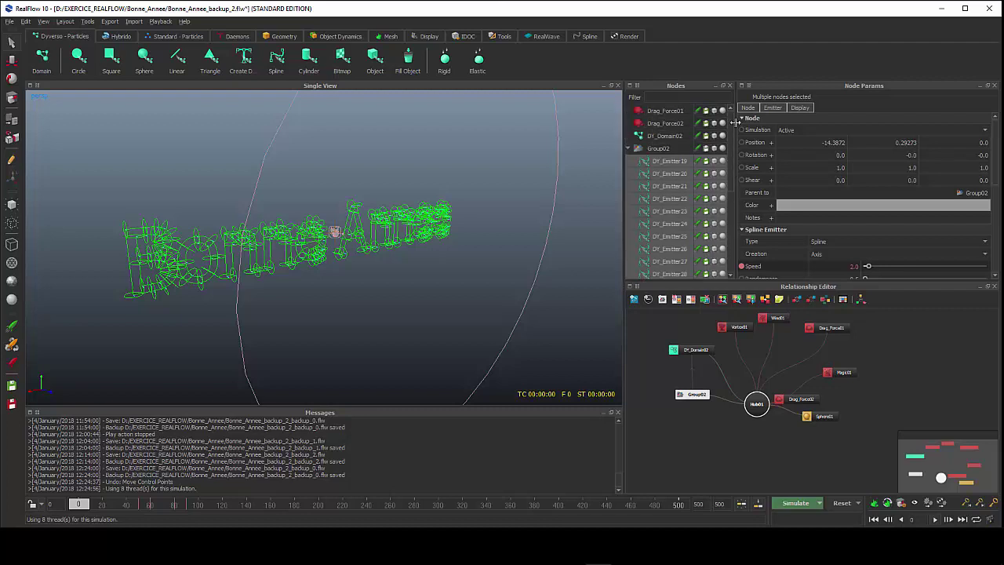
{"action": "left_click", "coordinate": [666, 137]}
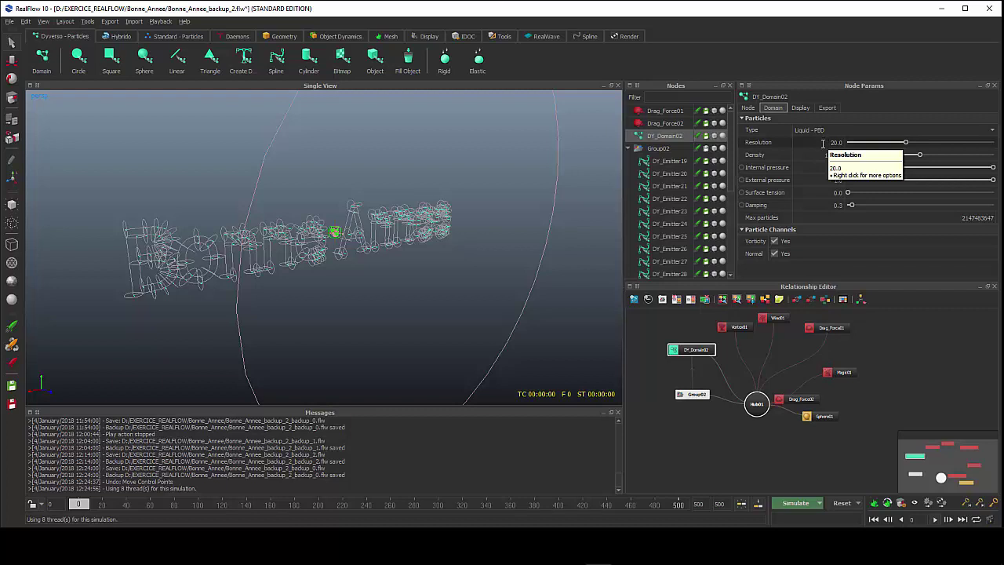
Step: Simulate to frame 20 and orbit and zoom around the Bonne Annee particle text
{"action": "left_click", "coordinate": [799, 504]}
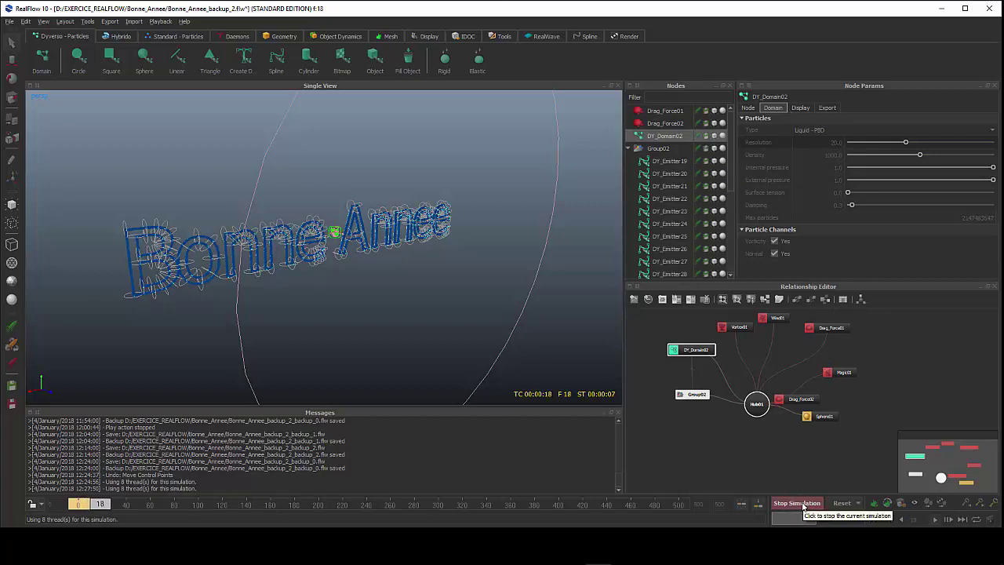
{"action": "left_click", "coordinate": [803, 509]}
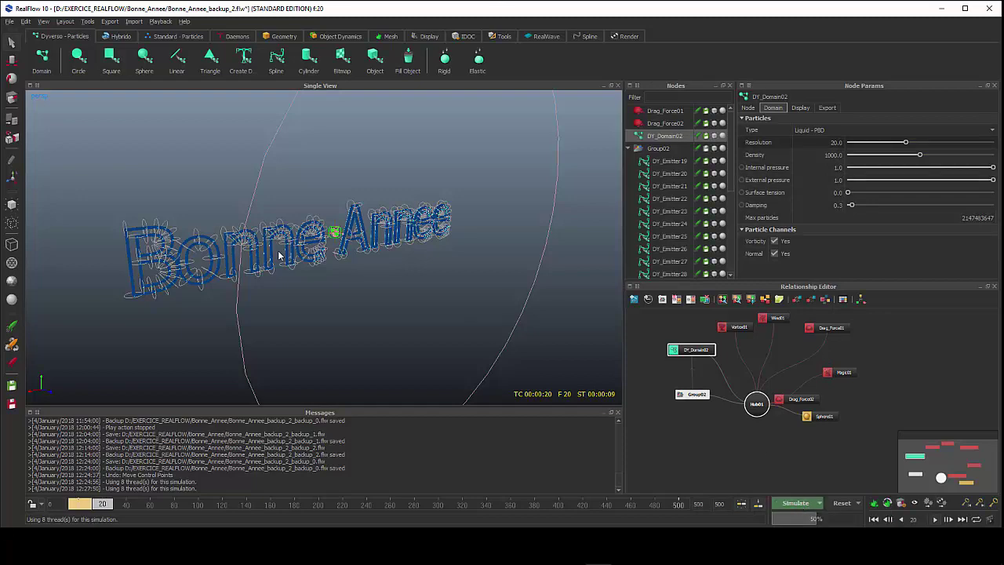
{"action": "left_click_drag", "start_coordinate": [293, 258], "coordinate": [333, 251], "text": "alt"}
{"action": "right_click_drag", "start_coordinate": [337, 251], "coordinate": [251, 218], "text": "alt"}
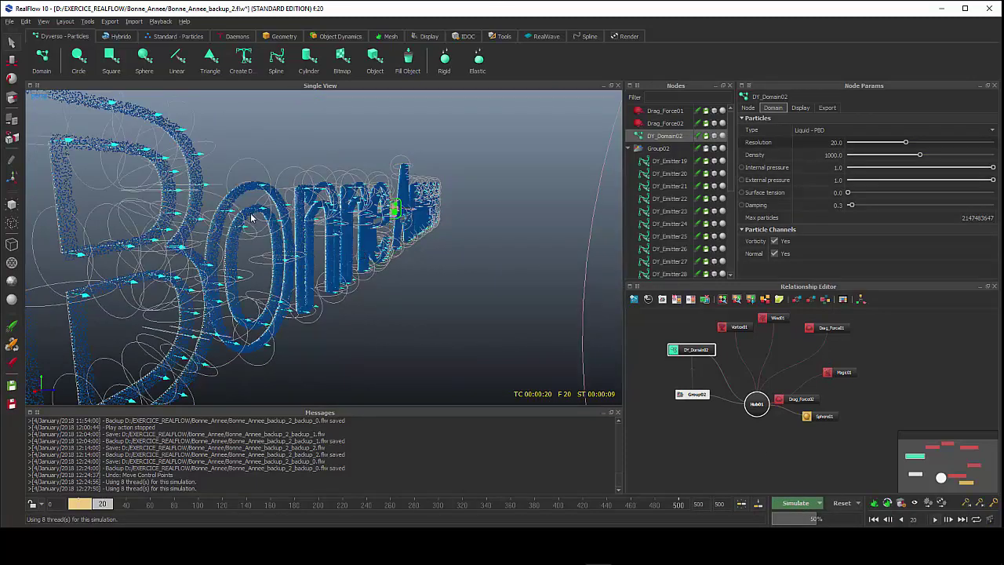
{"action": "left_click_drag", "start_coordinate": [251, 218], "coordinate": [296, 224], "text": "alt"}
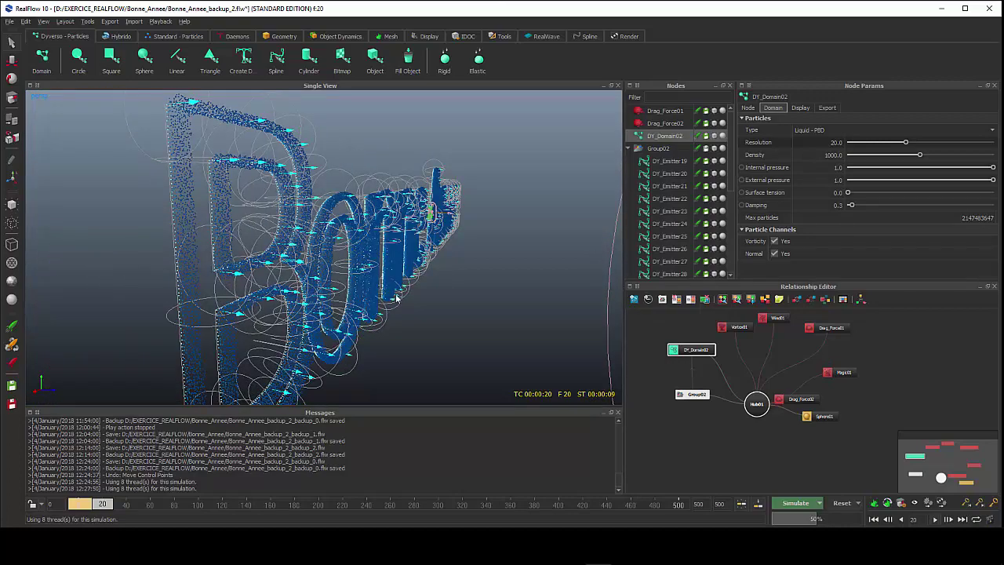
{"action": "mouse_move", "coordinate": [397, 298]}
{"action": "left_mouse_down", "text": "alt"}
{"action": "mouse_move", "coordinate": [366, 310]}
{"action": "mouse_move", "coordinate": [386, 267]}
{"action": "mouse_move", "coordinate": [336, 242]}
{"action": "mouse_move", "coordinate": [346, 265]}
{"action": "mouse_move", "coordinate": [446, 298]}
{"action": "mouse_move", "coordinate": [371, 285]}
{"action": "mouse_move", "coordinate": [388, 286]}
{"action": "left_mouse_up", "text": "alt"}
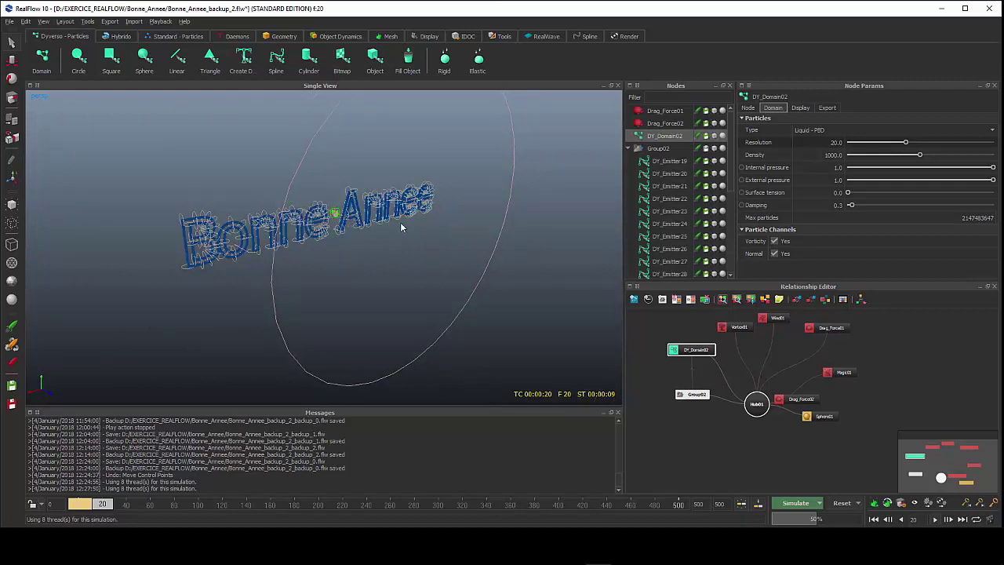
Step: Make all keys on Drag_Force01's drag strength curve linear, then close the Curve Editor
{"action": "left_click", "coordinate": [666, 111]}
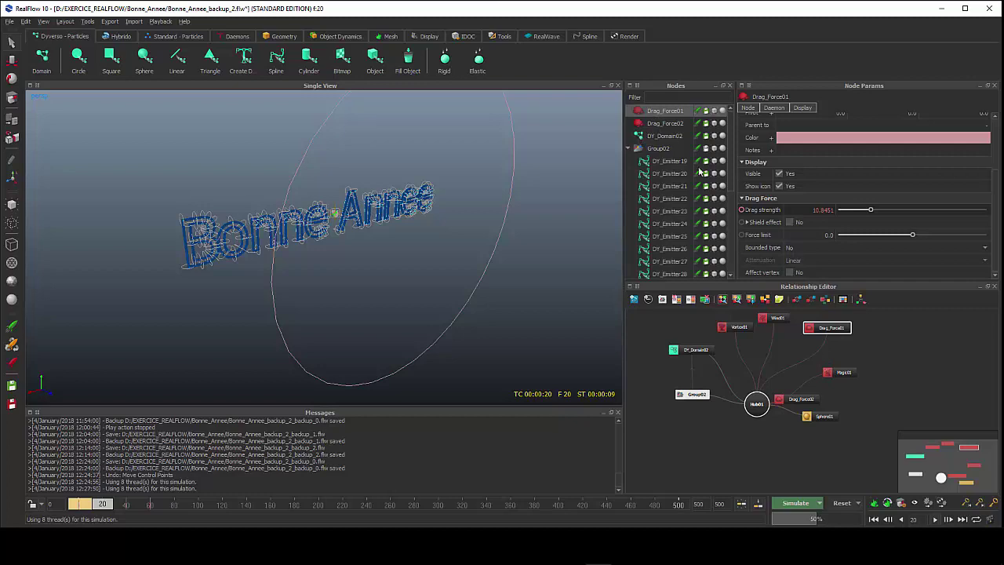
{"action": "right_click", "coordinate": [804, 211]}
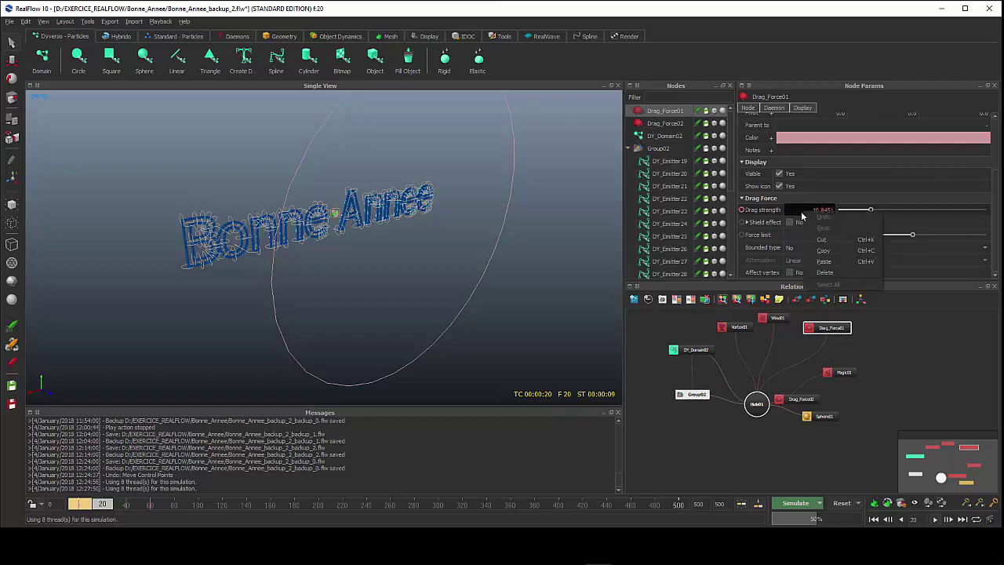
{"action": "right_click", "coordinate": [766, 217]}
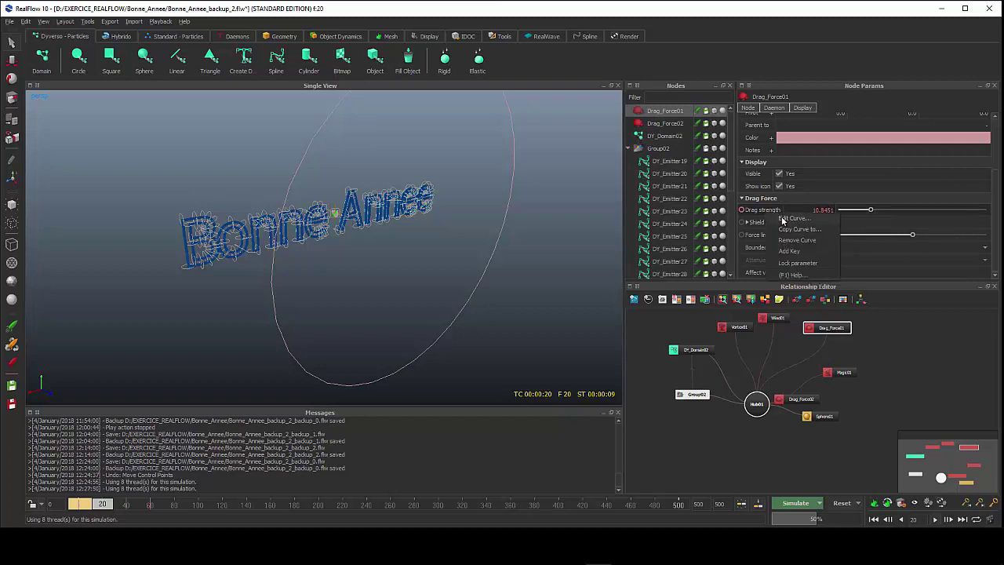
{"action": "left_click", "coordinate": [782, 224]}
{"action": "scroll", "coordinate": [560, 294], "scroll_direction": "down", "scroll_amount": 1}
{"action": "scroll", "coordinate": [560, 294], "scroll_direction": "down", "scroll_amount": 1}
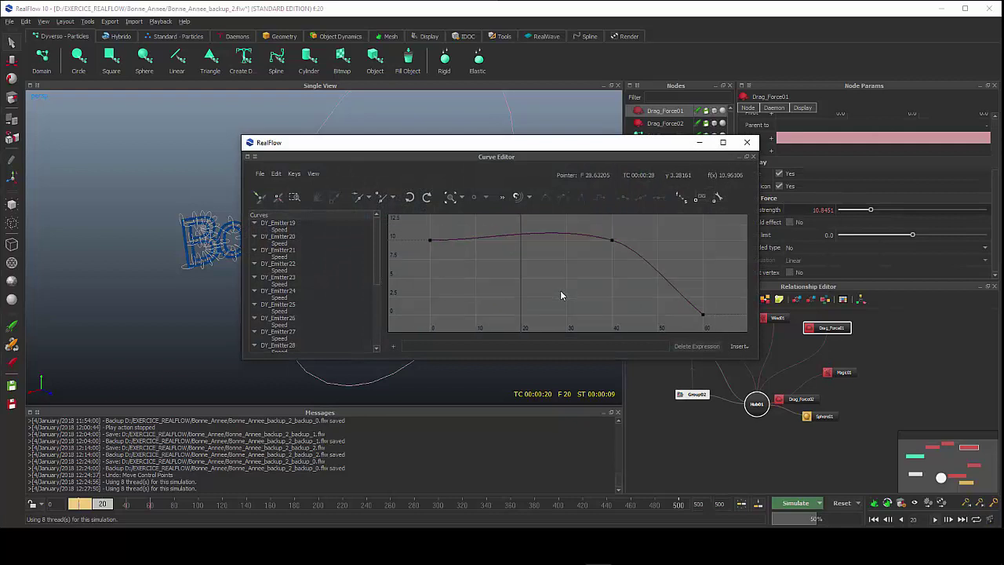
{"action": "scroll", "coordinate": [560, 294], "scroll_direction": "down", "scroll_amount": 1}
{"action": "left_click_drag", "start_coordinate": [415, 223], "coordinate": [715, 324]}
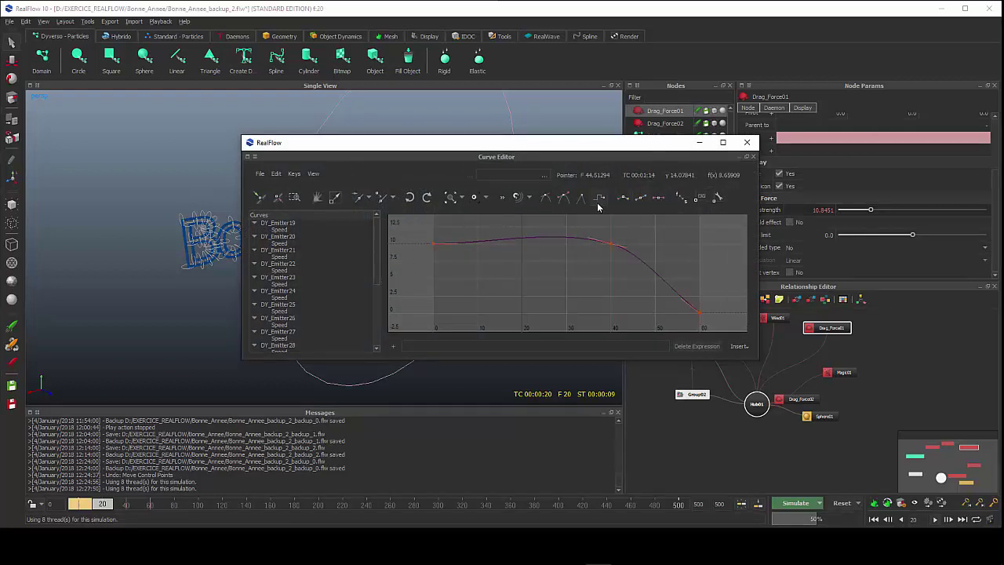
{"action": "left_click", "coordinate": [582, 198]}
{"action": "left_click", "coordinate": [416, 237]}
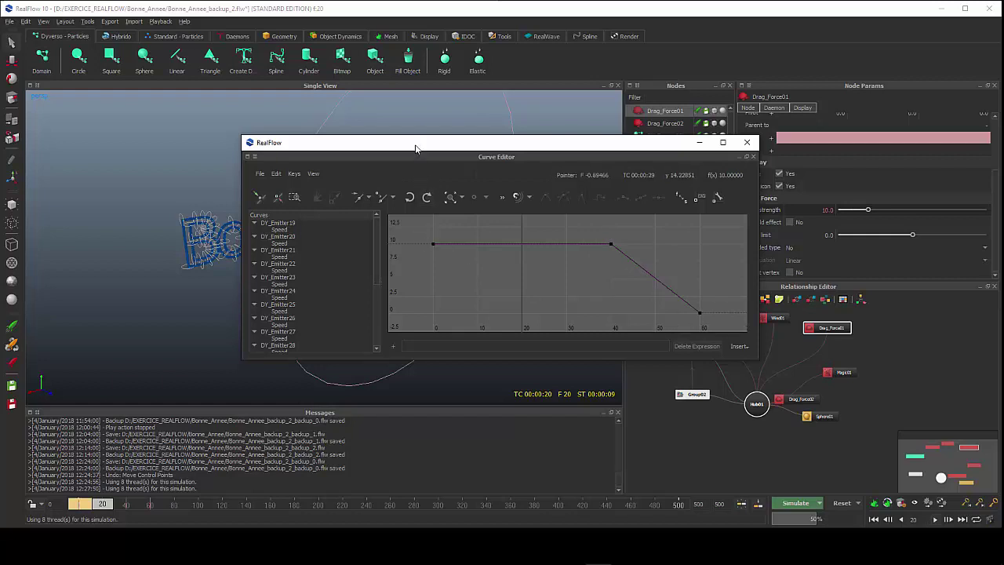
{"action": "left_click_drag", "start_coordinate": [416, 148], "coordinate": [335, 302]}
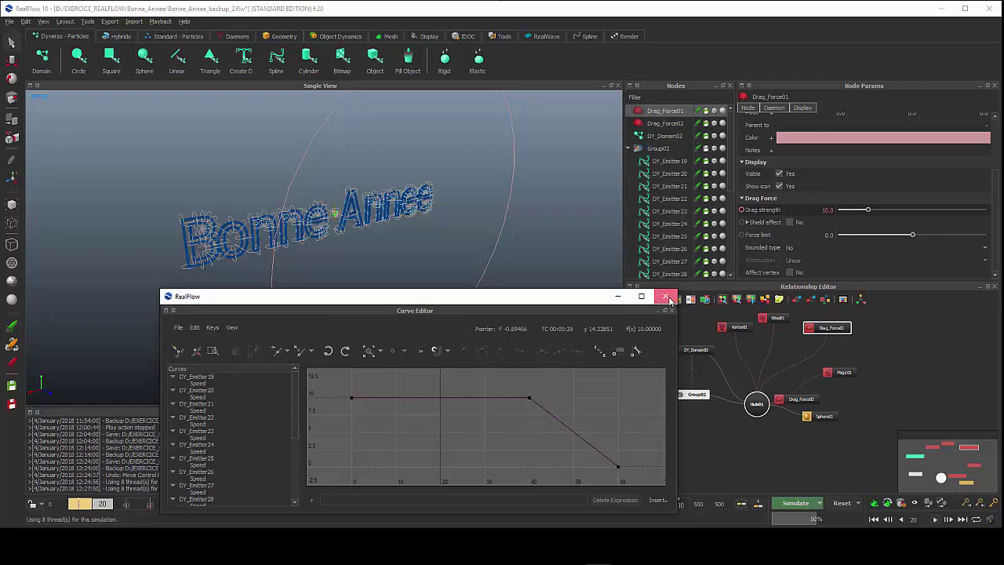
{"action": "left_click", "coordinate": [666, 297]}
Step: Select Vortex01 and simulate the particle text up to frame 28
{"action": "mouse_move", "coordinate": [419, 295]}
{"action": "left_mouse_down", "text": "alt"}
{"action": "mouse_move", "coordinate": [424, 283]}
{"action": "mouse_move", "coordinate": [463, 287]}
{"action": "mouse_move", "coordinate": [482, 309]}
{"action": "mouse_move", "coordinate": [496, 302]}
{"action": "left_mouse_up", "text": "alt"}
{"action": "left_click", "coordinate": [470, 296]}
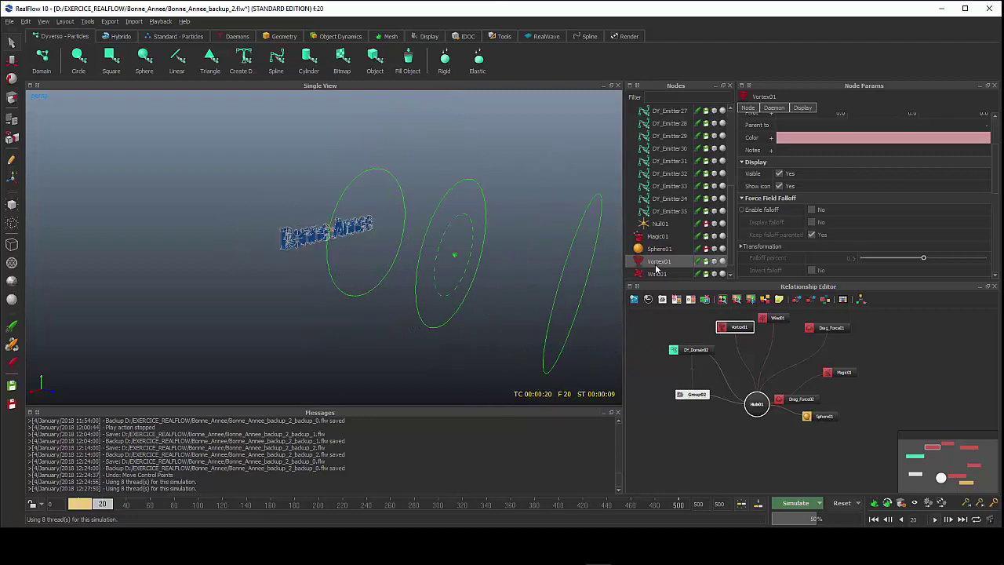
{"action": "left_click", "coordinate": [797, 503]}
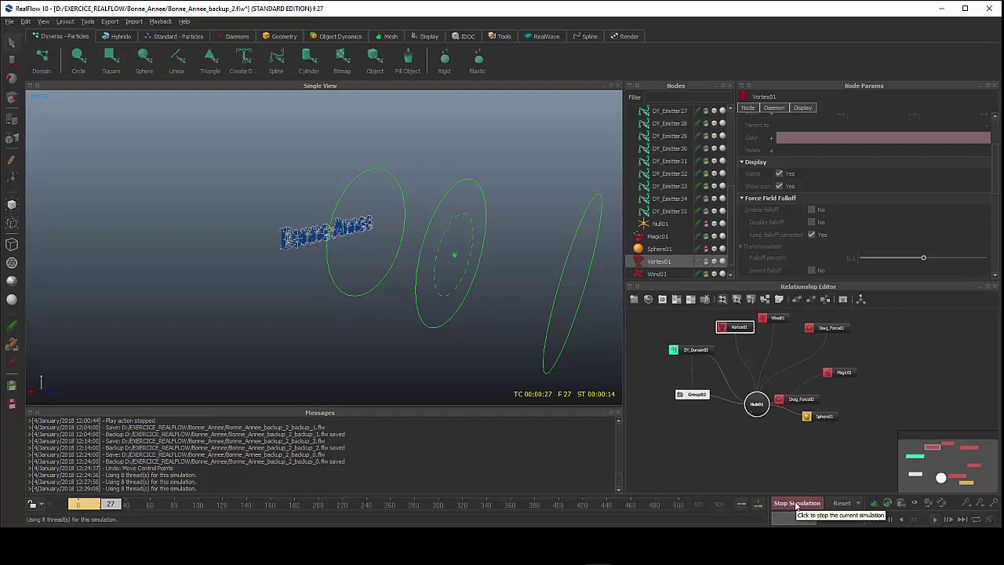
{"action": "left_click", "coordinate": [796, 506]}
Step: Review Vortex01's Daemon parameters and the vortex rings from several angles, then resume simulating
{"action": "left_click_drag", "start_coordinate": [528, 336], "coordinate": [502, 329], "text": "alt"}
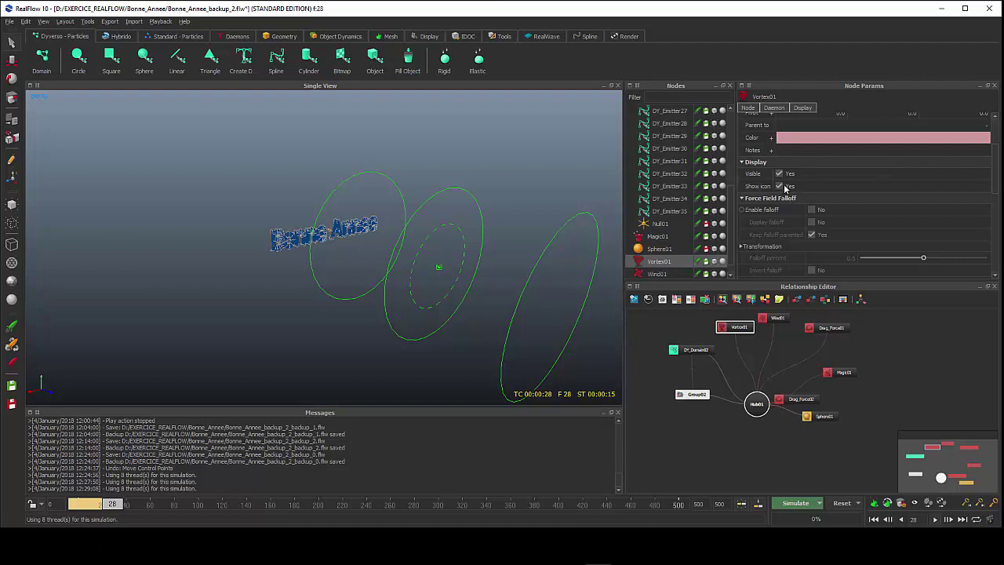
{"action": "scroll", "coordinate": [785, 188], "scroll_direction": "up", "scroll_amount": 3}
{"action": "left_click", "coordinate": [773, 107]}
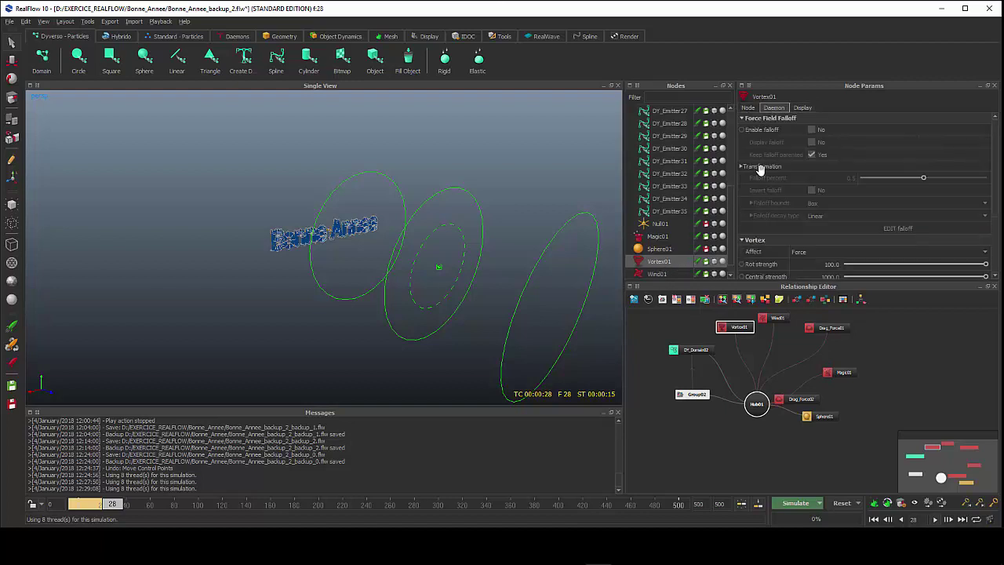
{"action": "scroll", "coordinate": [786, 233], "scroll_direction": "down", "scroll_amount": 2}
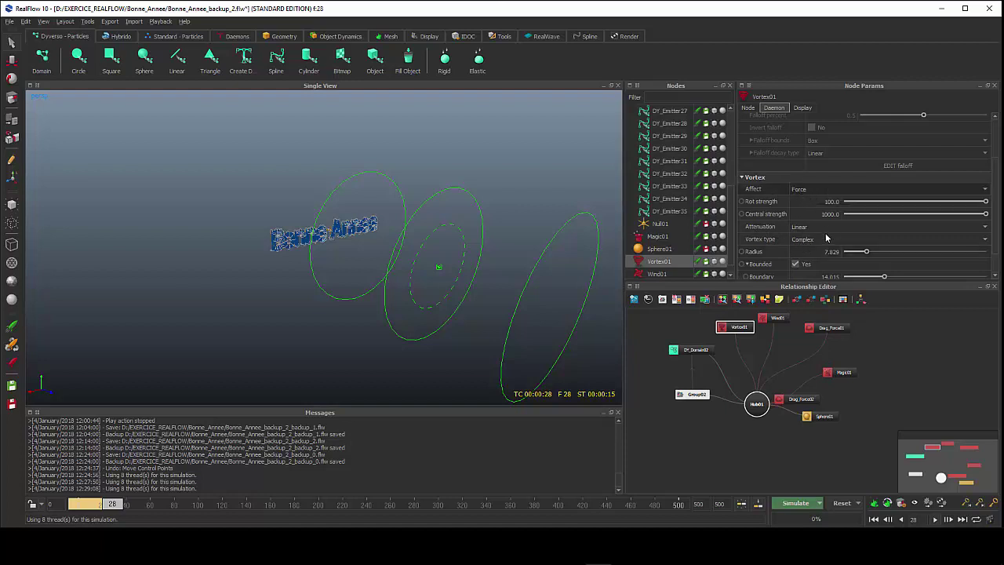
{"action": "scroll", "coordinate": [826, 238], "scroll_direction": "down", "scroll_amount": 1}
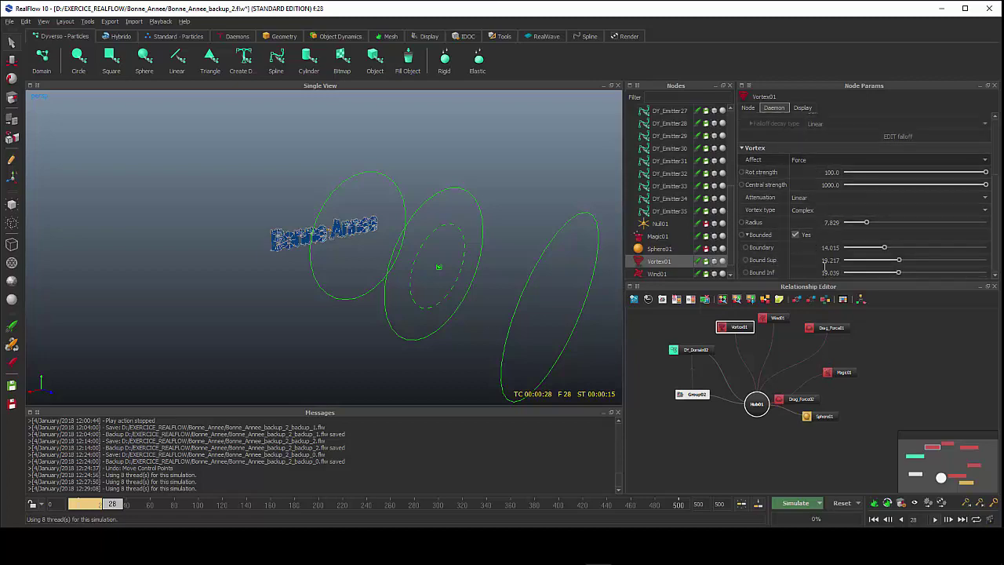
{"action": "mouse_move", "coordinate": [450, 278]}
{"action": "left_mouse_down", "text": "alt"}
{"action": "mouse_move", "coordinate": [398, 261]}
{"action": "mouse_move", "coordinate": [355, 273]}
{"action": "left_mouse_up", "text": "alt"}
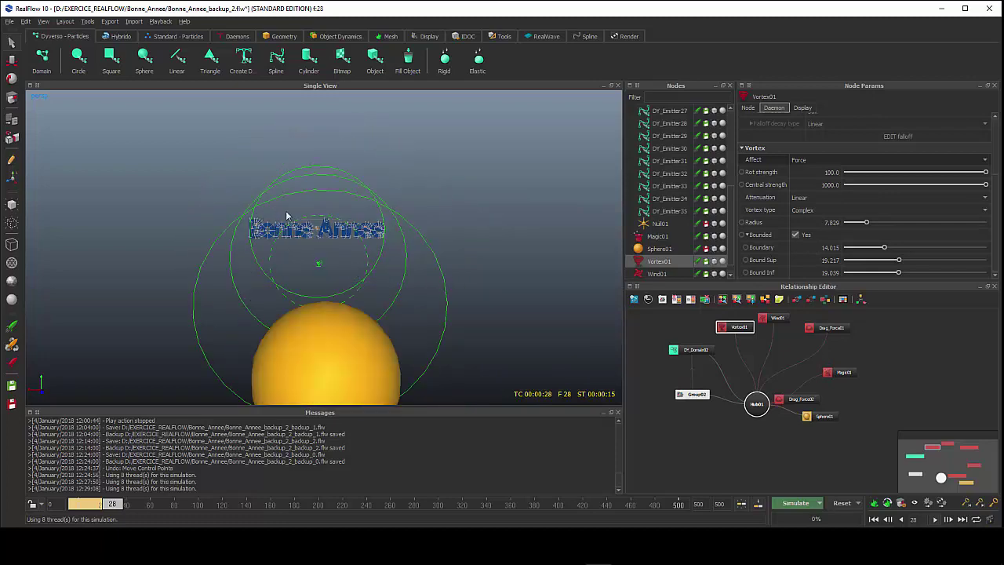
{"action": "mouse_move", "coordinate": [297, 255]}
{"action": "left_mouse_down", "text": "alt"}
{"action": "mouse_move", "coordinate": [421, 264]}
{"action": "mouse_move", "coordinate": [479, 246]}
{"action": "mouse_move", "coordinate": [404, 247]}
{"action": "left_mouse_up", "text": "alt"}
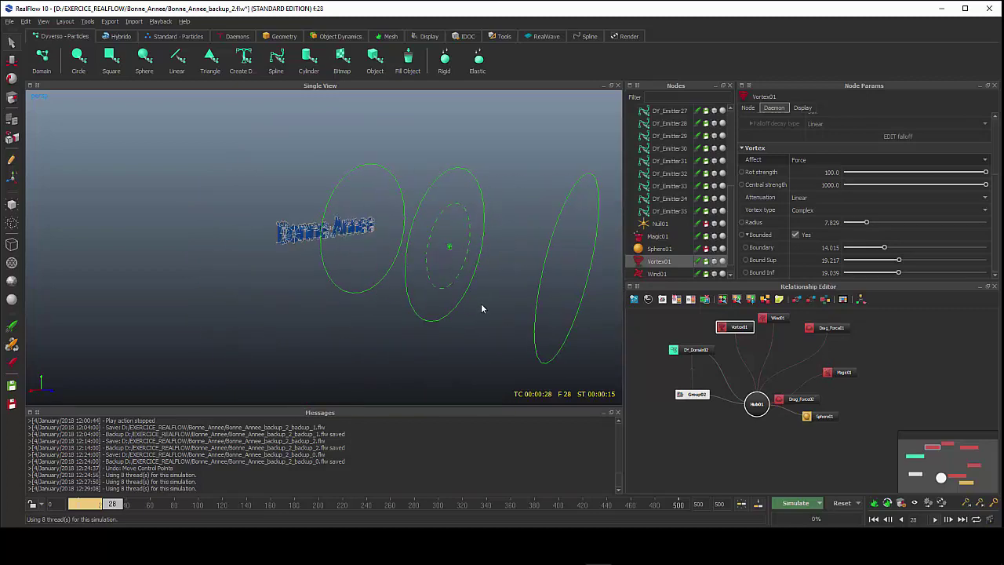
{"action": "left_click", "coordinate": [805, 496]}
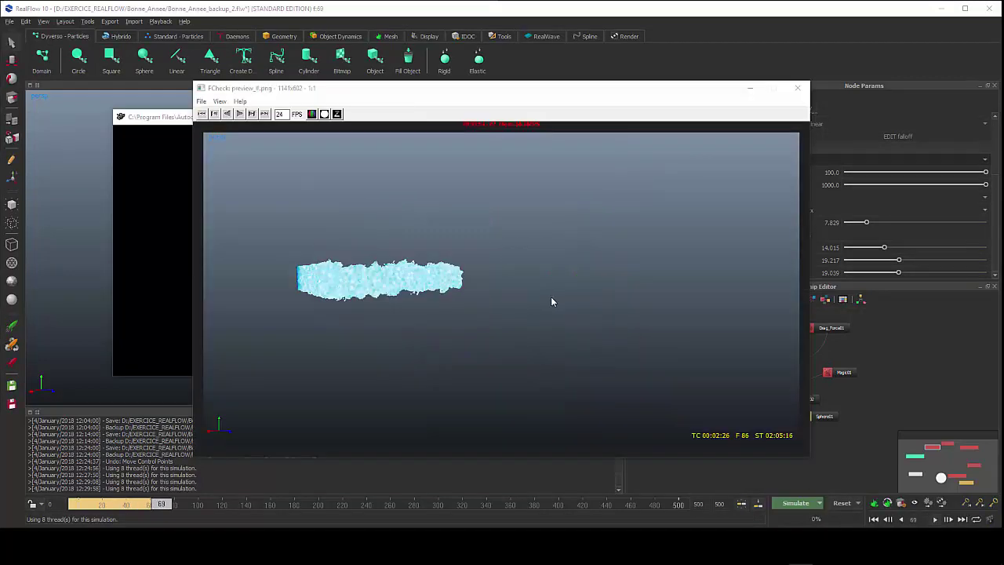
Step: Play and scrub back through the FCheck preview of the swirling particle cloud, then close it
{"action": "left_click", "coordinate": [433, 327]}
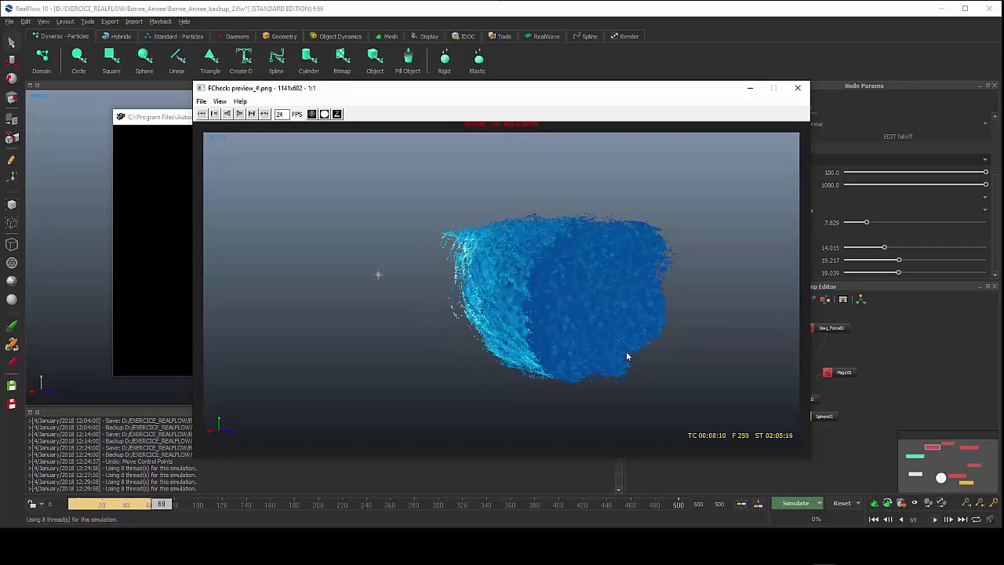
{"action": "mouse_move", "coordinate": [627, 351]}
{"action": "left_mouse_down"}
{"action": "mouse_move", "coordinate": [517, 346]}
{"action": "mouse_move", "coordinate": [610, 354]}
{"action": "left_mouse_up"}
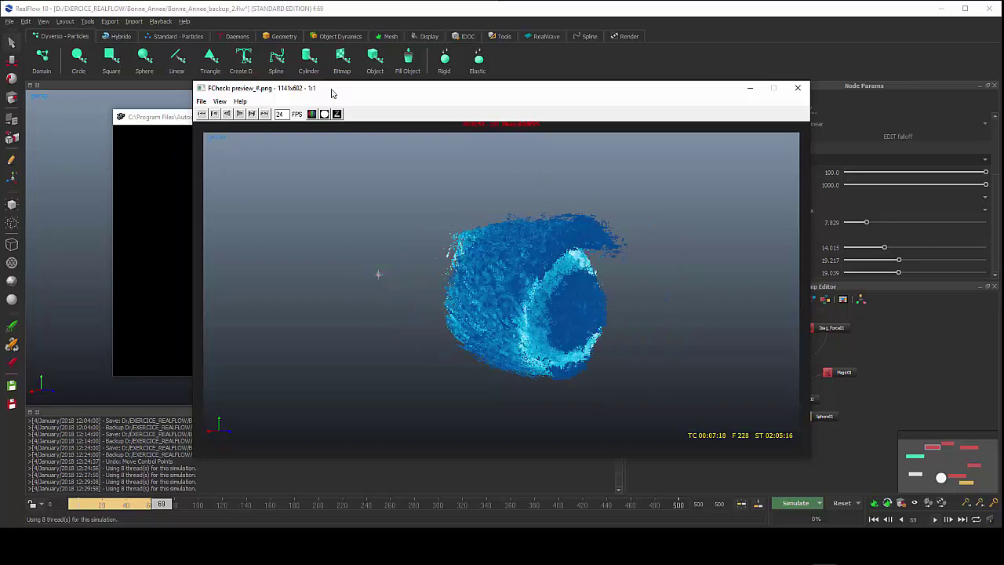
{"action": "left_click_drag", "start_coordinate": [334, 93], "coordinate": [349, 98]}
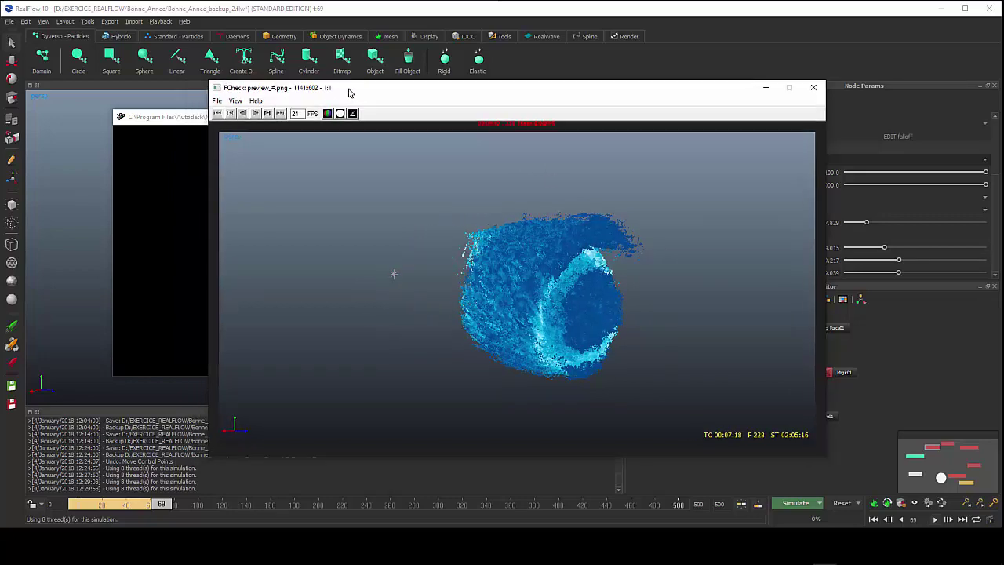
{"action": "left_click", "coordinate": [764, 91]}
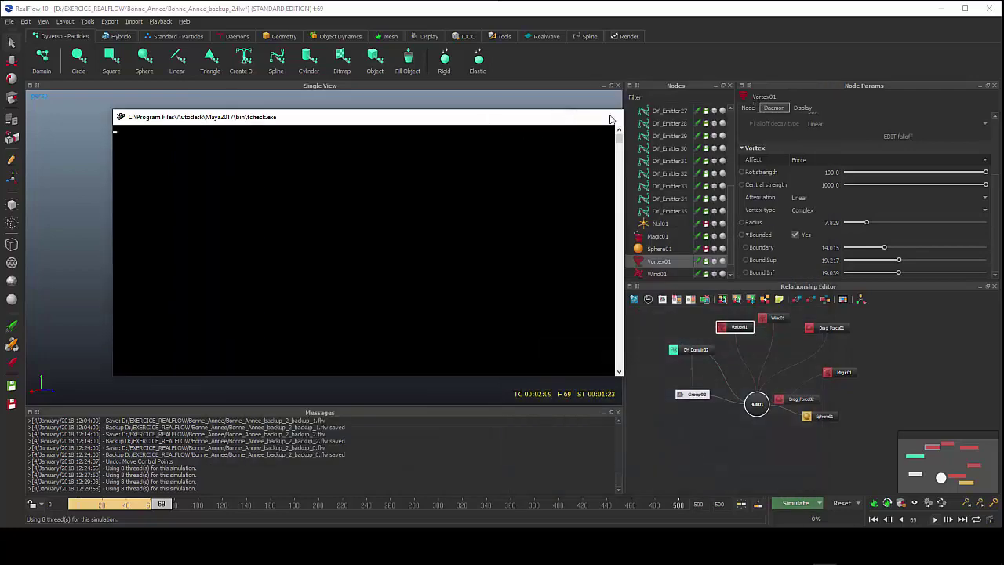
Step: Close the fcheck console and select Magic01 to show its Sphere01 force, approach 50.0, escape 30.0
{"action": "left_click", "coordinate": [611, 116]}
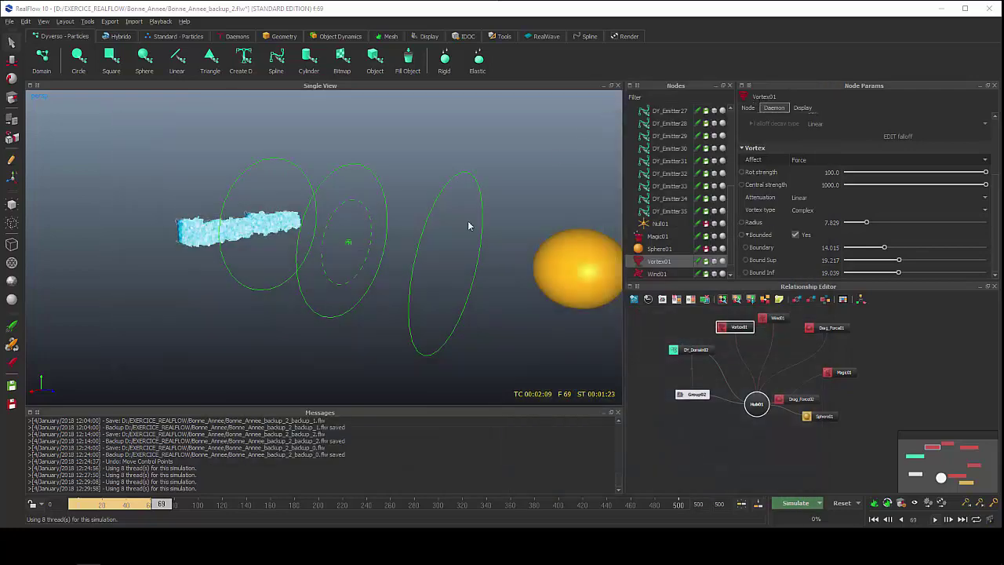
{"action": "left_click", "coordinate": [567, 271]}
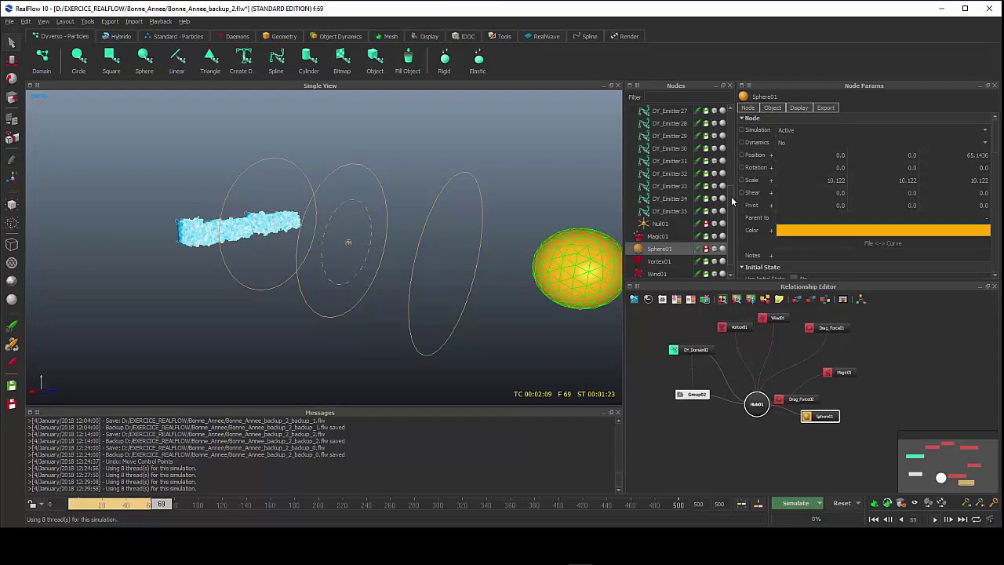
{"action": "left_click", "coordinate": [658, 237]}
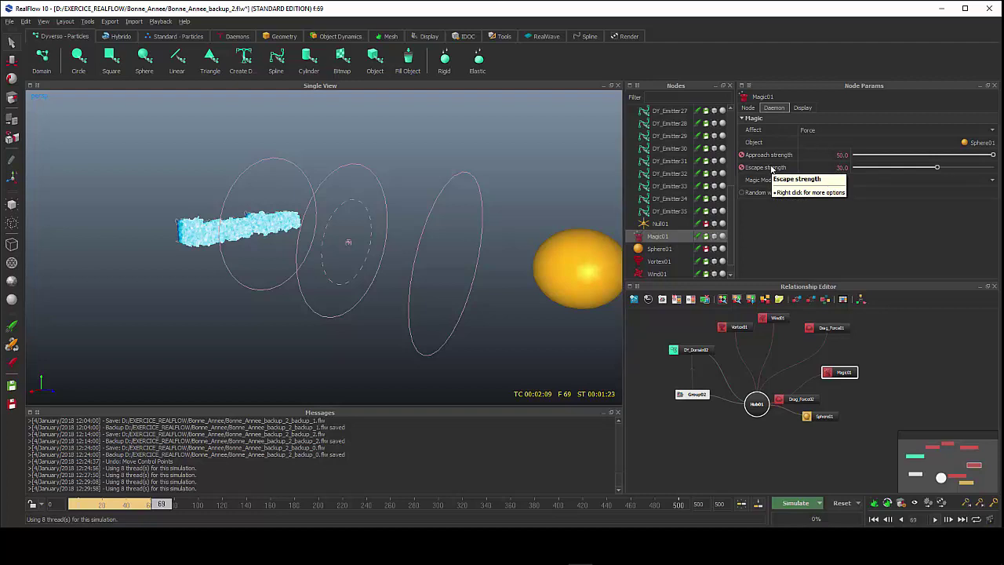
Step: Adjust the 3D view and save the RealFlow scene with Magic01 drawing particles onto Sphere01
{"action": "left_click_drag", "start_coordinate": [513, 313], "coordinate": [496, 259], "text": "alt"}
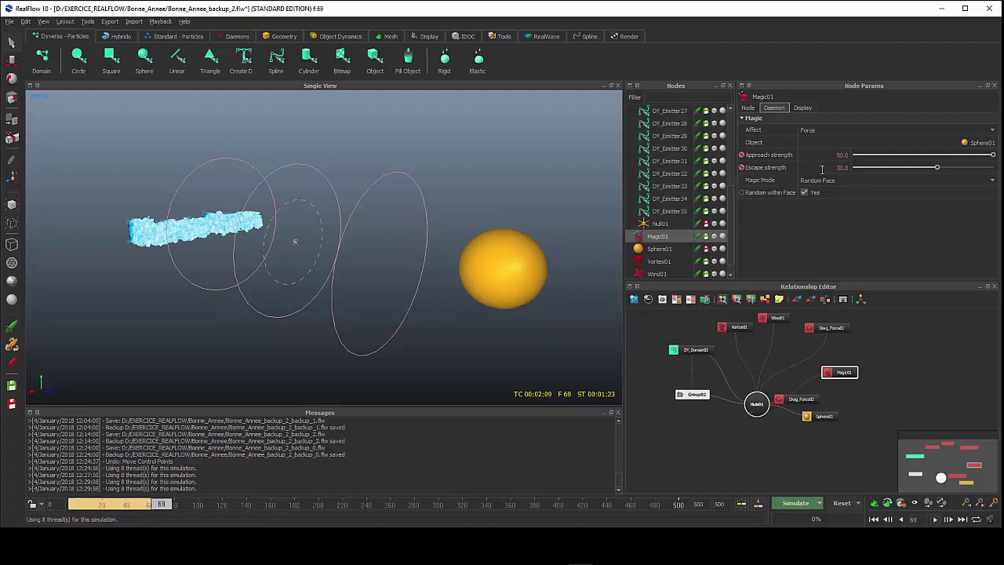
{"action": "mouse_move", "coordinate": [841, 168]}
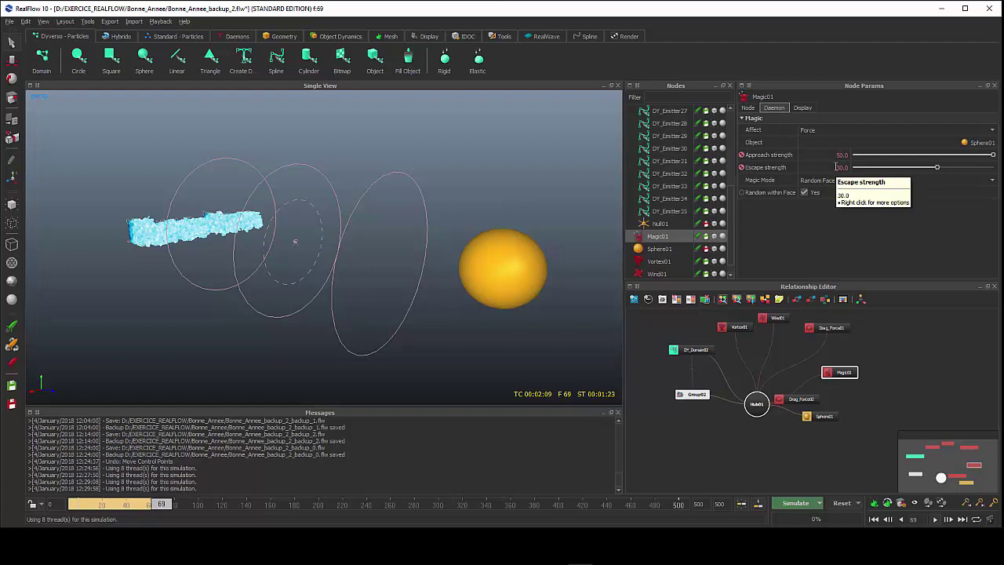
{"action": "key", "text": "ctrl+s"}
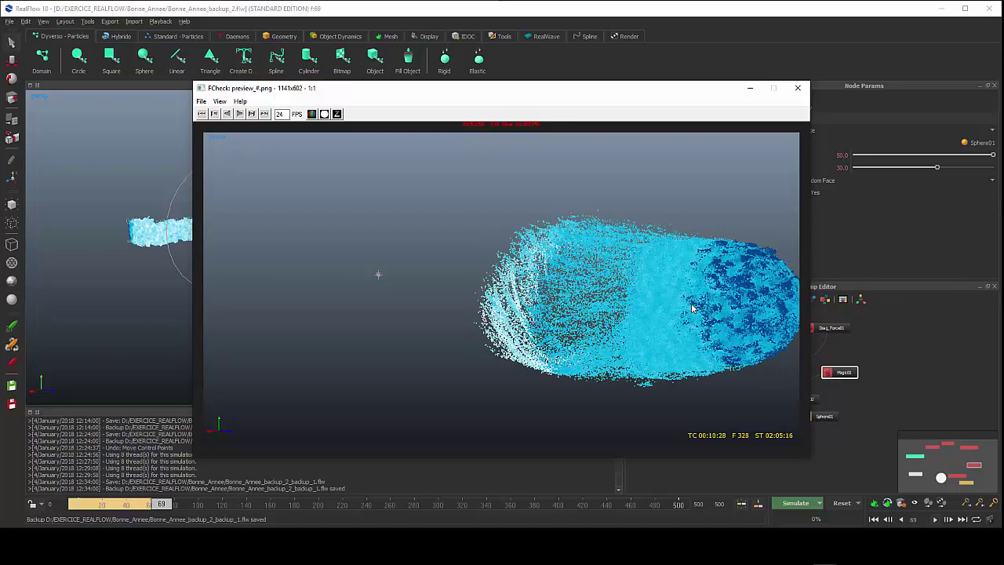
Step: Scrub back and forth through the preview as particles form the sphere, then minimize it
{"action": "left_click_drag", "start_coordinate": [710, 306], "coordinate": [812, 312]}
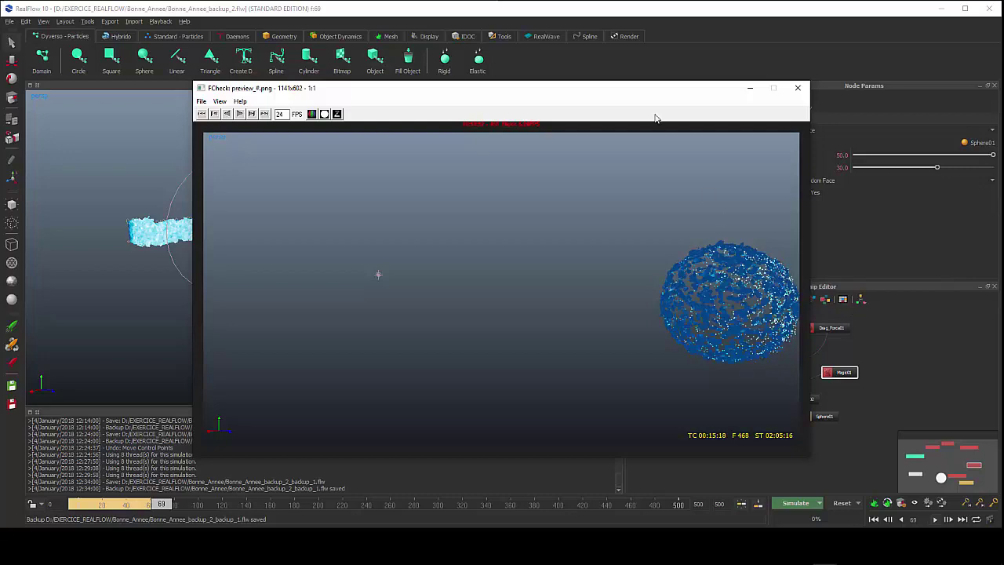
{"action": "left_click_drag", "start_coordinate": [637, 92], "coordinate": [448, 98]}
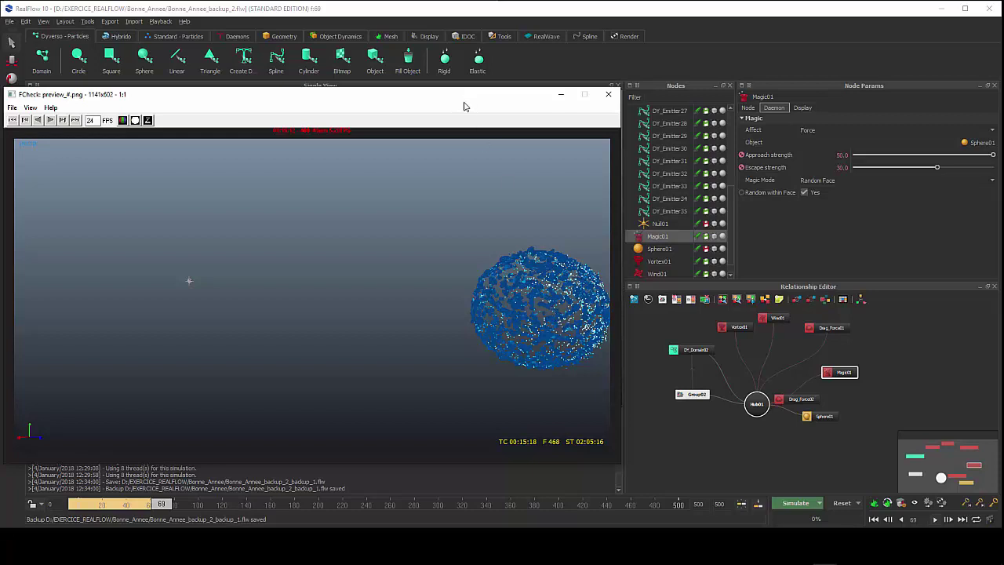
{"action": "mouse_move", "coordinate": [507, 330]}
{"action": "left_mouse_down"}
{"action": "mouse_move", "coordinate": [424, 319]}
{"action": "mouse_move", "coordinate": [557, 317]}
{"action": "left_mouse_up"}
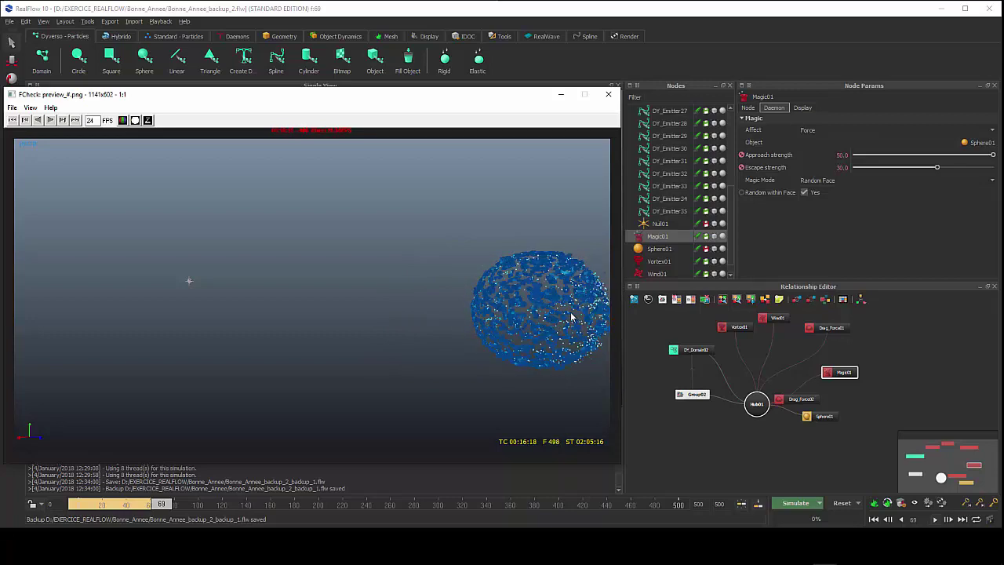
{"action": "left_click_drag", "start_coordinate": [542, 313], "coordinate": [549, 314]}
{"action": "left_click_drag", "start_coordinate": [367, 98], "coordinate": [536, 108]}
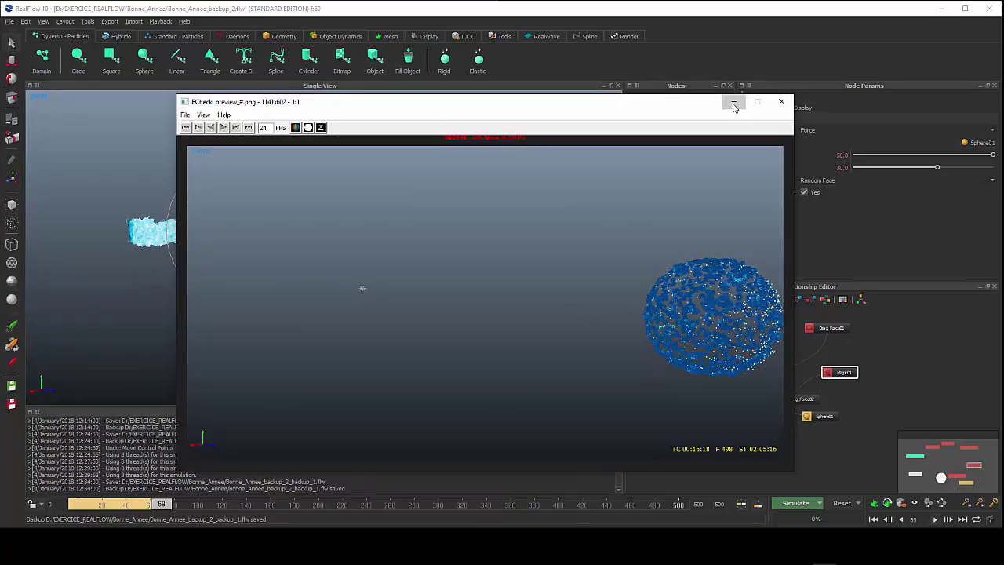
{"action": "mouse_move", "coordinate": [546, 286]}
{"action": "left_mouse_down"}
{"action": "mouse_move", "coordinate": [378, 294]}
{"action": "mouse_move", "coordinate": [230, 273]}
{"action": "left_mouse_up"}
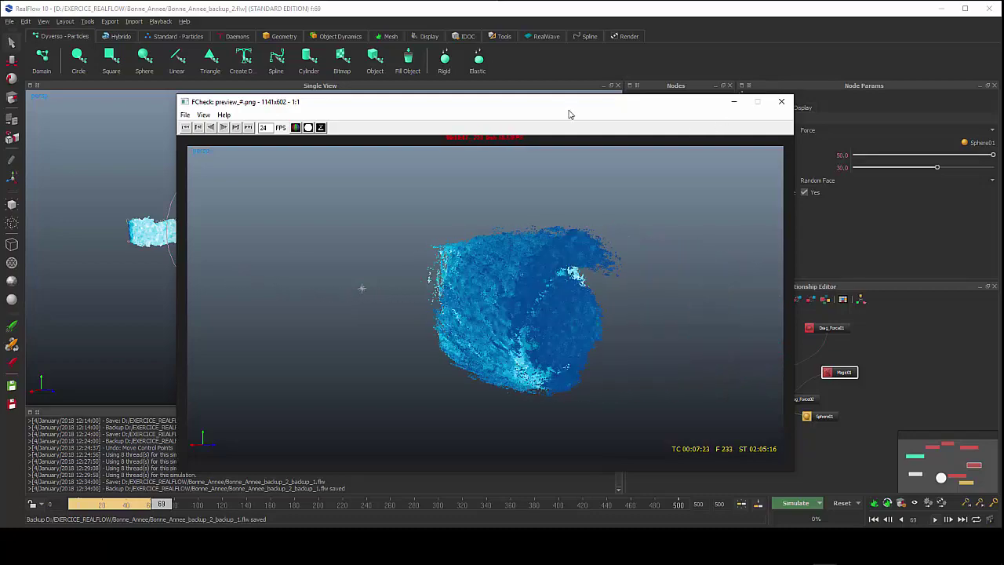
{"action": "left_click_drag", "start_coordinate": [569, 113], "coordinate": [460, 123]}
{"action": "left_click", "coordinate": [620, 112]}
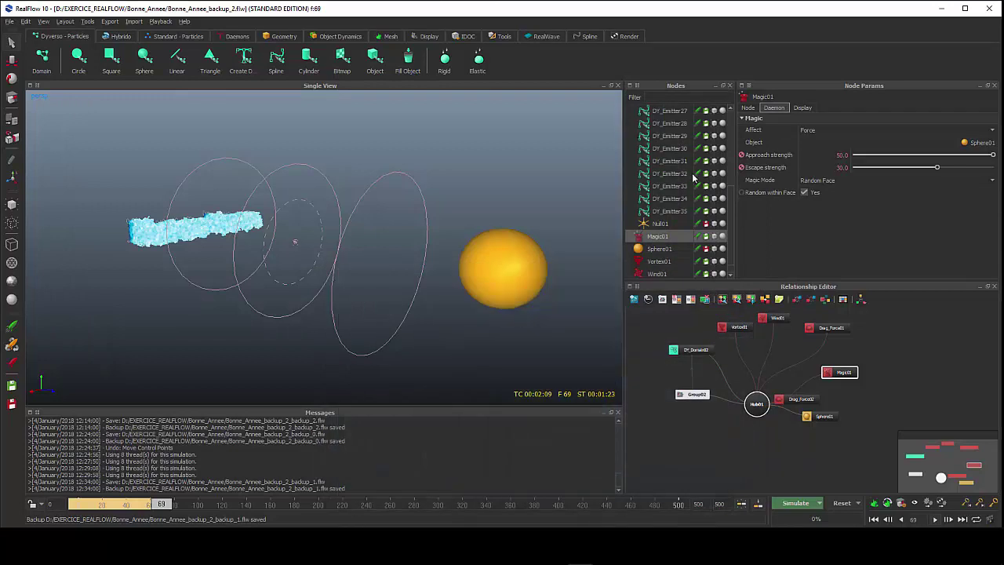
Step: Select DY_Domain02 and scroll its Export tab to verify the Krakatoa .prt channel options
{"action": "scroll", "coordinate": [728, 120], "scroll_direction": "up", "scroll_amount": 4}
{"action": "left_click", "coordinate": [664, 136]}
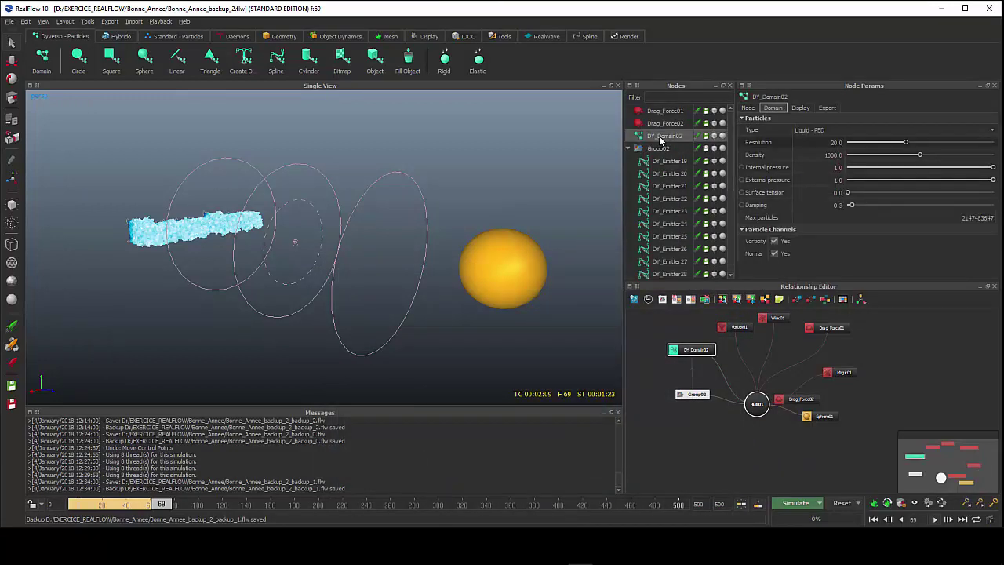
{"action": "left_click", "coordinate": [825, 110]}
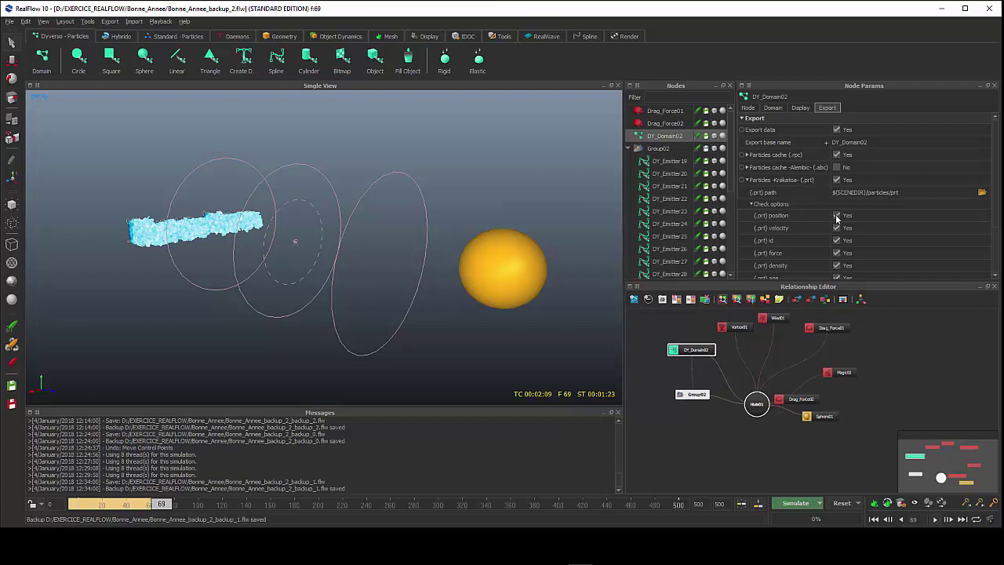
{"action": "scroll", "coordinate": [836, 218], "scroll_direction": "down", "scroll_amount": 2}
{"action": "scroll", "coordinate": [836, 218], "scroll_direction": "down", "scroll_amount": 1}
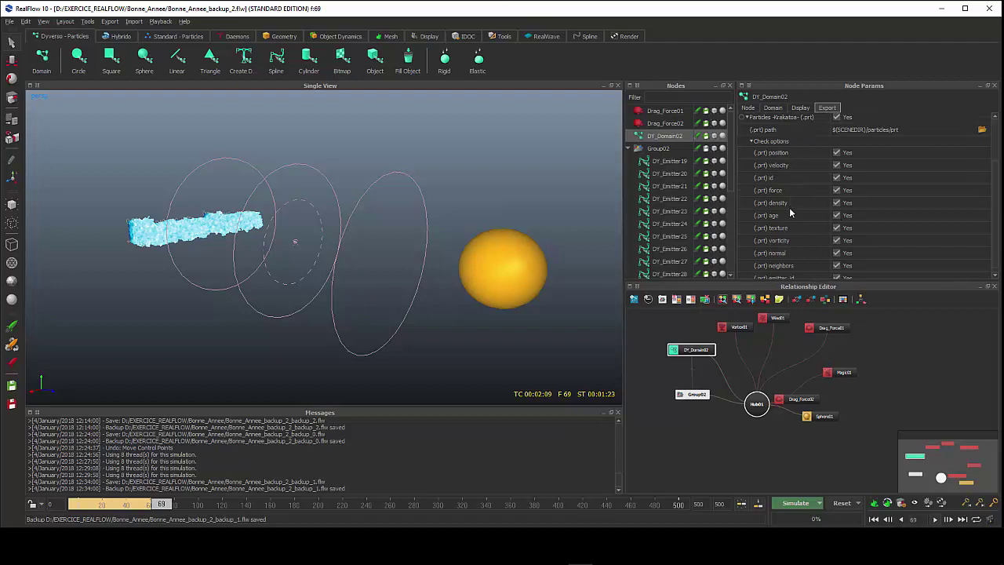
{"action": "scroll", "coordinate": [809, 260], "scroll_direction": "down", "scroll_amount": 1}
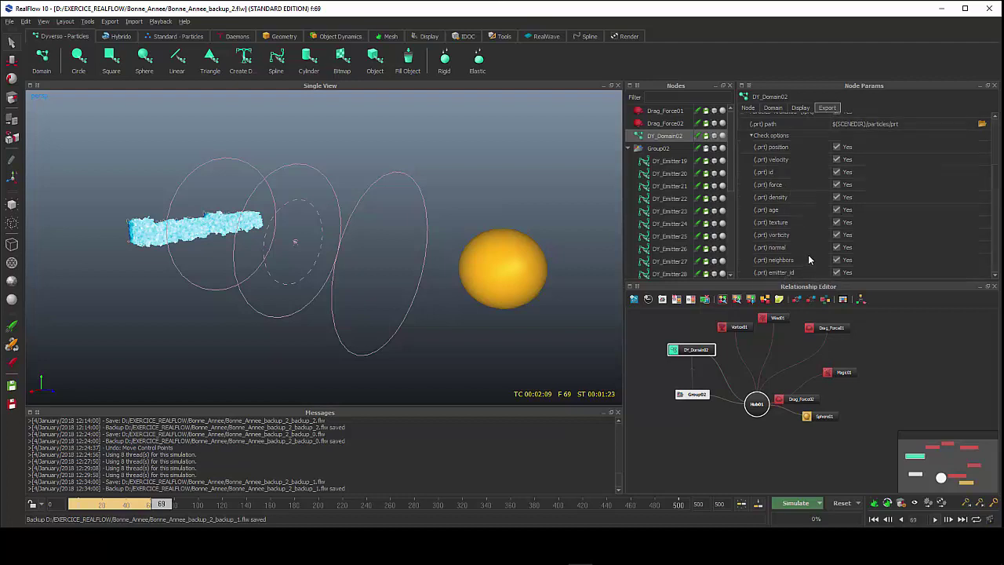
{"action": "scroll", "coordinate": [811, 228], "scroll_direction": "up", "scroll_amount": 3}
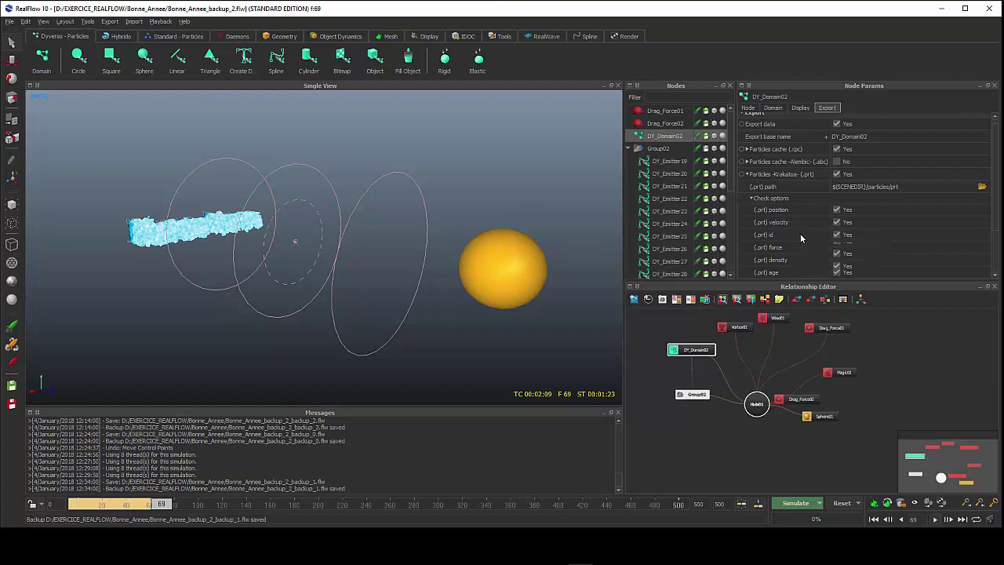
{"action": "scroll", "coordinate": [800, 235], "scroll_direction": "down", "scroll_amount": 2}
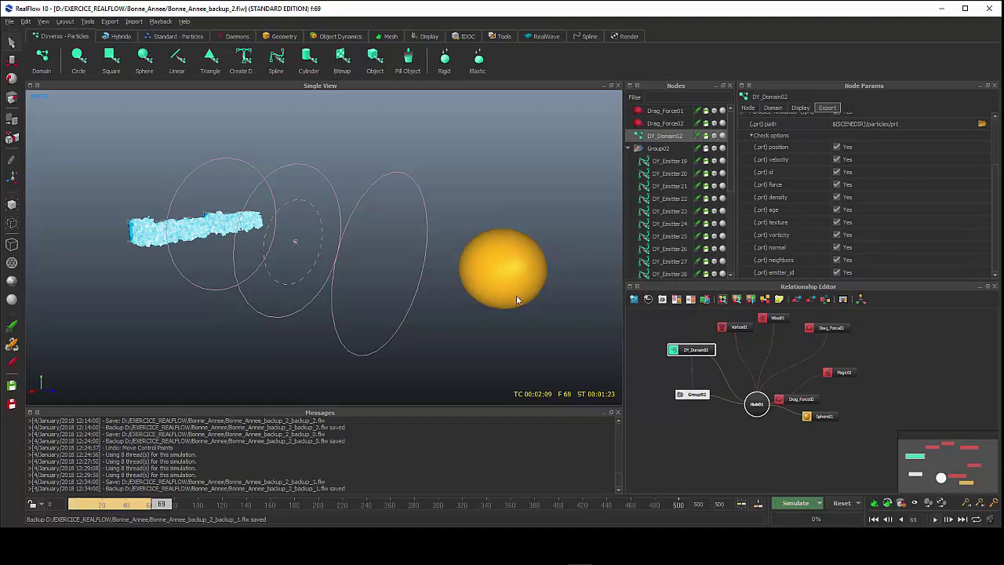
{"action": "left_click_drag", "start_coordinate": [416, 328], "coordinate": [408, 325], "text": "alt"}
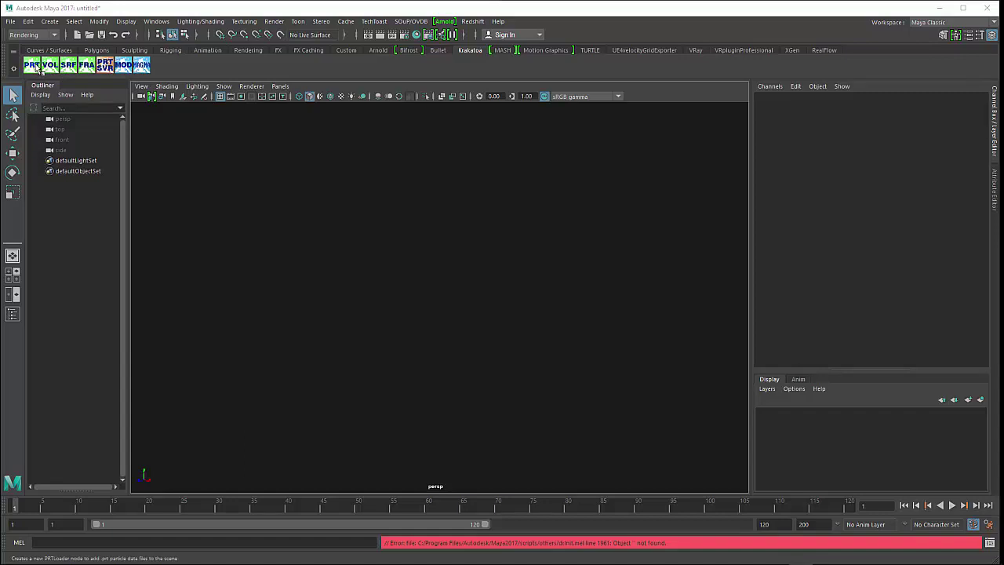
Step: Create a PRT Loader from the Krakatoa shelf and show PRTLoader1 in the Attribute Editor
{"action": "left_click", "coordinate": [32, 64]}
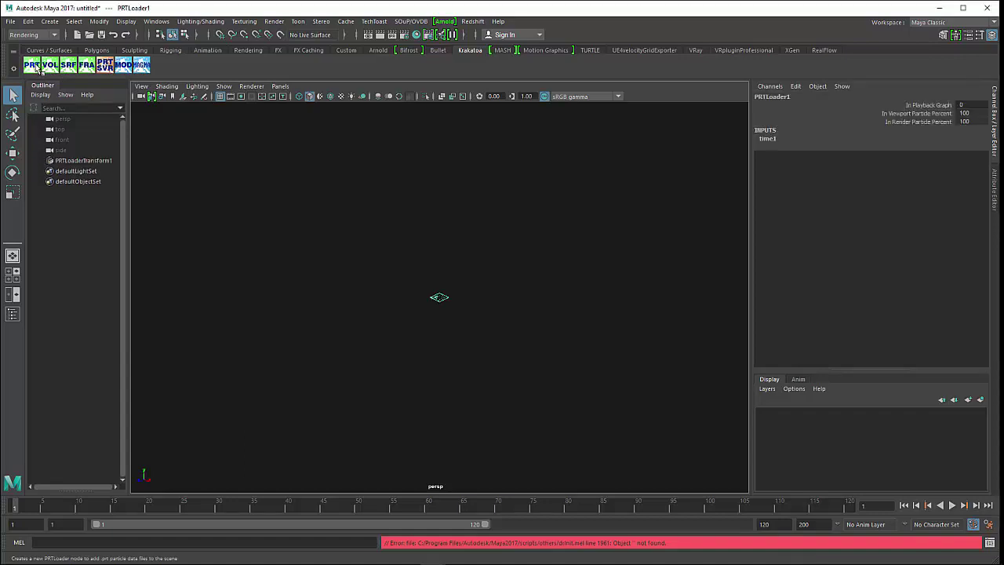
{"action": "key", "text": "ctrl+a"}
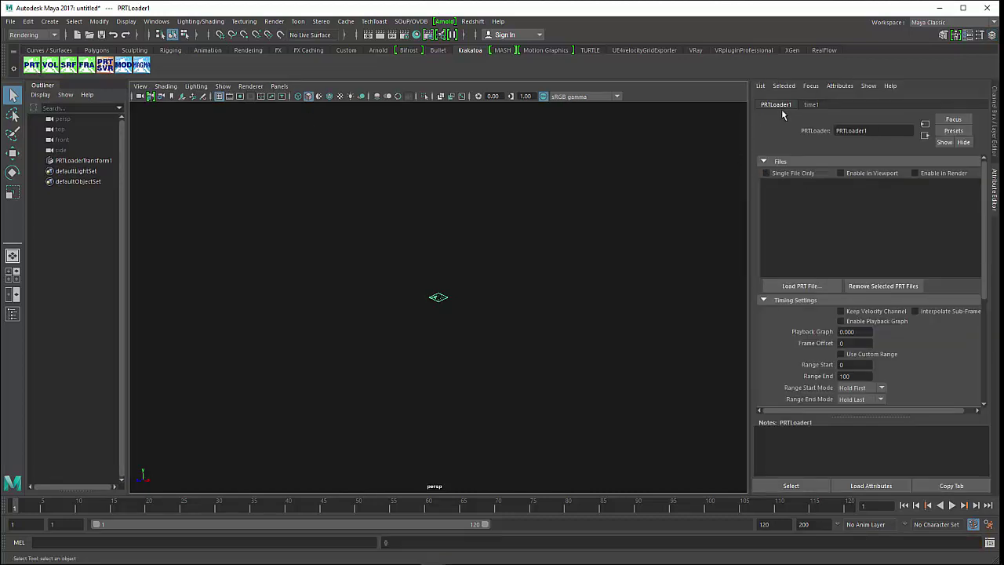
{"action": "left_click_drag", "start_coordinate": [416, 281], "coordinate": [511, 332]}
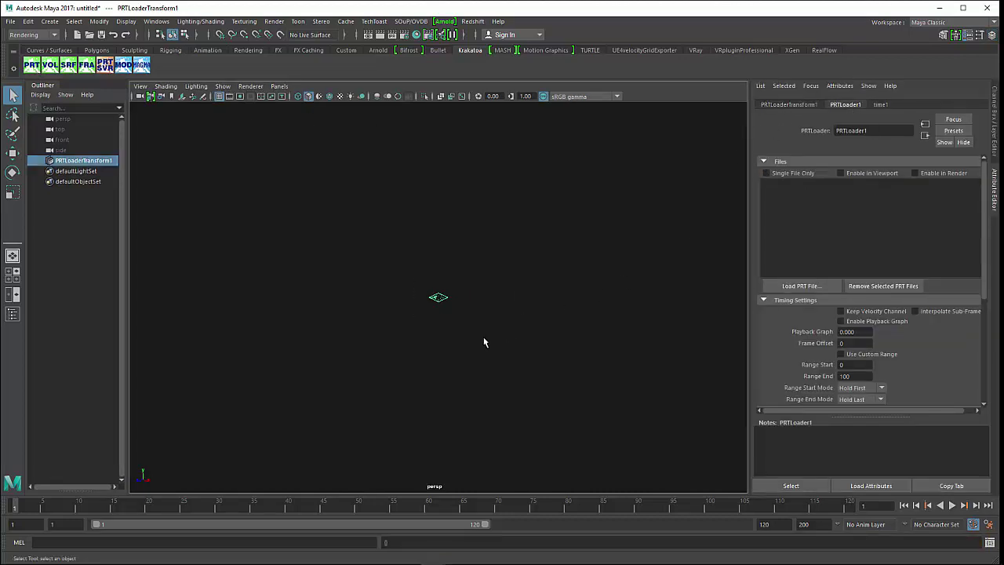
Step: Choose DY_Domain02_00000.prt from the particles/prt folder as the PRT file to load
{"action": "left_click", "coordinate": [798, 288]}
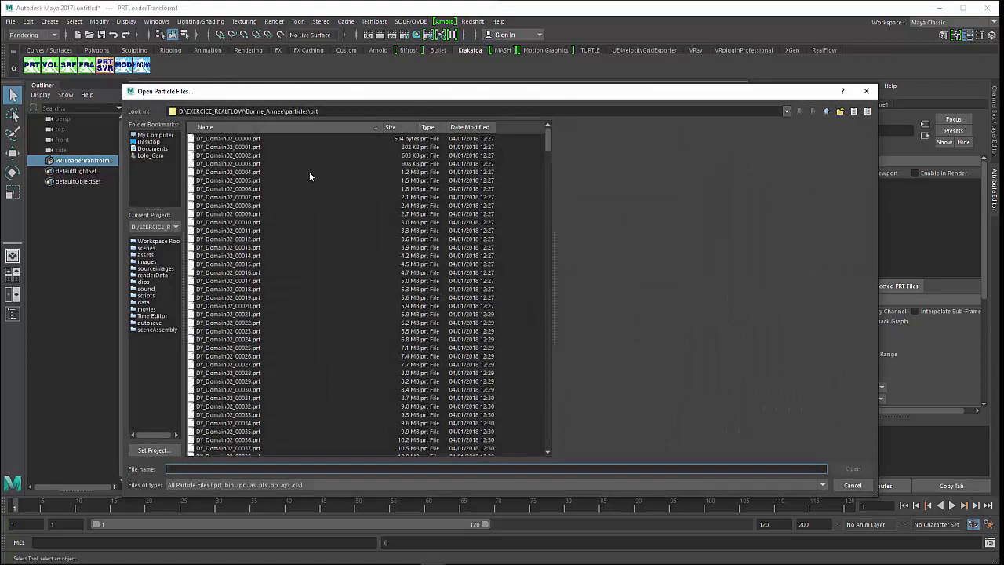
{"action": "left_click", "coordinate": [248, 140]}
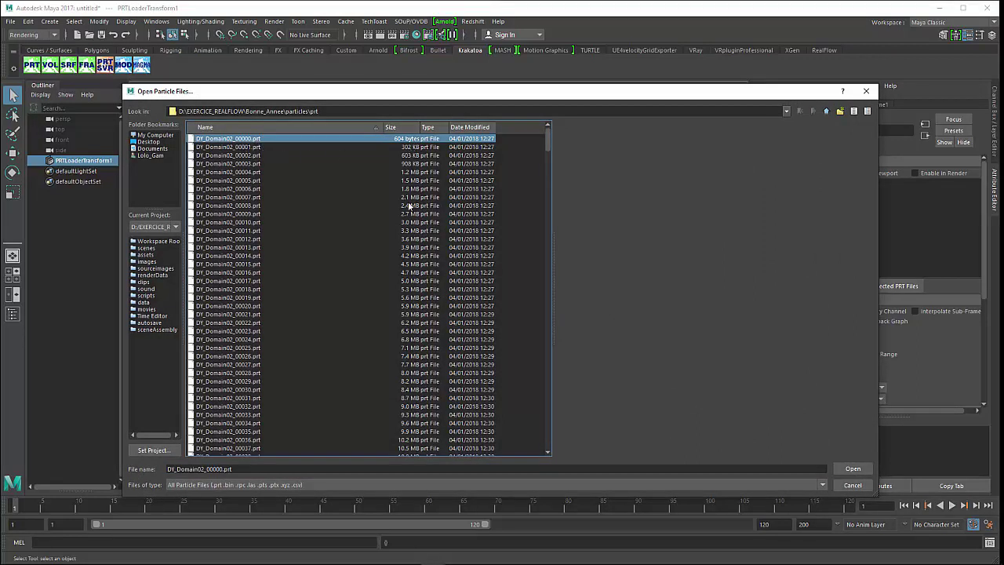
{"action": "scroll", "coordinate": [402, 349], "scroll_direction": "down", "scroll_amount": 4}
{"action": "scroll", "coordinate": [405, 363], "scroll_direction": "down", "scroll_amount": 4}
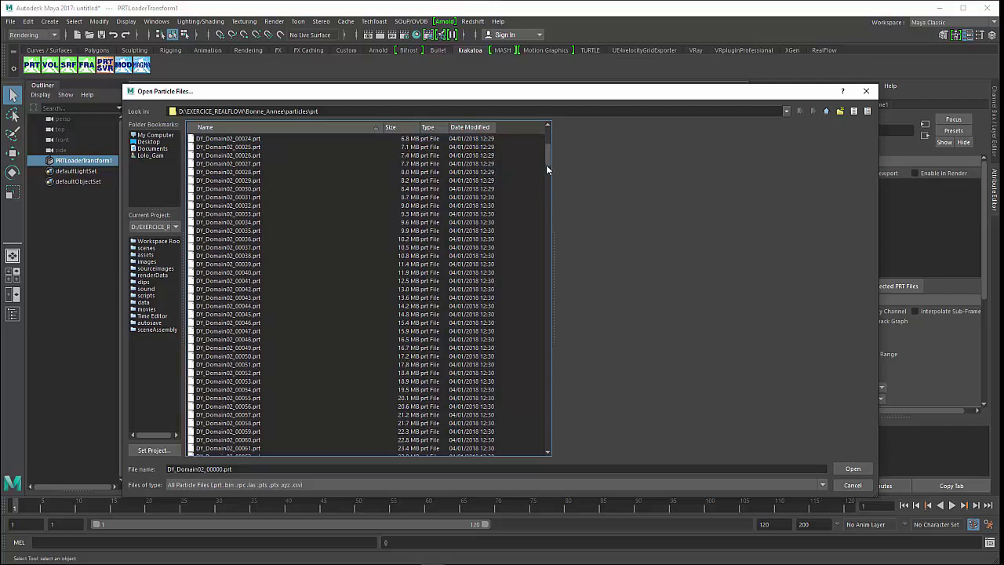
{"action": "mouse_move", "coordinate": [548, 169]}
{"action": "left_mouse_down"}
{"action": "mouse_move", "coordinate": [550, 453]}
{"action": "mouse_move", "coordinate": [538, 349]}
{"action": "mouse_move", "coordinate": [551, 135]}
{"action": "left_mouse_up"}
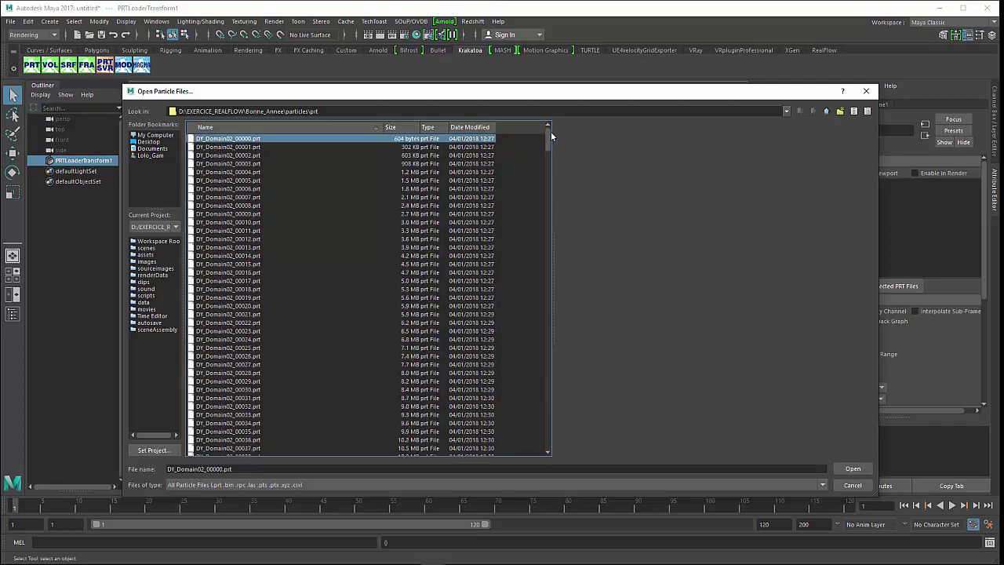
Step: Load DY_Domain02_00000.prt into PRTLoader1, face the Bonne Annee text and play the animation
{"action": "left_click", "coordinate": [853, 469]}
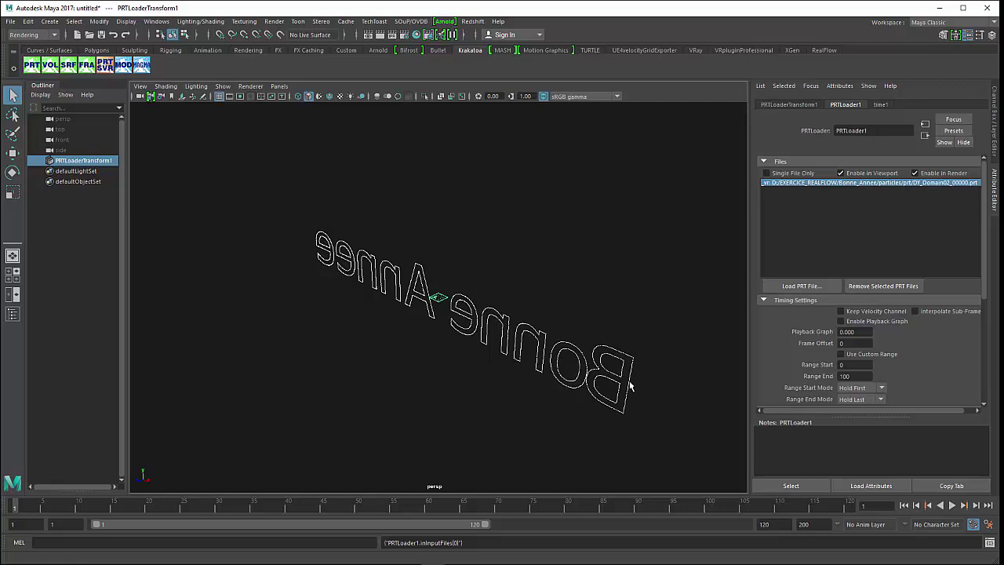
{"action": "mouse_move", "coordinate": [630, 384]}
{"action": "left_mouse_down", "text": "alt"}
{"action": "mouse_move", "coordinate": [486, 352]}
{"action": "mouse_move", "coordinate": [496, 371]}
{"action": "mouse_move", "coordinate": [468, 306]}
{"action": "left_mouse_up", "text": "alt"}
{"action": "scroll", "coordinate": [468, 306], "scroll_direction": "down", "scroll_amount": 2}
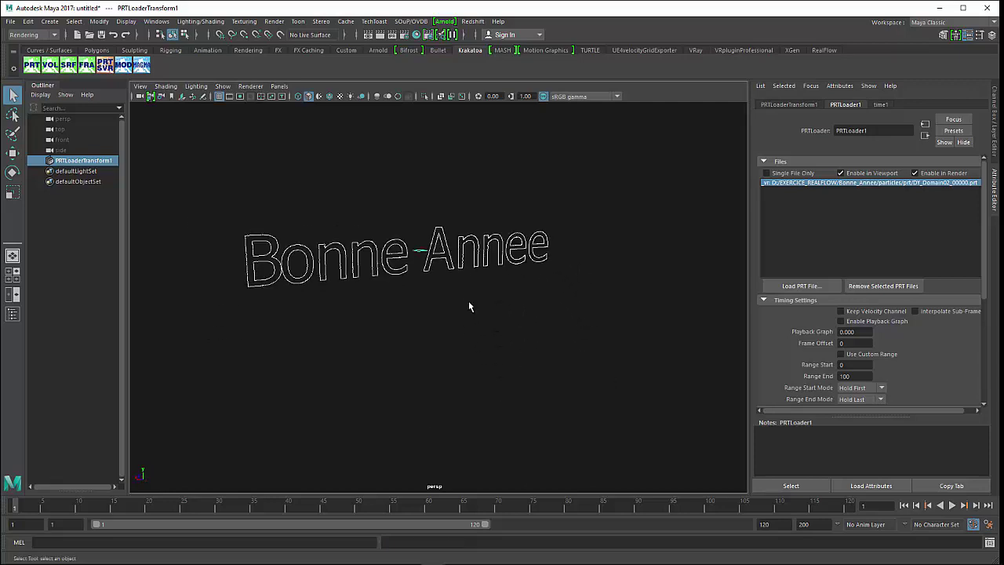
{"action": "key", "text": "alt+v"}
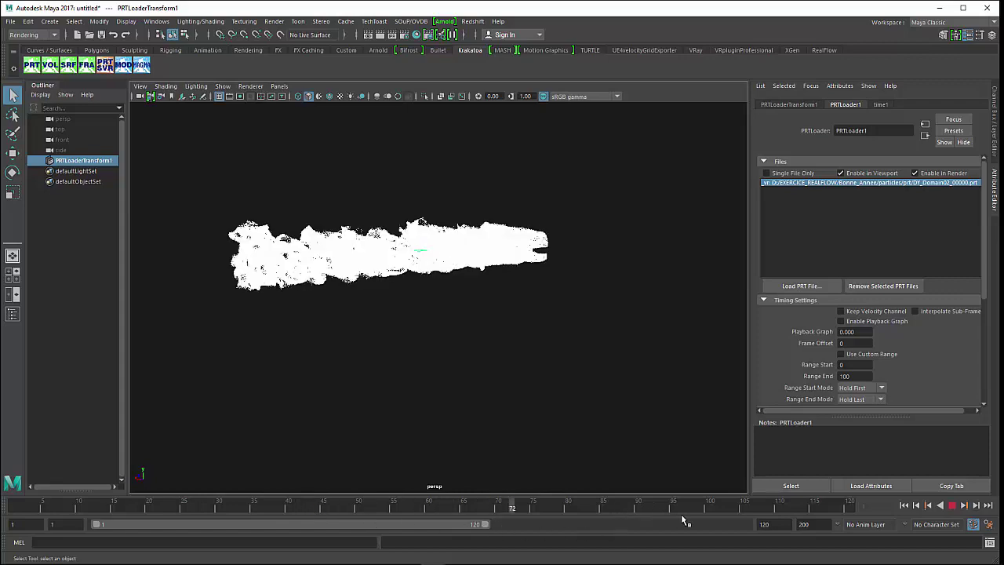
{"action": "key", "text": "alt+v"}
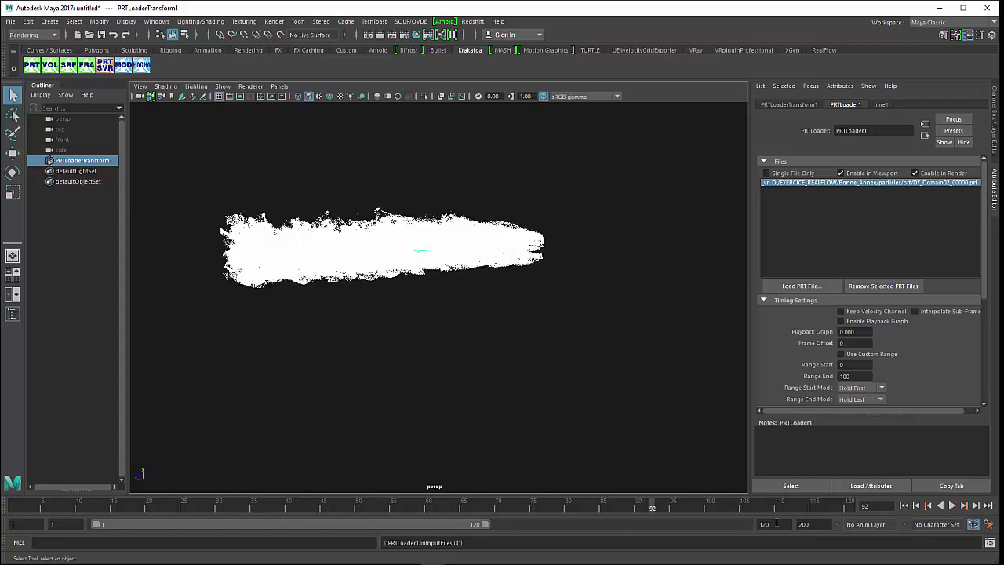
Step: Set the playback end frame to 500 and frame the particle cluster around frame 380
{"action": "double_click", "coordinate": [777, 523]}
{"action": "type", "text": "500"}
{"action": "key", "text": "Return"}
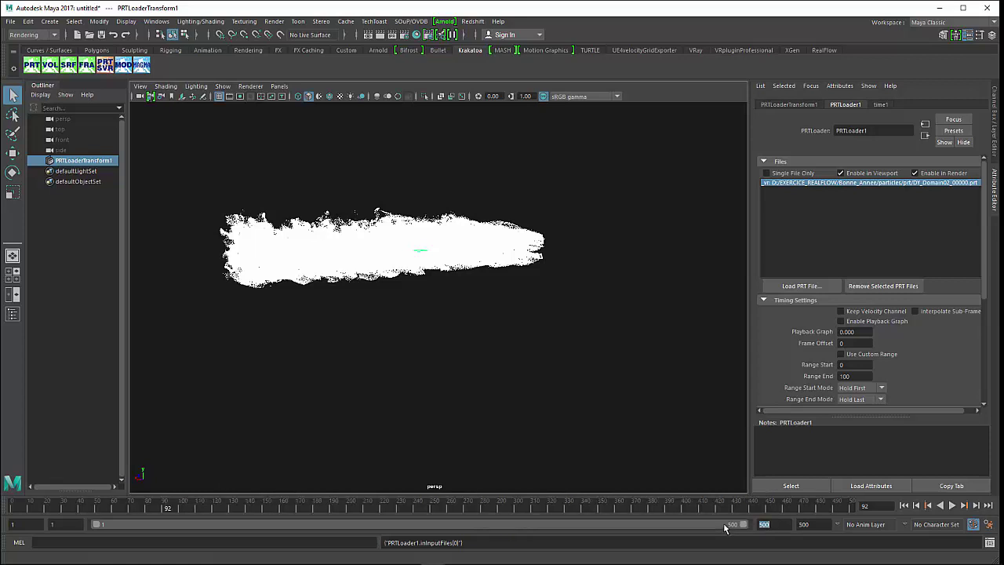
{"action": "left_click", "coordinate": [671, 508]}
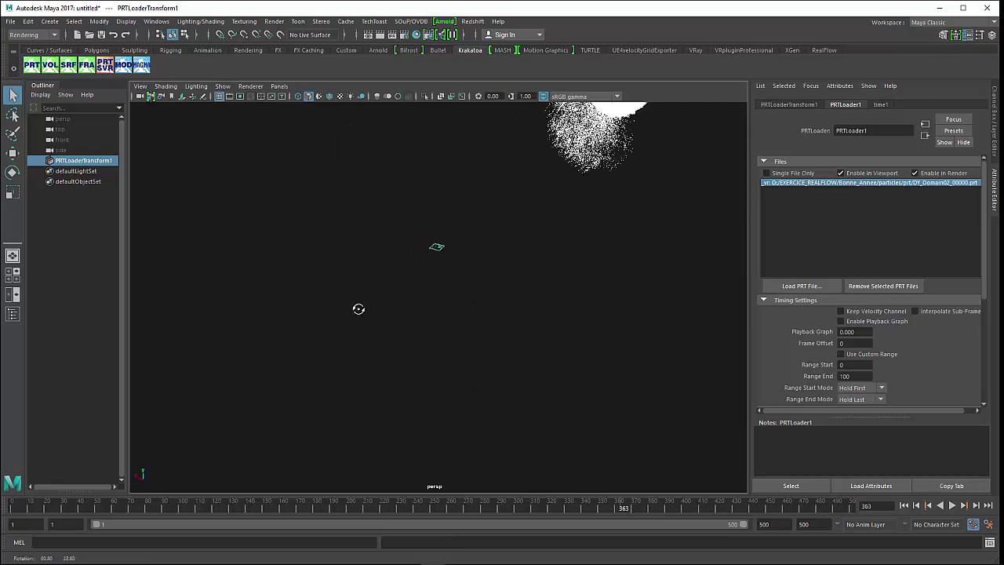
{"action": "left_click_drag", "start_coordinate": [473, 287], "coordinate": [329, 288], "text": "alt"}
{"action": "left_click_drag", "start_coordinate": [141, 345], "coordinate": [415, 329], "text": "alt"}
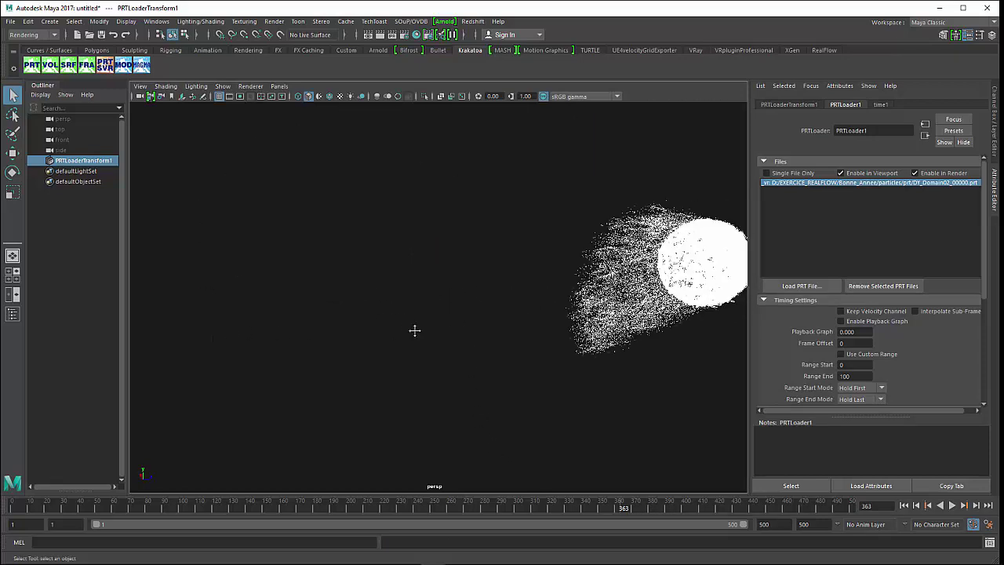
{"action": "left_click_drag", "start_coordinate": [235, 334], "coordinate": [446, 334], "text": "alt"}
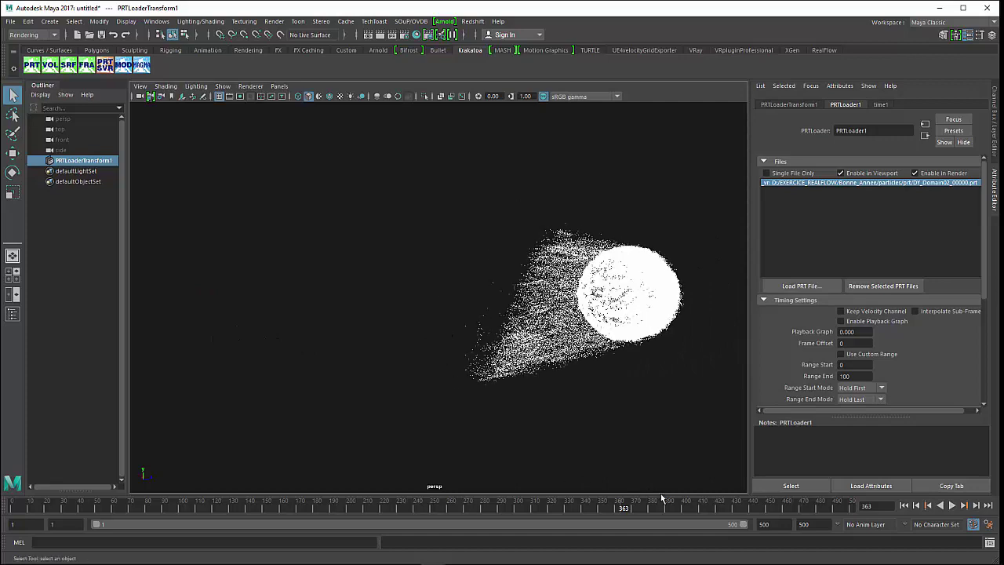
Step: Scrub through frames 363–474, then return to frame 1 and tilt the view of the text
{"action": "left_click_drag", "start_coordinate": [750, 512], "coordinate": [810, 508]}
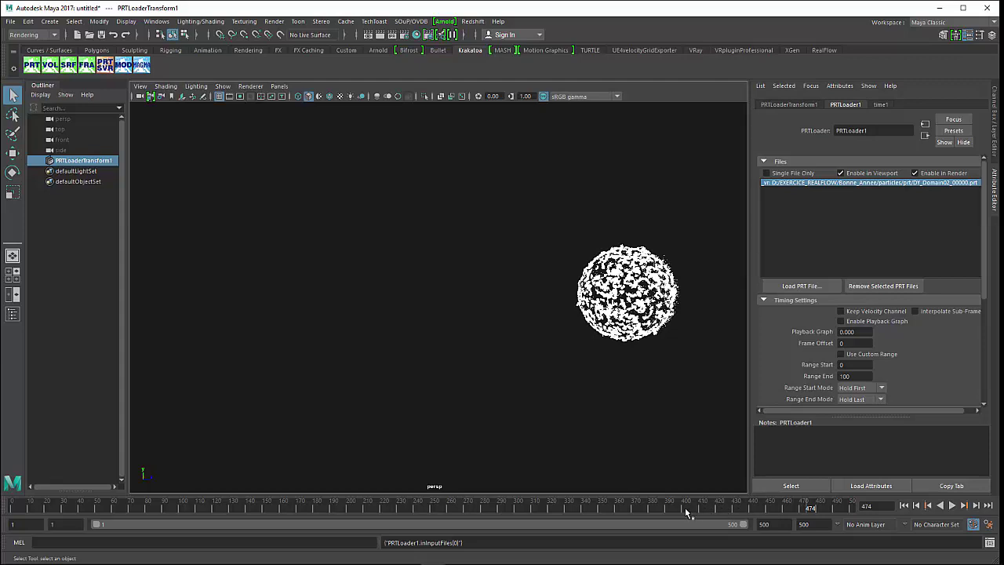
{"action": "left_click_drag", "start_coordinate": [685, 507], "coordinate": [662, 505]}
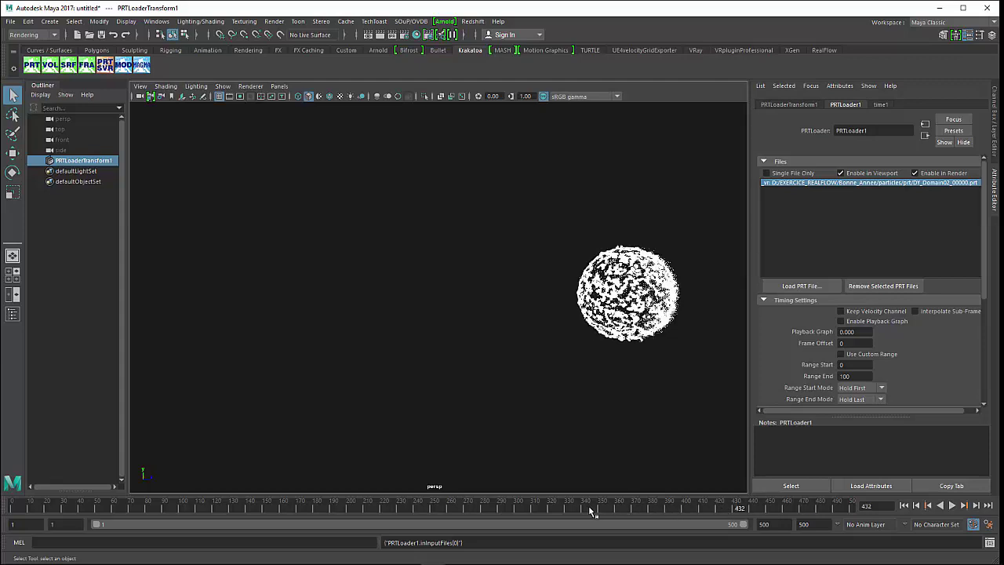
{"action": "left_click_drag", "start_coordinate": [590, 508], "coordinate": [220, 506]}
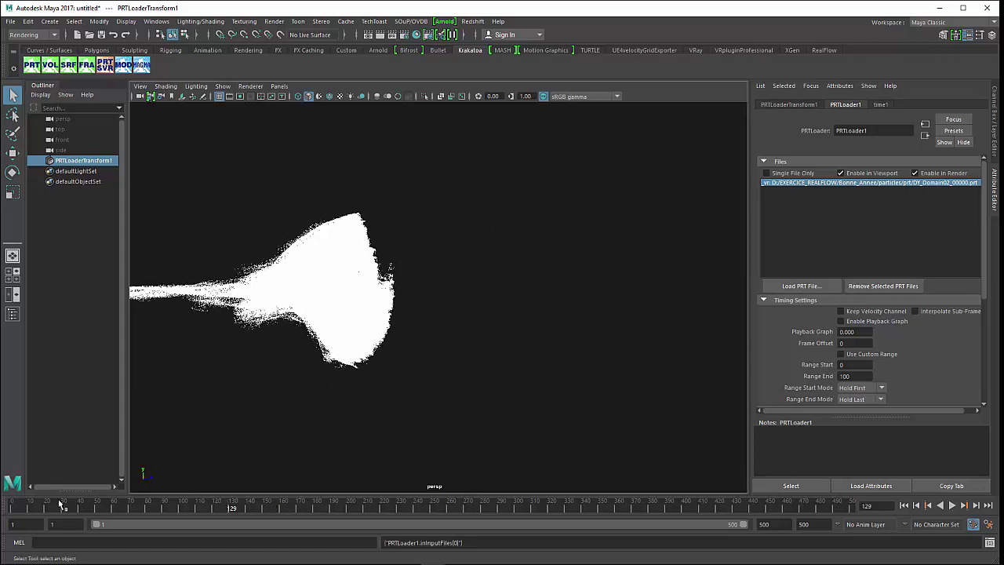
{"action": "left_click", "coordinate": [17, 508]}
{"action": "left_click", "coordinate": [11, 508]}
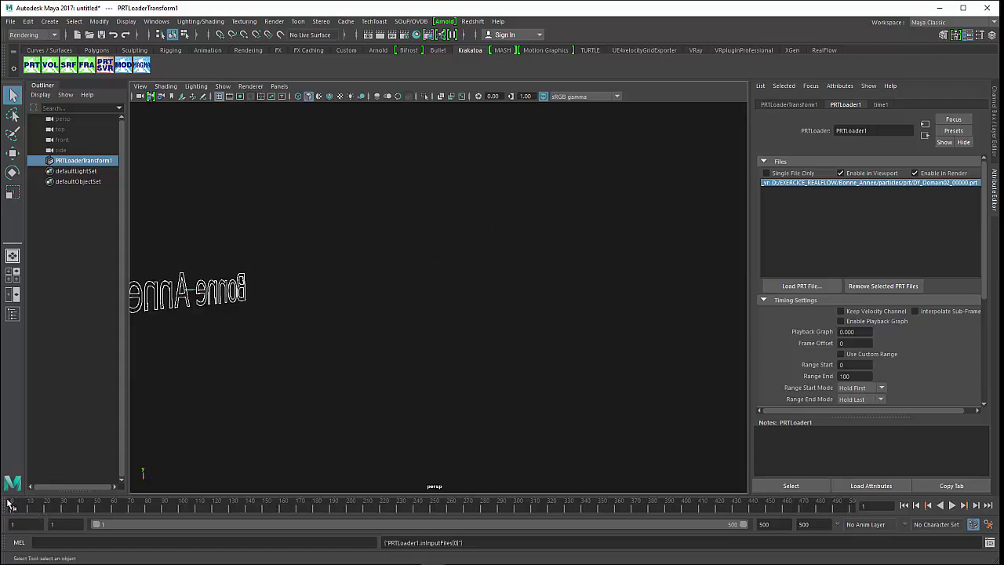
{"action": "mouse_move", "coordinate": [234, 399]}
{"action": "left_mouse_down", "text": "alt"}
{"action": "mouse_move", "coordinate": [362, 416]}
{"action": "mouse_move", "coordinate": [364, 425]}
{"action": "mouse_move", "coordinate": [402, 408]}
{"action": "left_mouse_up", "text": "alt"}
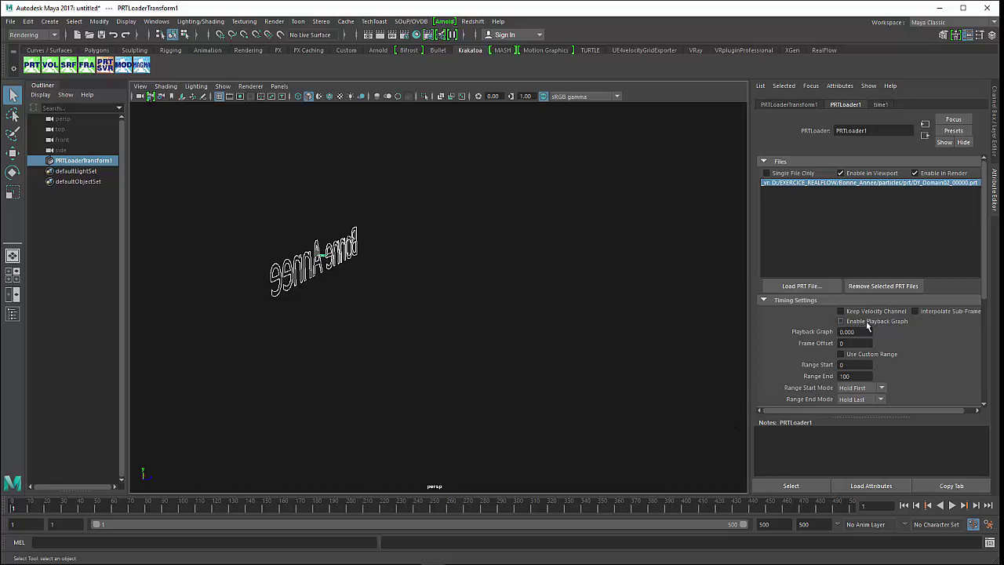
Step: Enable PRTLoader1's Playback Graph, set it to 330 and key it at frame 1
{"action": "left_click", "coordinate": [869, 322]}
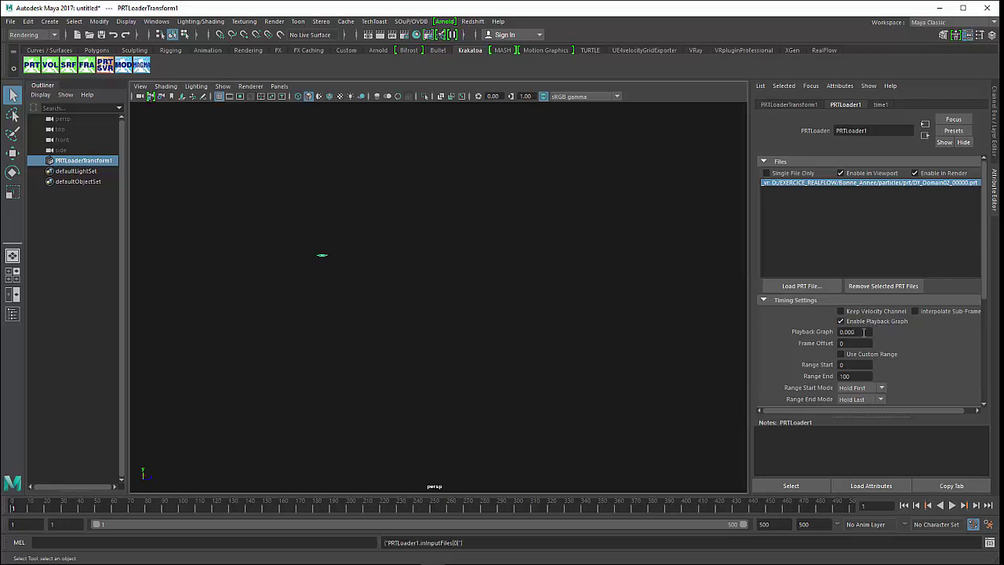
{"action": "left_click", "coordinate": [862, 332]}
{"action": "type", "text": "330"}
{"action": "key", "text": "Return"}
{"action": "right_click", "coordinate": [857, 334]}
{"action": "left_click", "coordinate": [870, 347]}
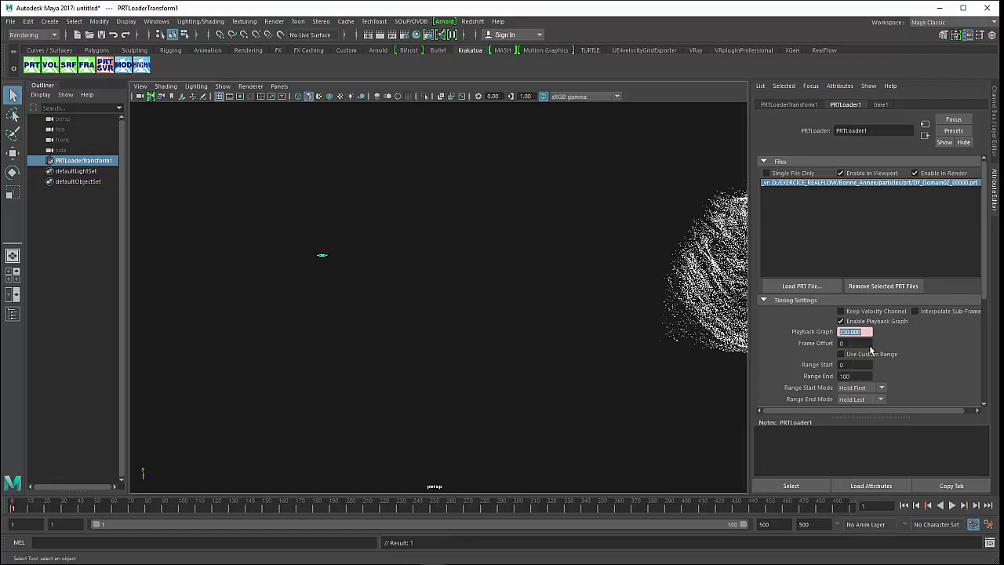
Step: Set the end frame to 330 and give Playback Graph a value of 1 at frame 330
{"action": "double_click", "coordinate": [765, 524]}
{"action": "type", "text": "330"}
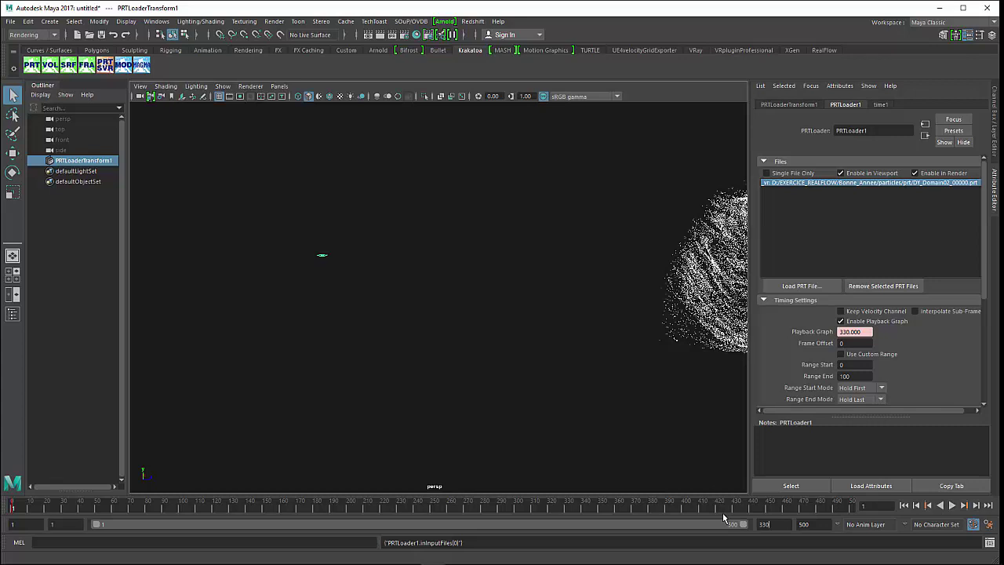
{"action": "key", "text": "Return"}
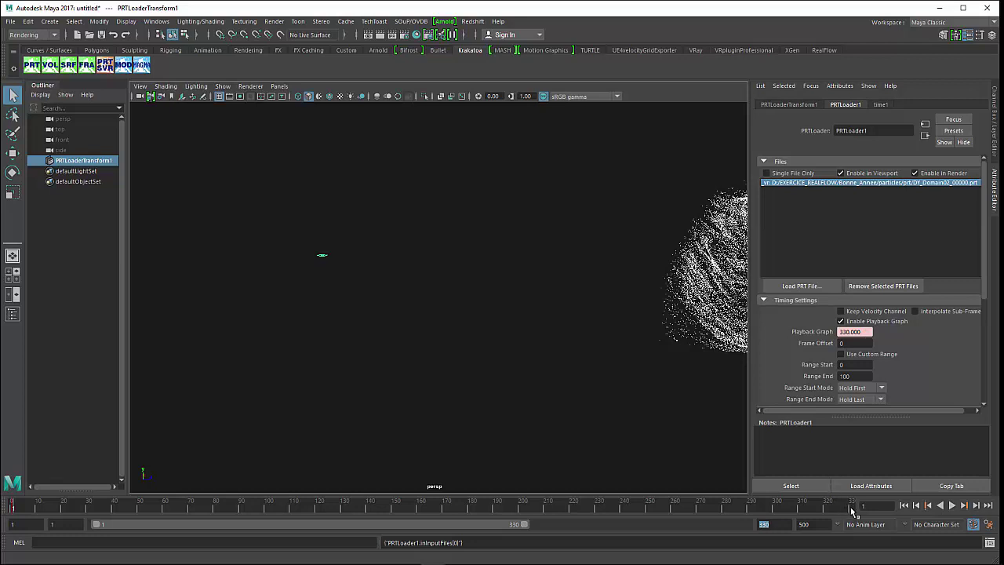
{"action": "left_click", "coordinate": [852, 506]}
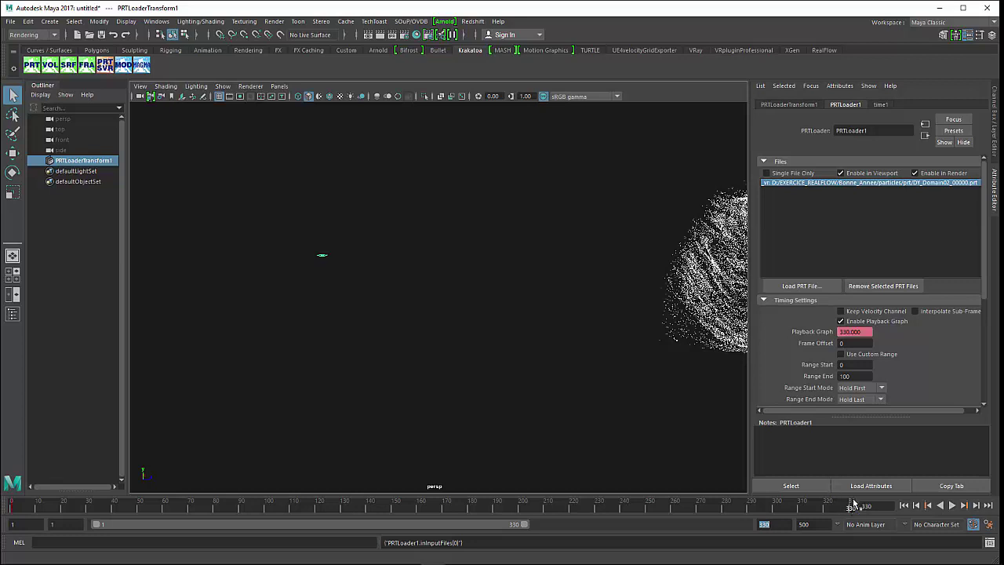
{"action": "left_click", "coordinate": [851, 331]}
{"action": "type", "text": "1"}
{"action": "key", "text": "Return"}
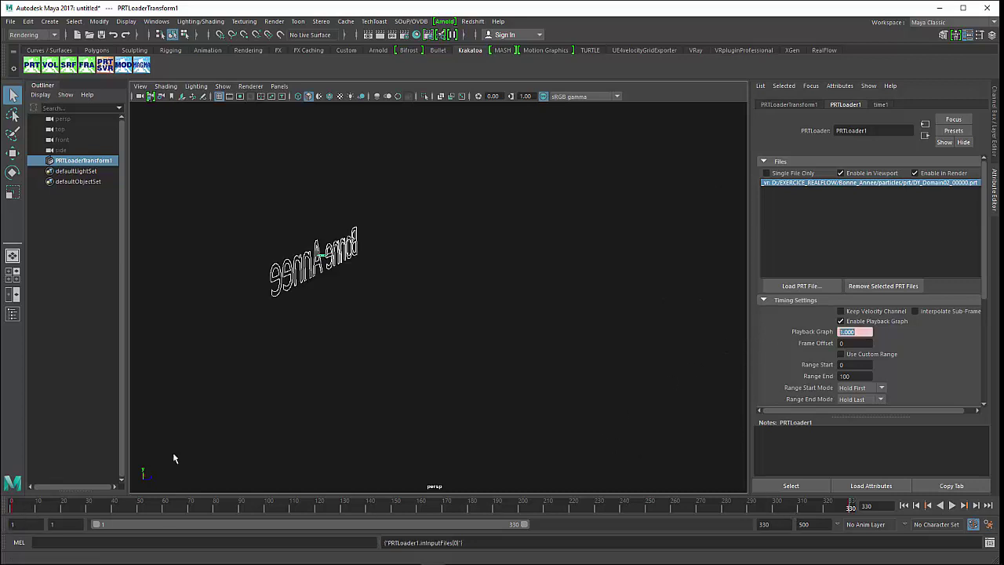
Step: Play the retimed particle sequence from frame 5, then stop back at frame 1
{"action": "mouse_move", "coordinate": [381, 321]}
{"action": "left_mouse_down", "text": "alt"}
{"action": "mouse_move", "coordinate": [283, 295]}
{"action": "mouse_move", "coordinate": [398, 324]}
{"action": "mouse_move", "coordinate": [282, 311]}
{"action": "left_mouse_up", "text": "alt"}
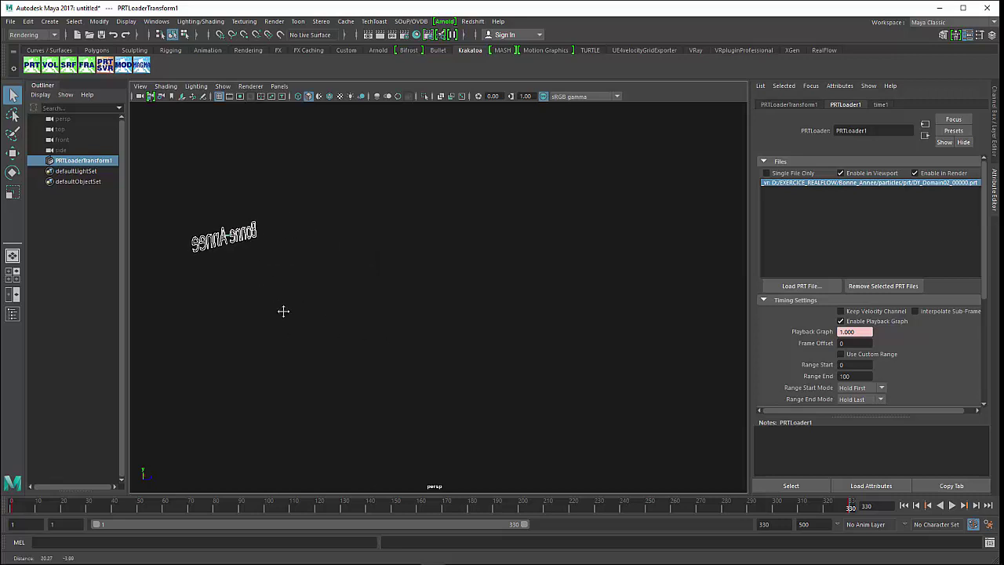
{"action": "left_click", "coordinate": [24, 508]}
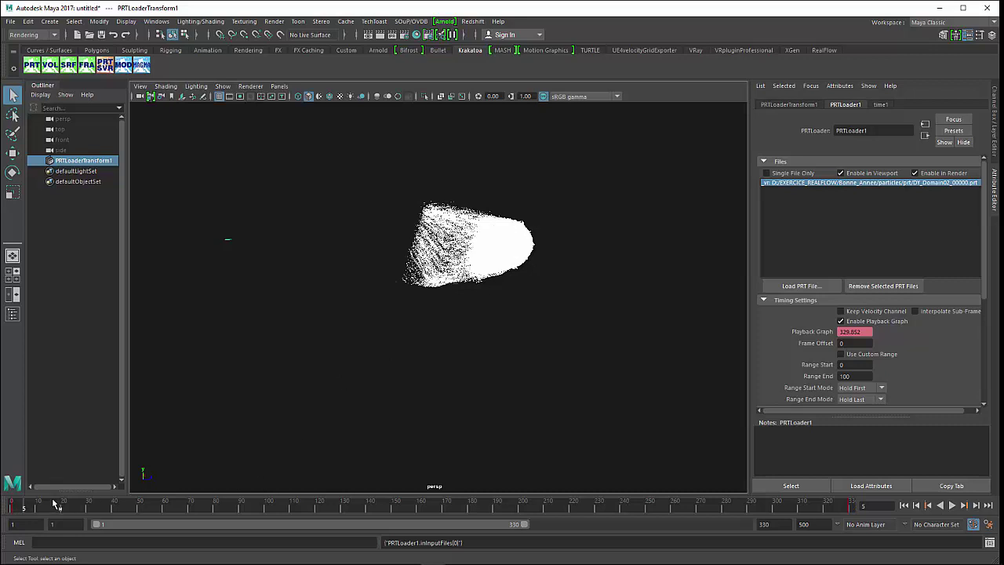
{"action": "key", "text": "alt+v"}
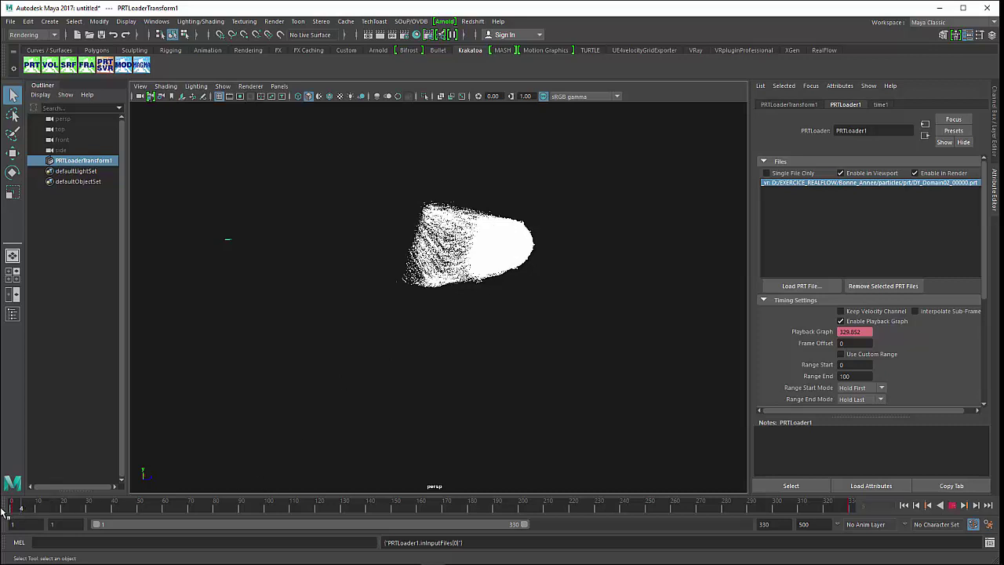
{"action": "left_click", "coordinate": [6, 510]}
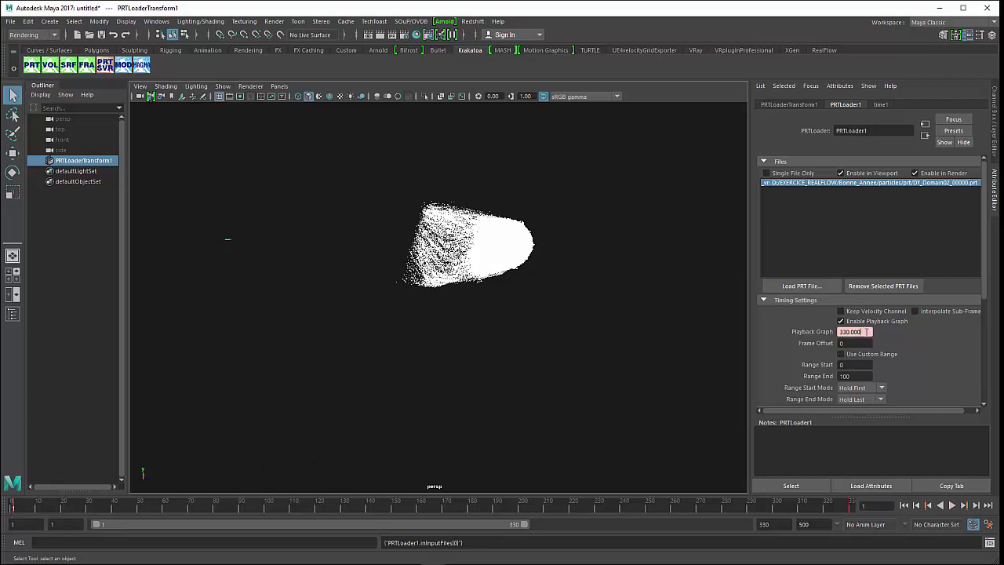
Step: Change the Playback Graph curve's first key from 330 to 450, then scrub to about frame 292
{"action": "right_click", "coordinate": [867, 332]}
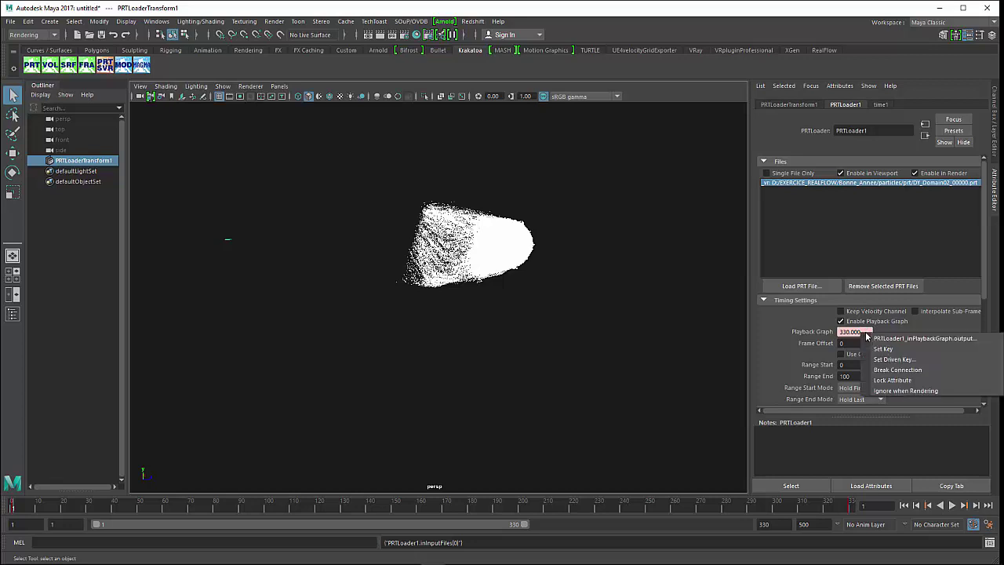
{"action": "left_click", "coordinate": [880, 338]}
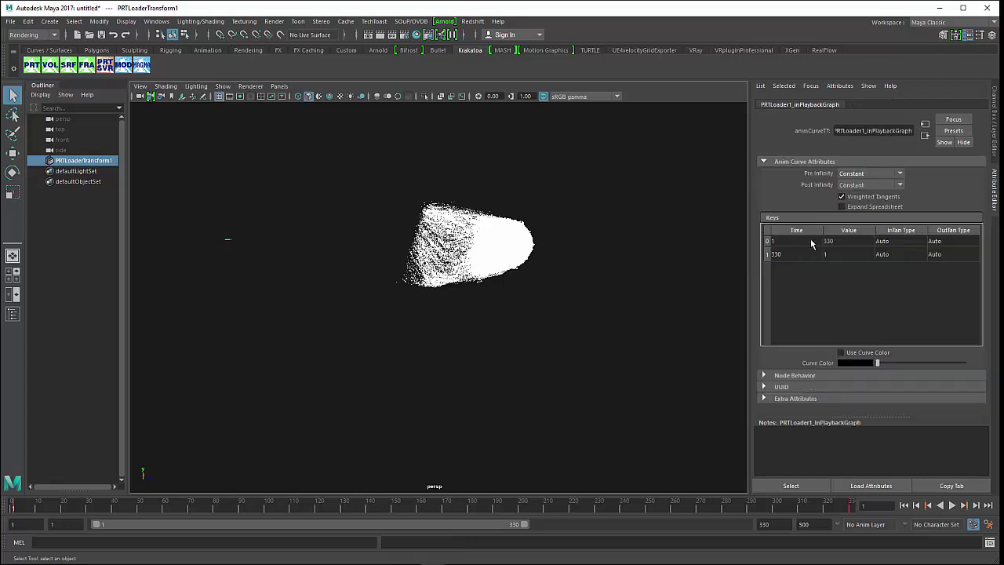
{"action": "double_click", "coordinate": [834, 243]}
{"action": "type", "text": "450"}
{"action": "key", "text": "Return"}
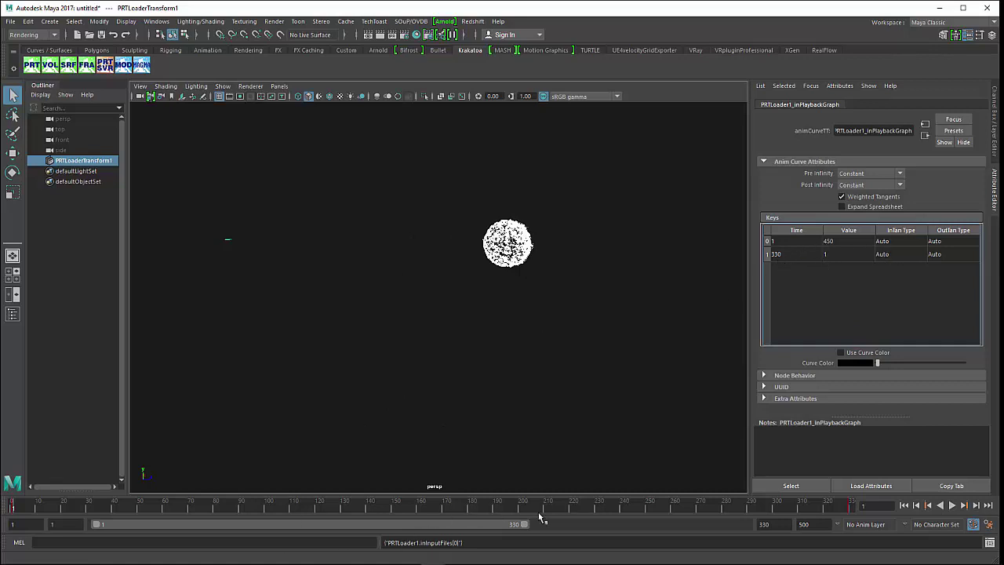
{"action": "left_click", "coordinate": [581, 511]}
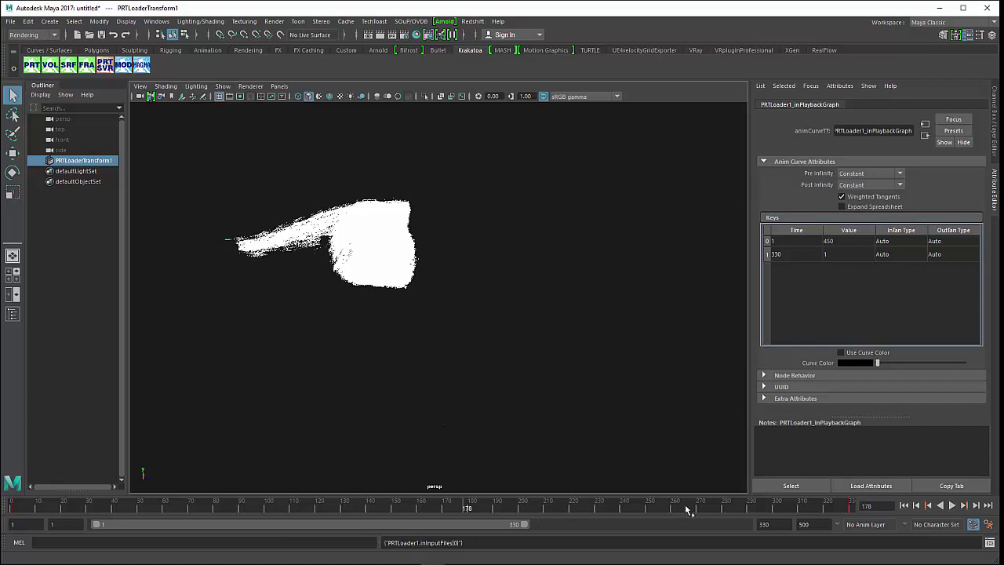
{"action": "left_click_drag", "start_coordinate": [685, 510], "coordinate": [836, 511]}
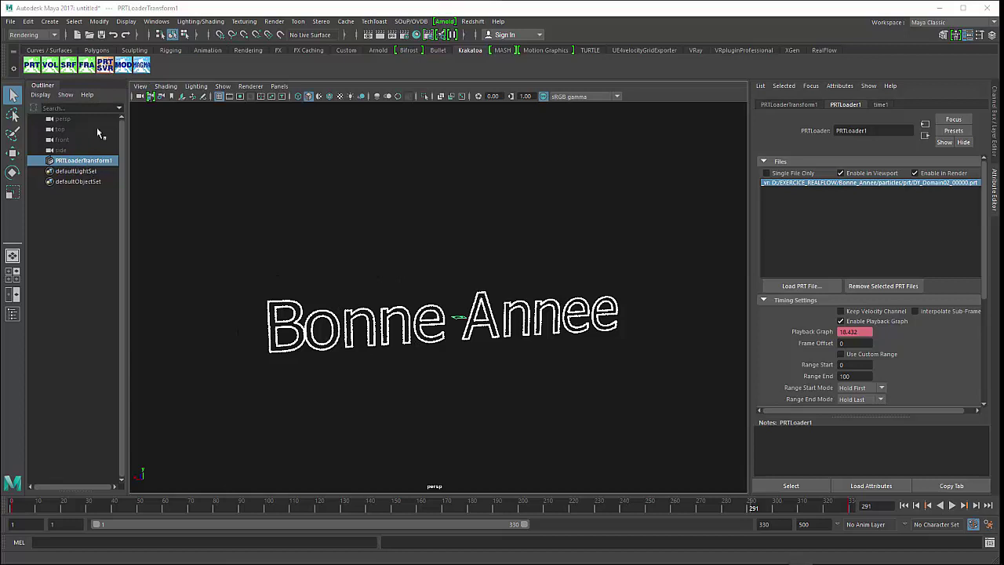
Step: Open the Krakatoa Modifier Editor, try adding Repopulate Particles, then close the editor
{"action": "left_click", "coordinate": [125, 67]}
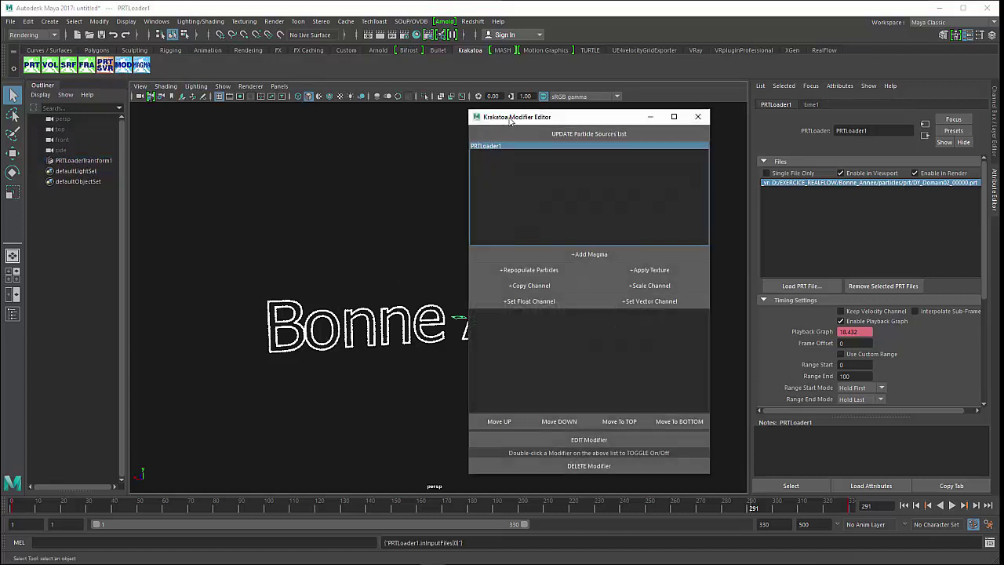
{"action": "mouse_move", "coordinate": [511, 118]}
{"action": "left_mouse_down"}
{"action": "mouse_move", "coordinate": [585, 109]}
{"action": "mouse_move", "coordinate": [584, 99]}
{"action": "left_mouse_up"}
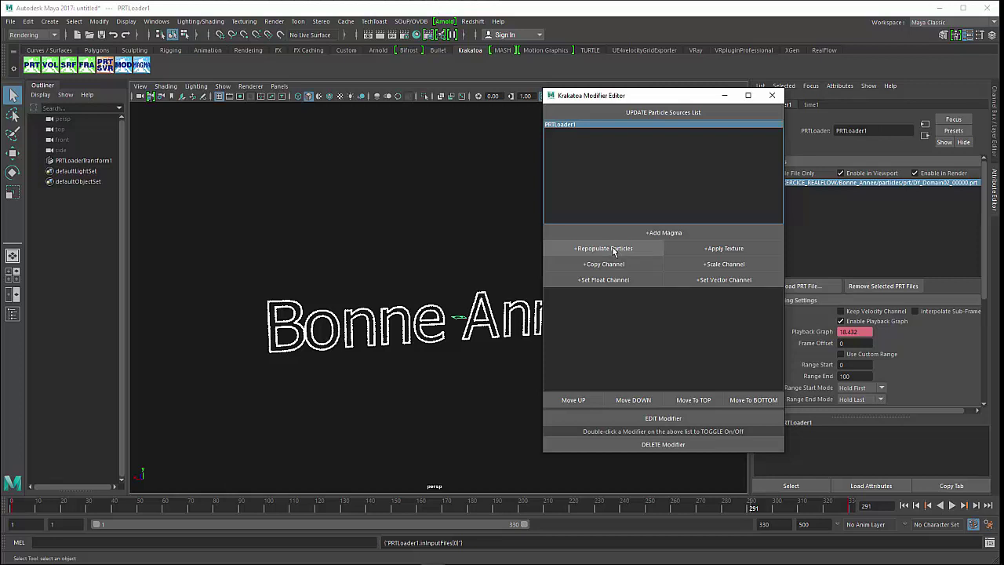
{"action": "left_click", "coordinate": [614, 251]}
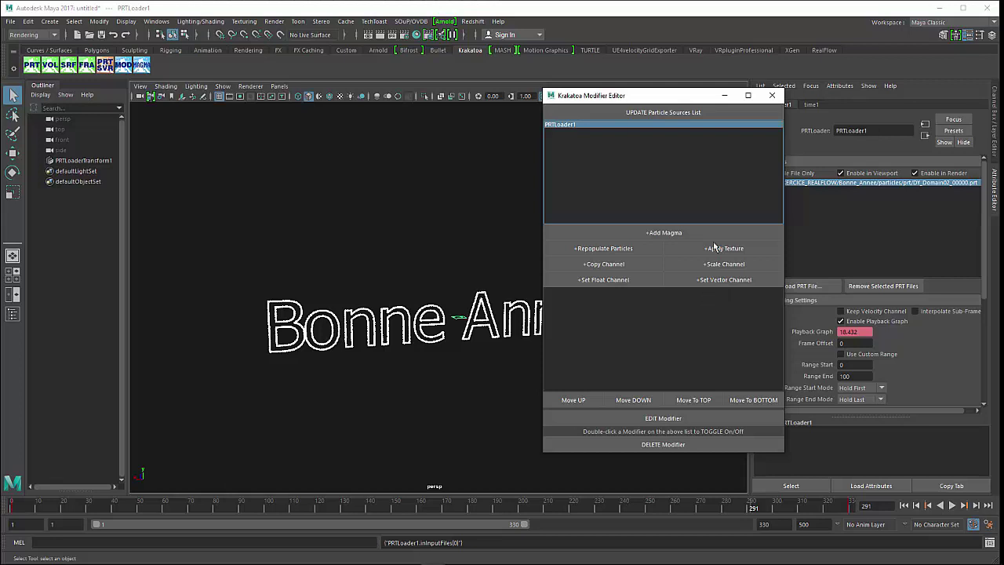
{"action": "left_click_drag", "start_coordinate": [659, 98], "coordinate": [543, 101]}
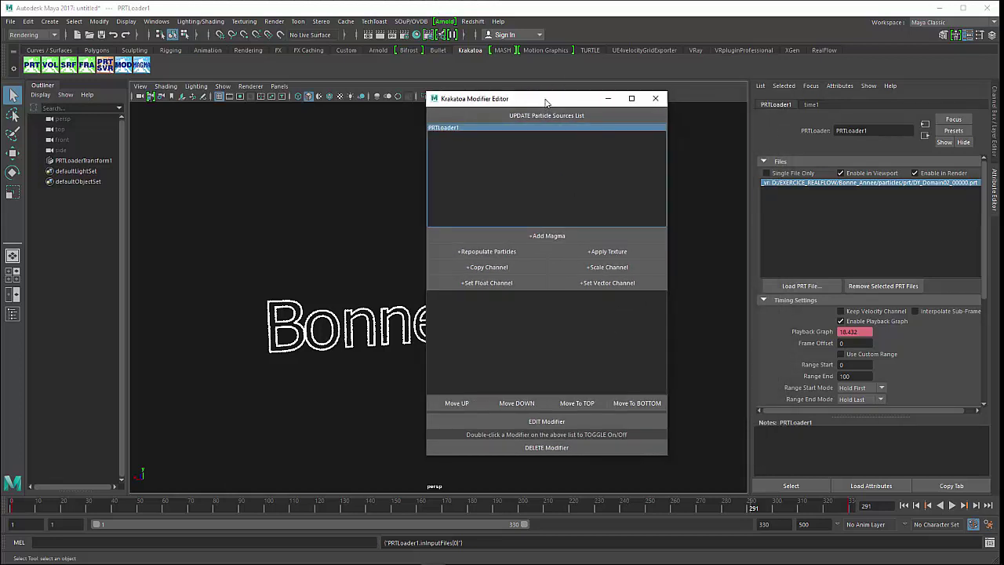
{"action": "left_click", "coordinate": [655, 102]}
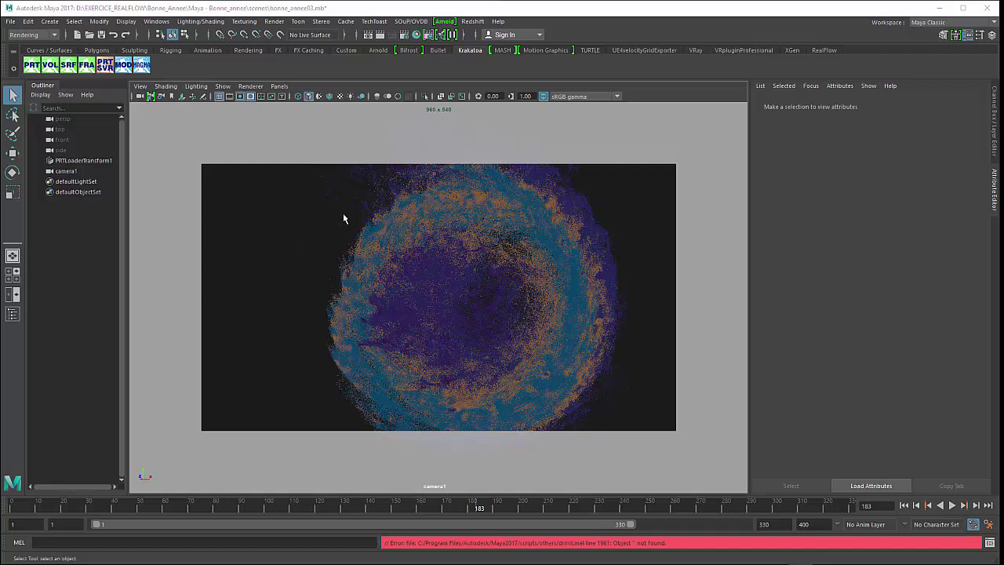
Step: Select PRTMagma2 in the Krakatoa Modifier Editor and open it in the Magma node graph editor
{"action": "left_click", "coordinate": [127, 69]}
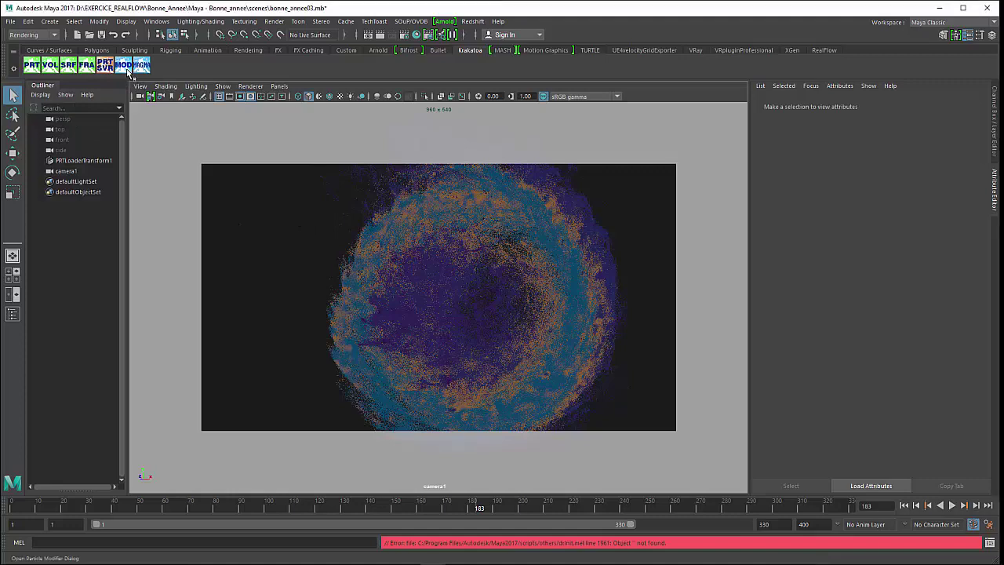
{"action": "left_click_drag", "start_coordinate": [484, 100], "coordinate": [628, 117]}
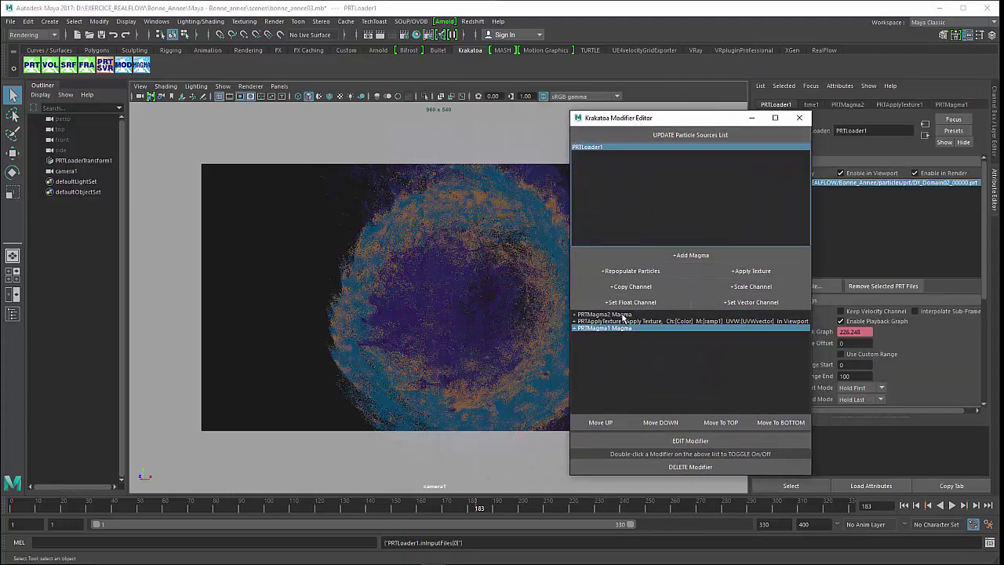
{"action": "left_click", "coordinate": [623, 314]}
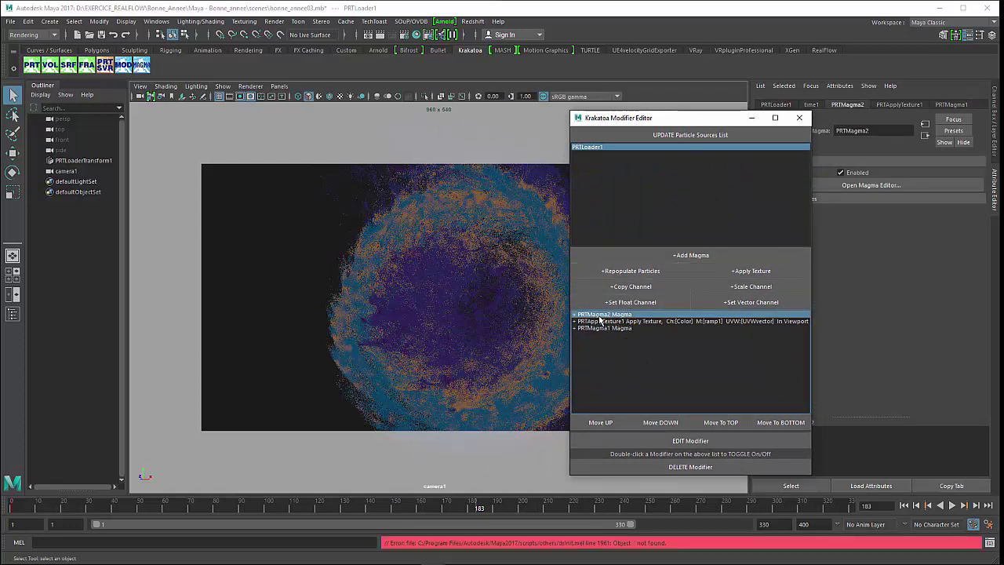
{"action": "left_click", "coordinate": [624, 440]}
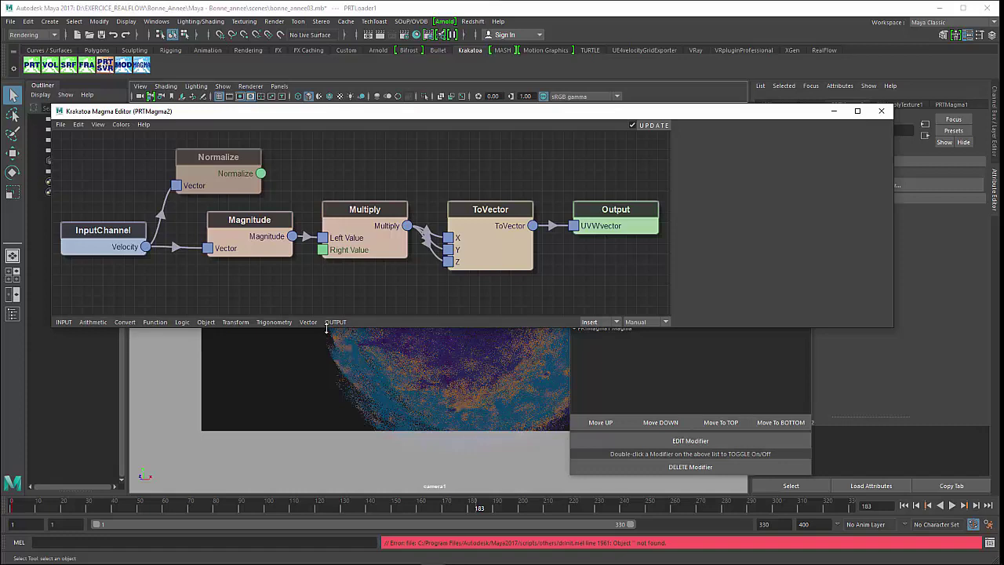
Step: Enlarge the Magma Editor and reposition the Normalize, Output and InputChannel nodes, keeping Output on UVWvector
{"action": "left_click_drag", "start_coordinate": [325, 327], "coordinate": [325, 426]}
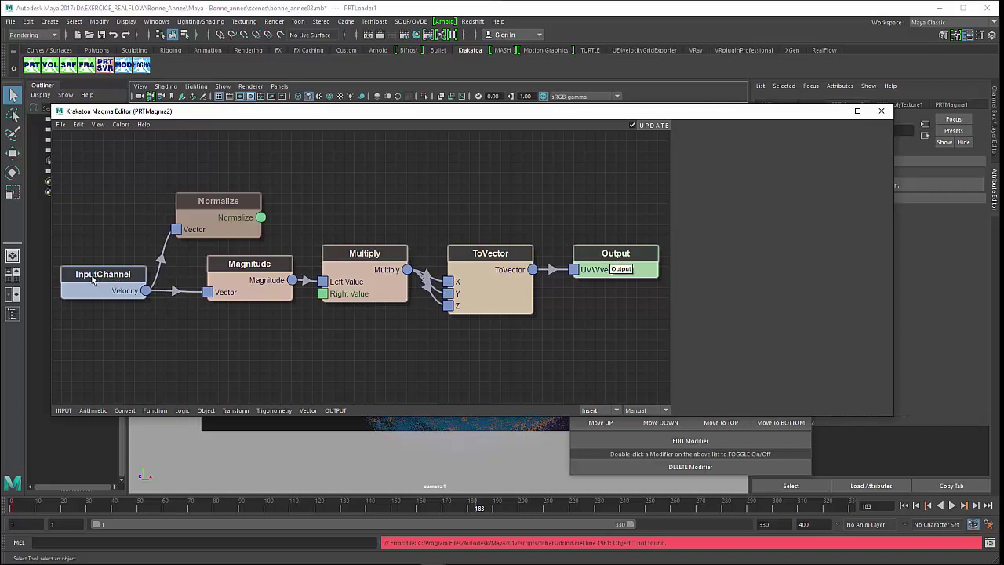
{"action": "left_click_drag", "start_coordinate": [206, 204], "coordinate": [256, 200]}
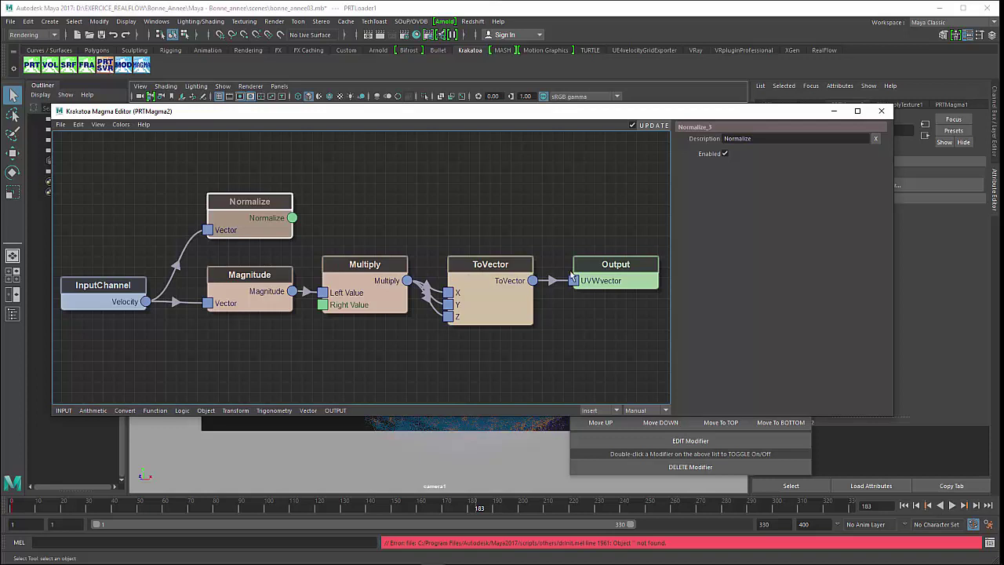
{"action": "left_click_drag", "start_coordinate": [620, 269], "coordinate": [632, 269]}
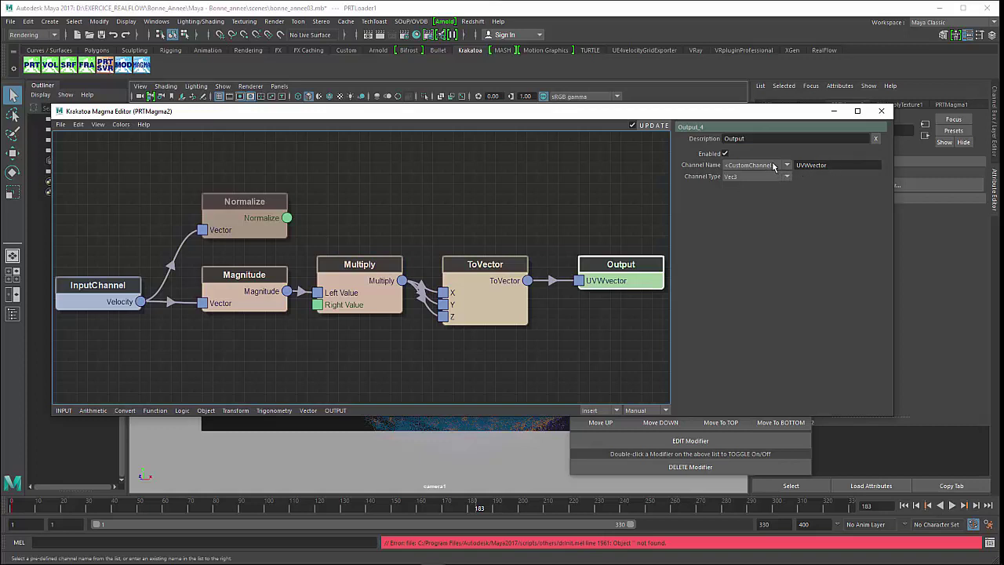
{"action": "left_click", "coordinate": [773, 166]}
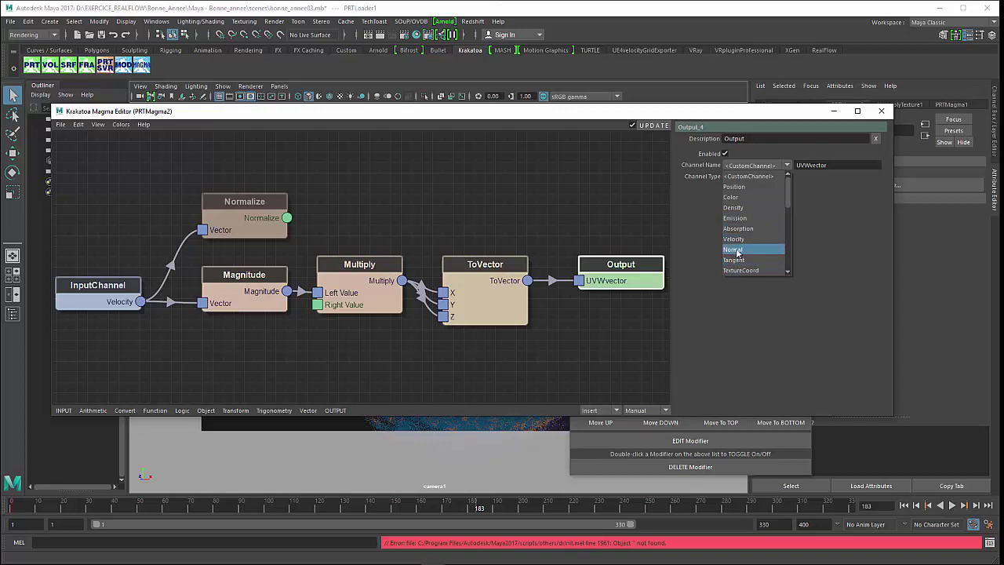
{"action": "left_click", "coordinate": [690, 206]}
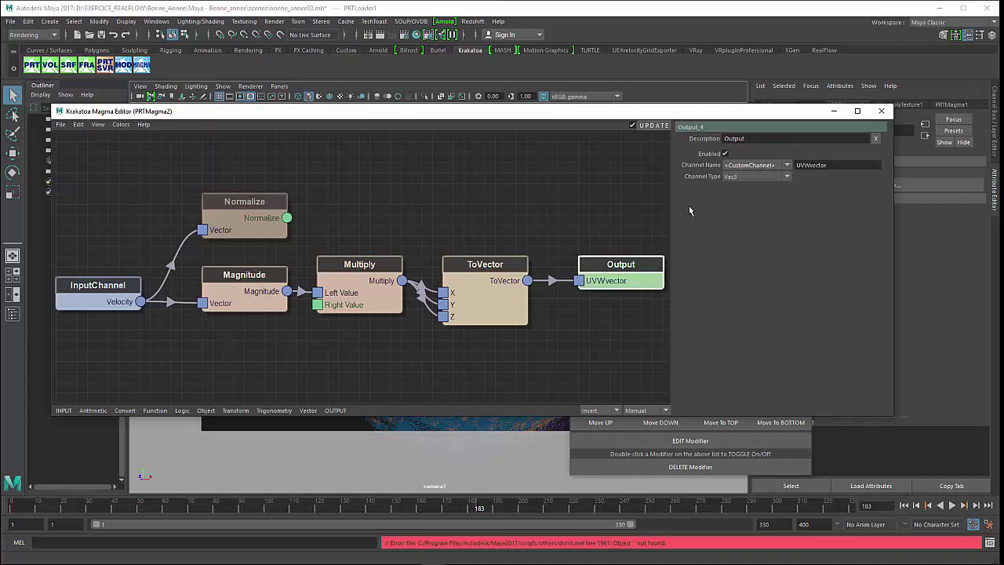
{"action": "left_click_drag", "start_coordinate": [89, 282], "coordinate": [100, 250]}
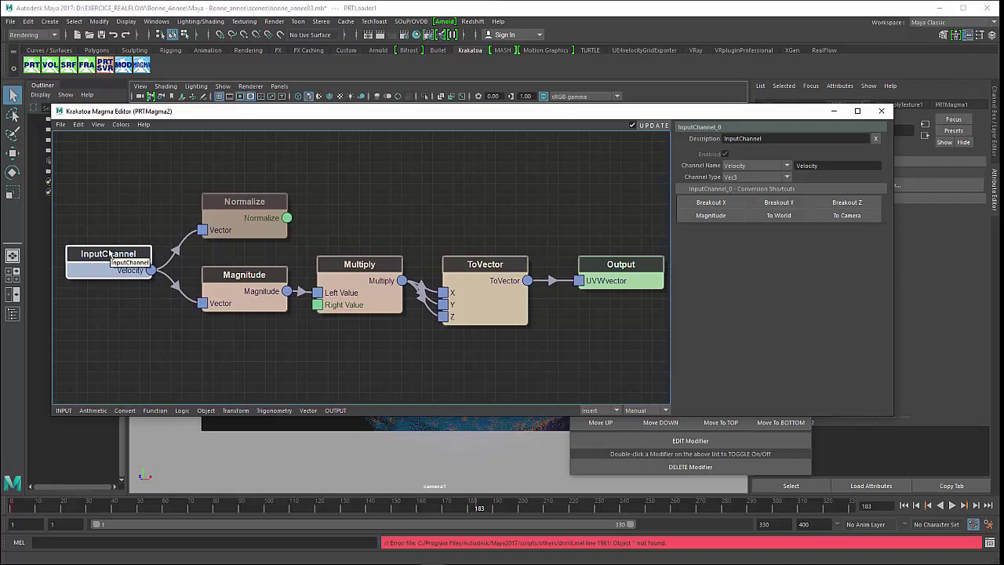
Step: Delete the Normalize node from the PRTMagma2 graph
{"action": "left_click", "coordinate": [63, 410]}
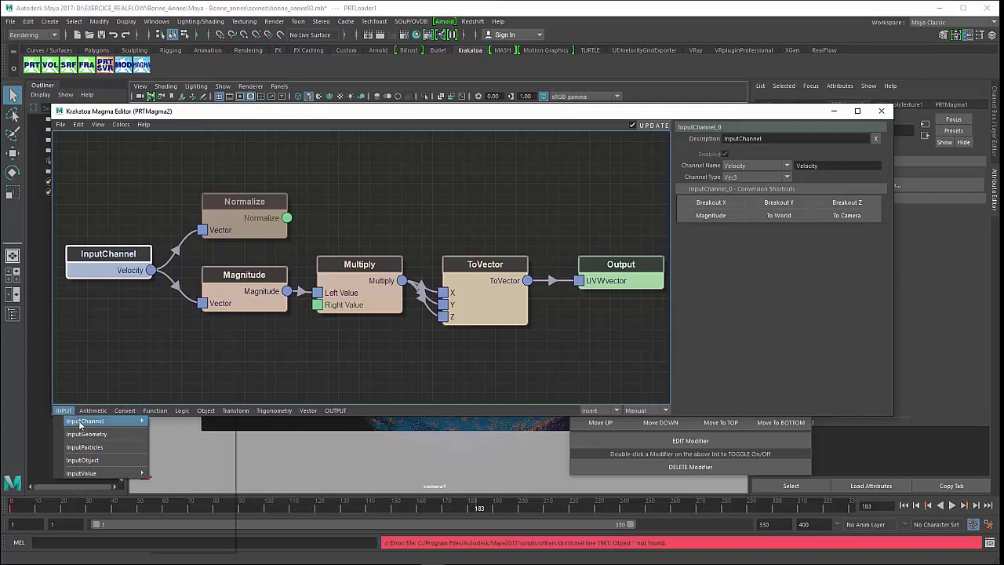
{"action": "mouse_move", "coordinate": [85, 421]}
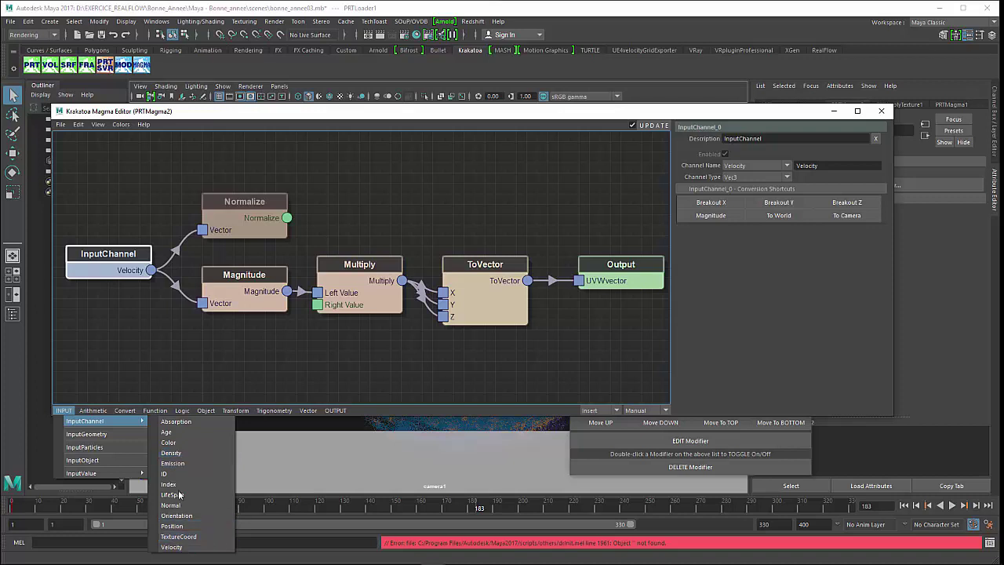
{"action": "left_click", "coordinate": [112, 337]}
{"action": "left_click", "coordinate": [103, 256]}
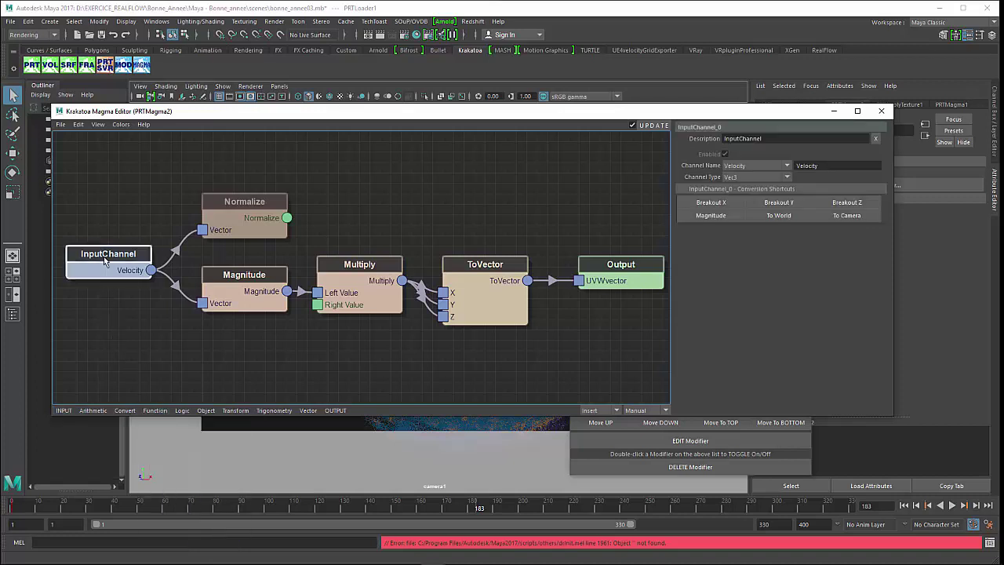
{"action": "left_click", "coordinate": [240, 206]}
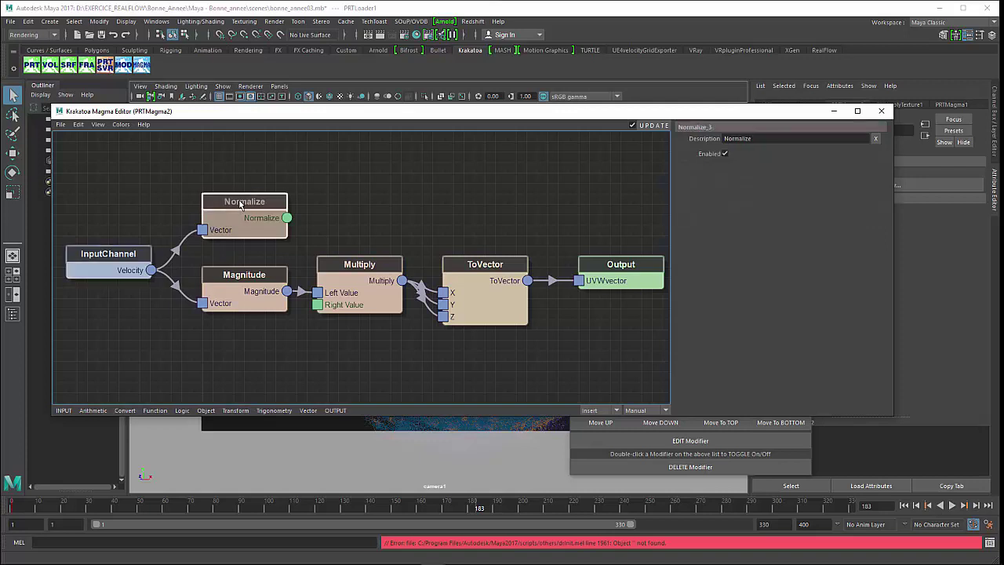
{"action": "key", "text": "Delete"}
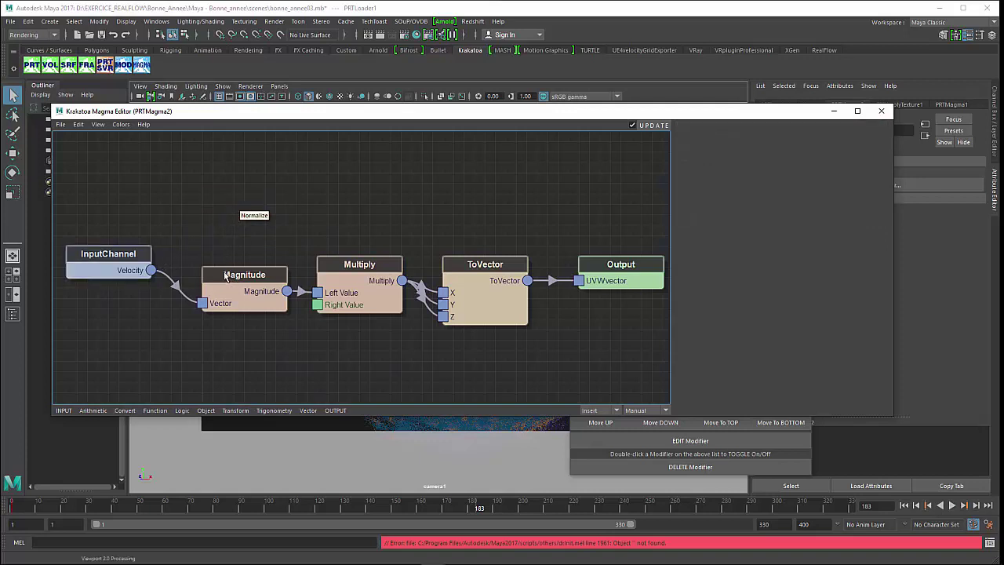
Step: Line up the Magnitude, InputChannel and Multiply nodes in one row
{"action": "left_click_drag", "start_coordinate": [233, 306], "coordinate": [224, 274]}
{"action": "left_click_drag", "start_coordinate": [114, 262], "coordinate": [115, 253]}
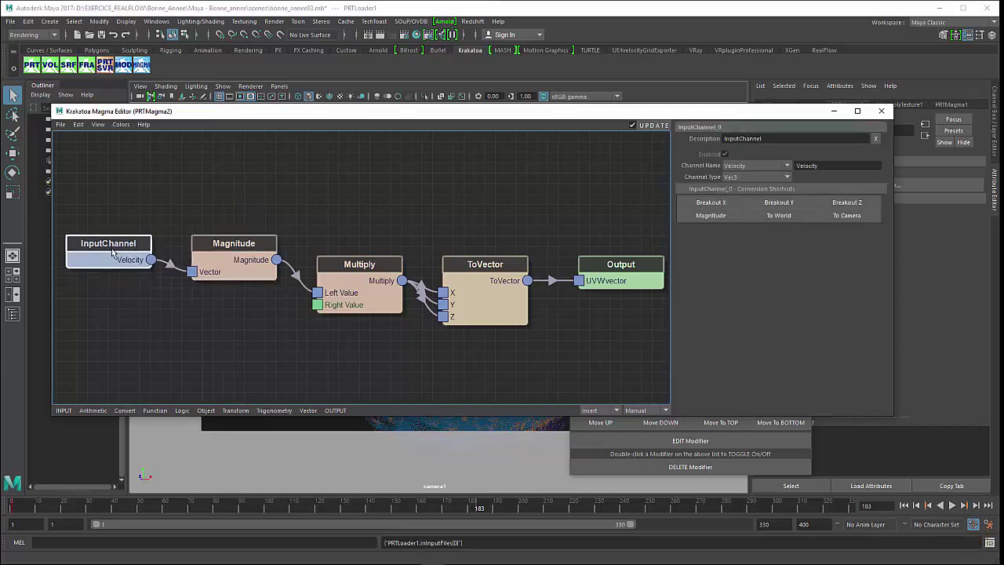
{"action": "left_click_drag", "start_coordinate": [339, 270], "coordinate": [328, 248]}
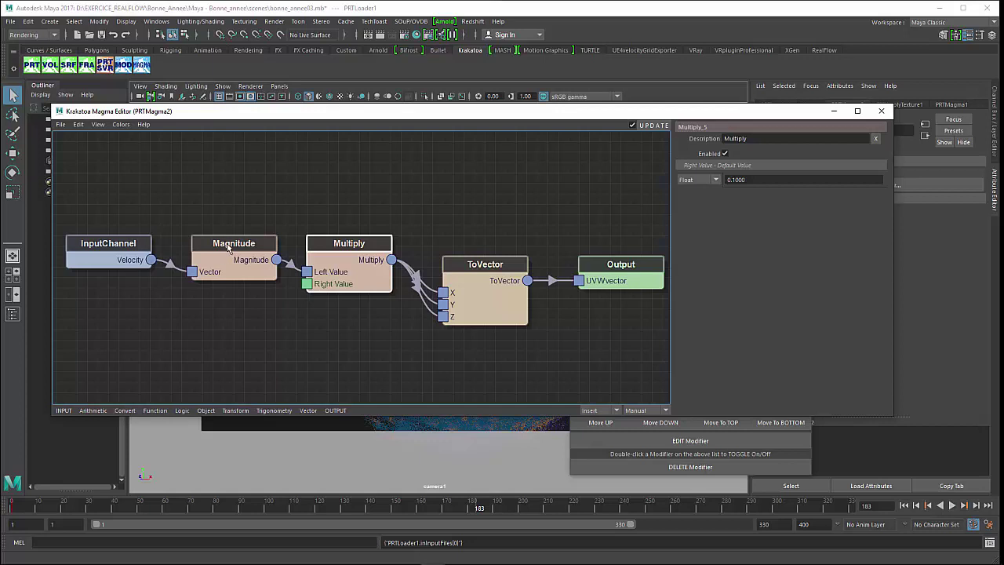
Step: Align the Magnitude and Multiply nodes in the Velocity chain row
{"action": "left_click_drag", "start_coordinate": [228, 246], "coordinate": [221, 241]}
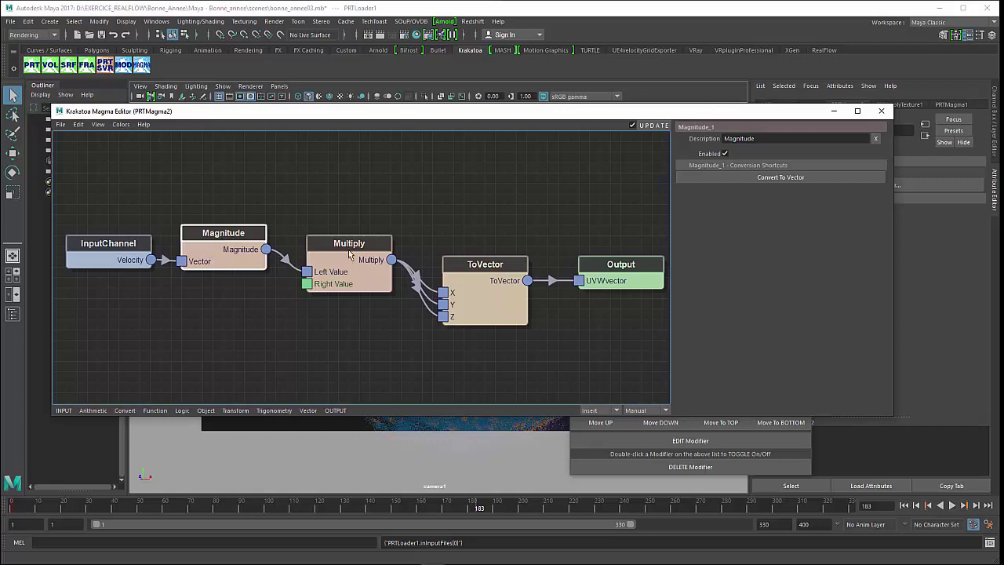
{"action": "left_click", "coordinate": [339, 246]}
{"action": "left_click_drag", "start_coordinate": [339, 246], "coordinate": [338, 235]}
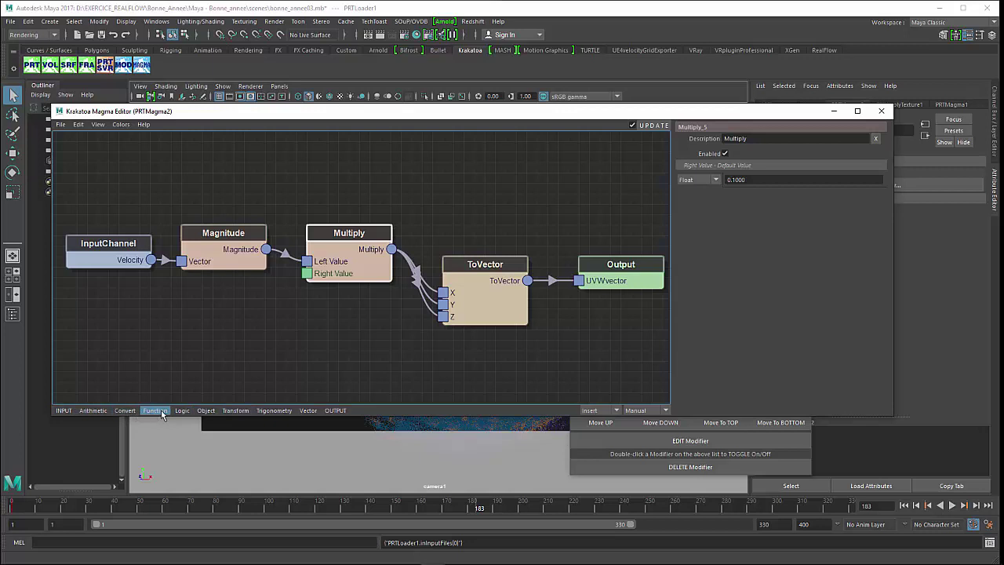
{"action": "left_click", "coordinate": [308, 410]}
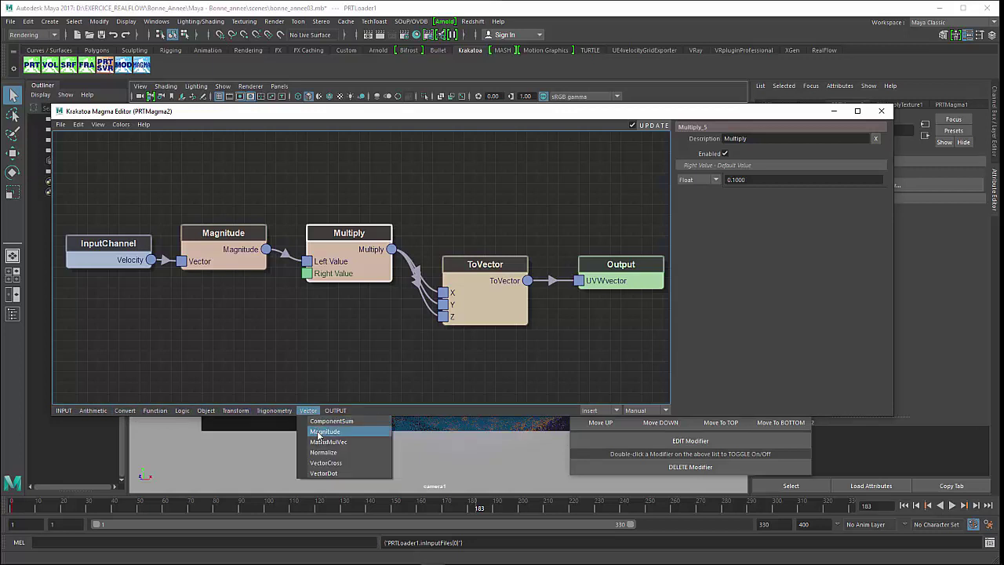
{"action": "left_click", "coordinate": [317, 433]}
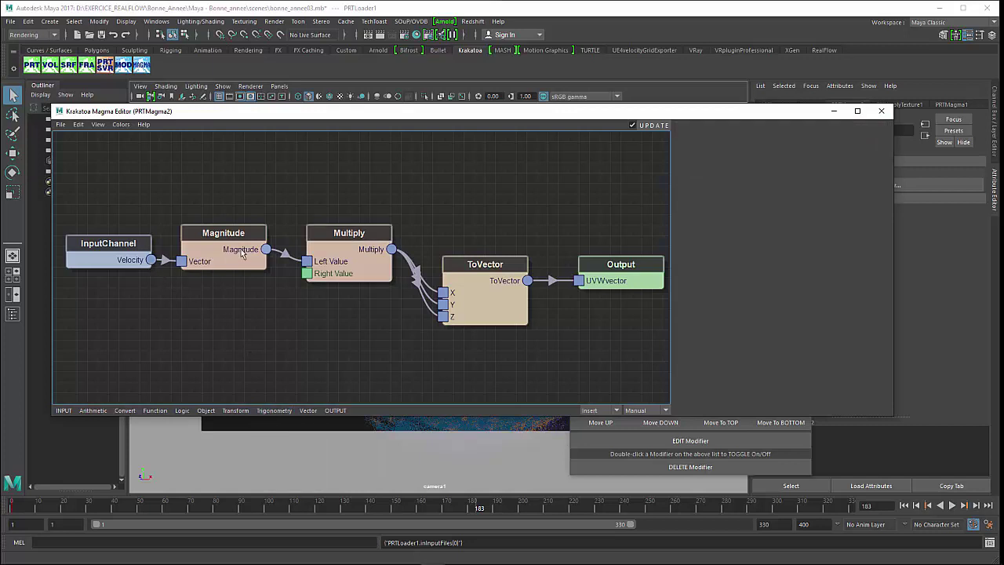
{"action": "left_click_drag", "start_coordinate": [347, 236], "coordinate": [348, 227]}
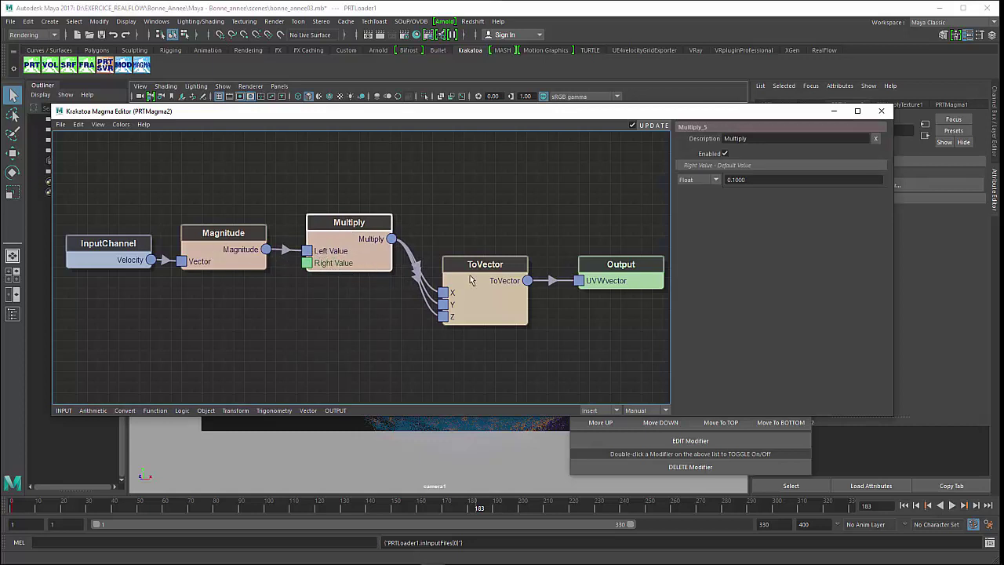
Step: Raise the ToVector and Output nodes into the row and move the Magma Editor window up
{"action": "left_click_drag", "start_coordinate": [470, 280], "coordinate": [471, 229]}
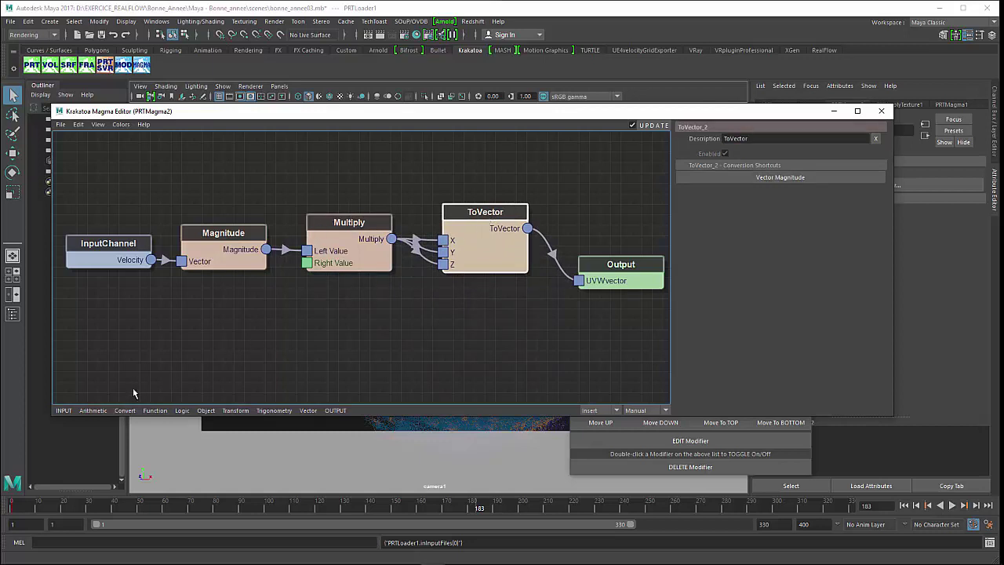
{"action": "left_click", "coordinate": [125, 411]}
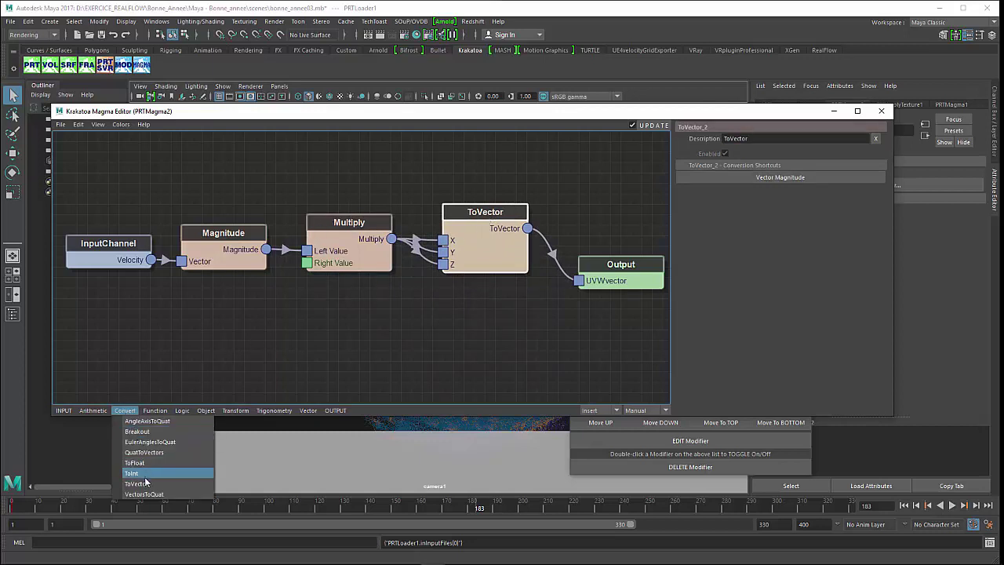
{"action": "key", "text": "Escape"}
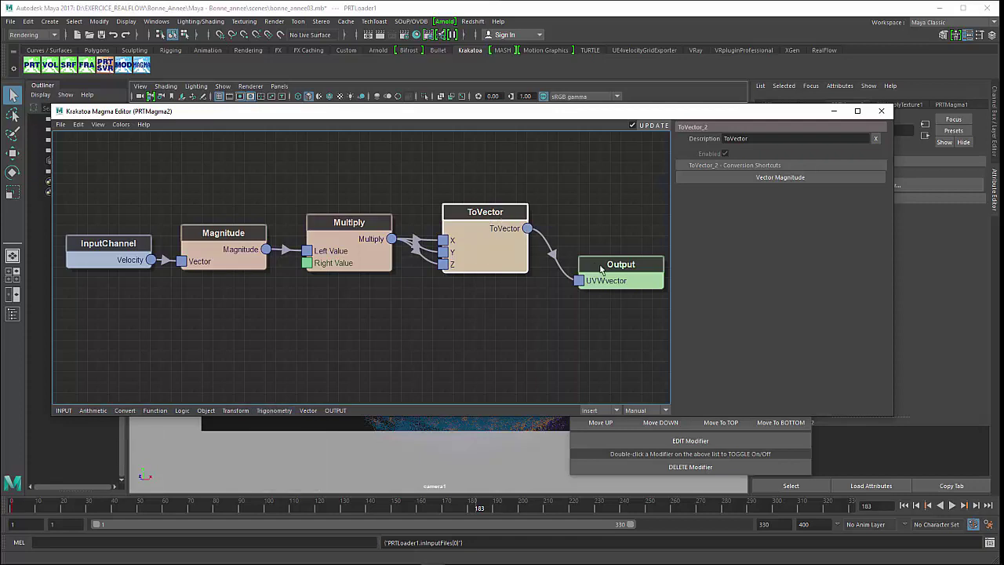
{"action": "left_click_drag", "start_coordinate": [602, 270], "coordinate": [591, 228]}
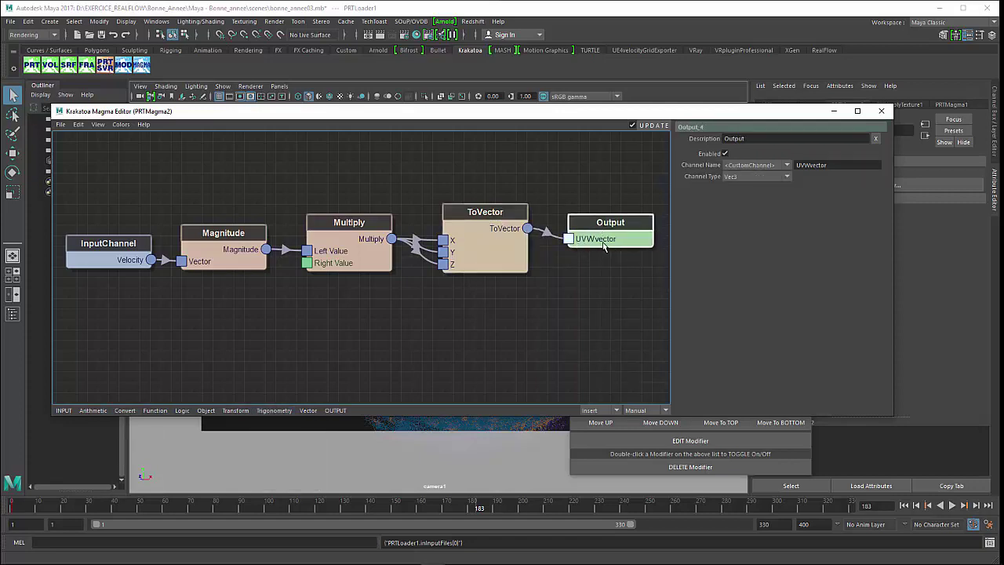
{"action": "mouse_move", "coordinate": [513, 114]}
{"action": "left_mouse_down"}
{"action": "mouse_move", "coordinate": [523, 62]}
{"action": "mouse_move", "coordinate": [534, 478]}
{"action": "left_mouse_up"}
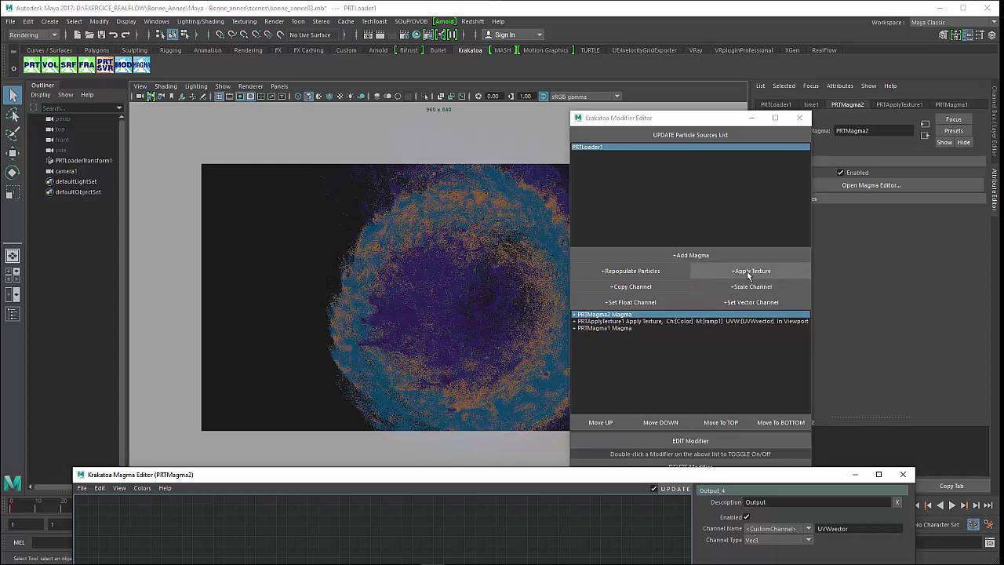
Step: Select PRTApplyTexture1 and confirm its UVW Selection stays <CustomChannel> with UVWvector
{"action": "left_click", "coordinate": [663, 321]}
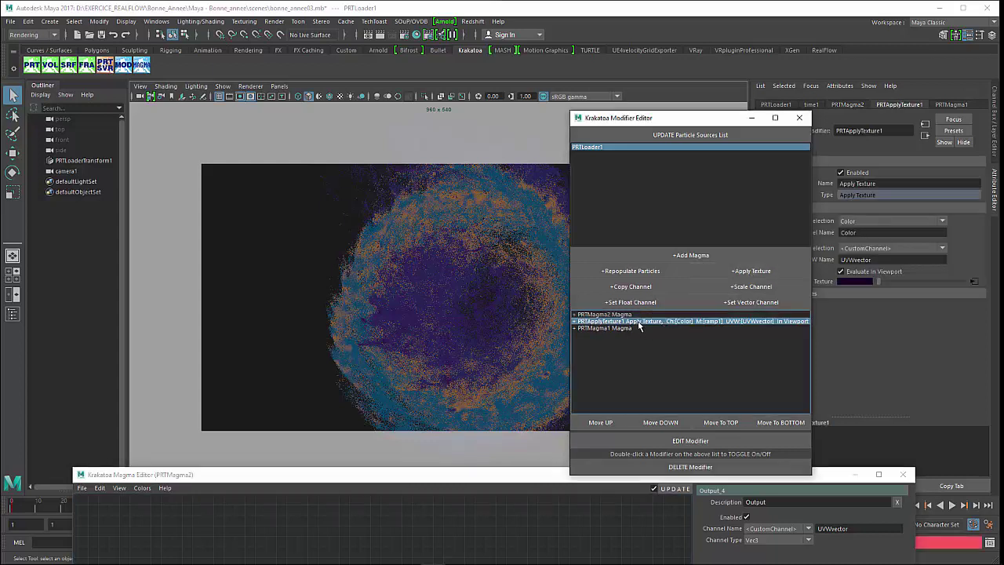
{"action": "left_click_drag", "start_coordinate": [639, 119], "coordinate": [556, 108]}
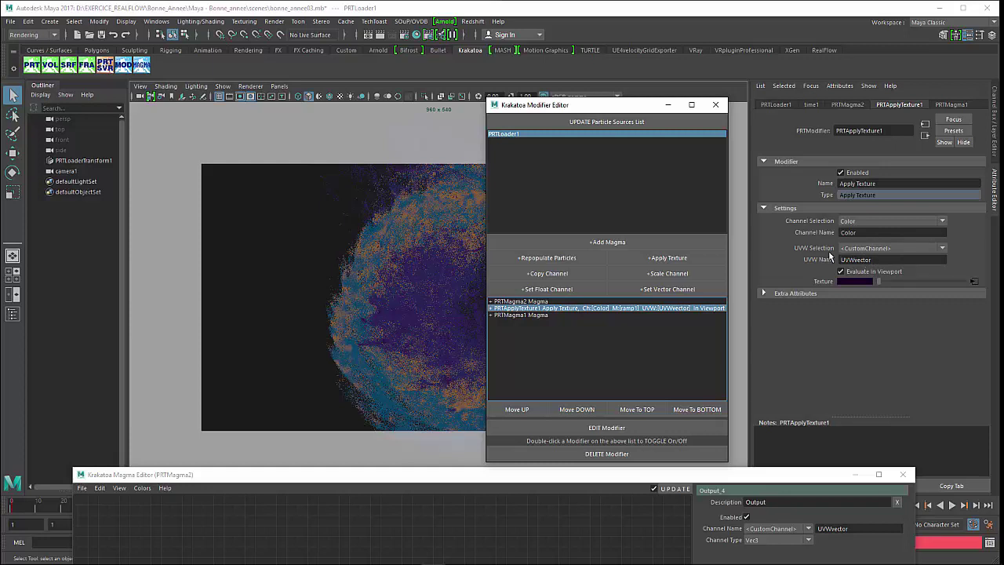
{"action": "left_click", "coordinate": [860, 249]}
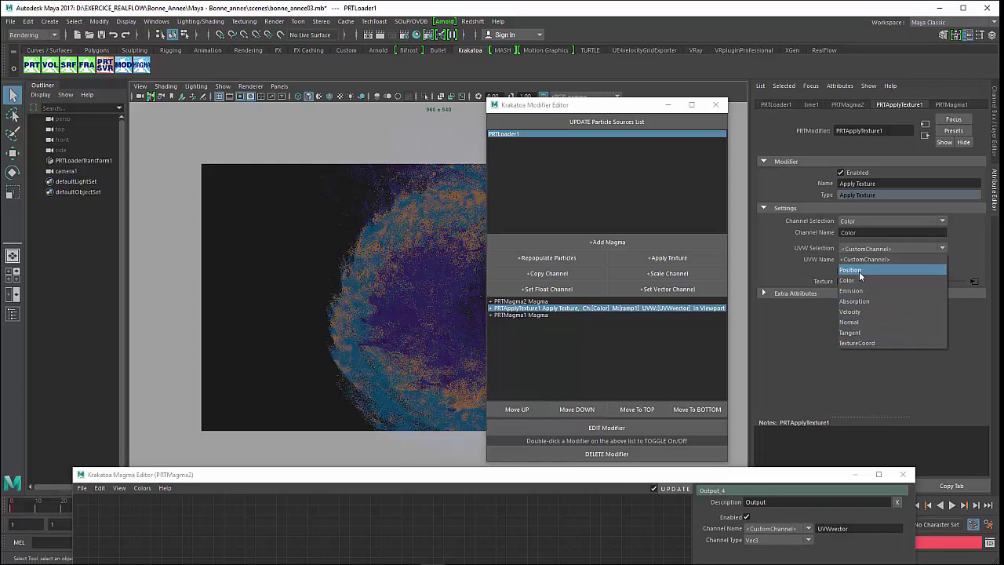
{"action": "left_click", "coordinate": [783, 270]}
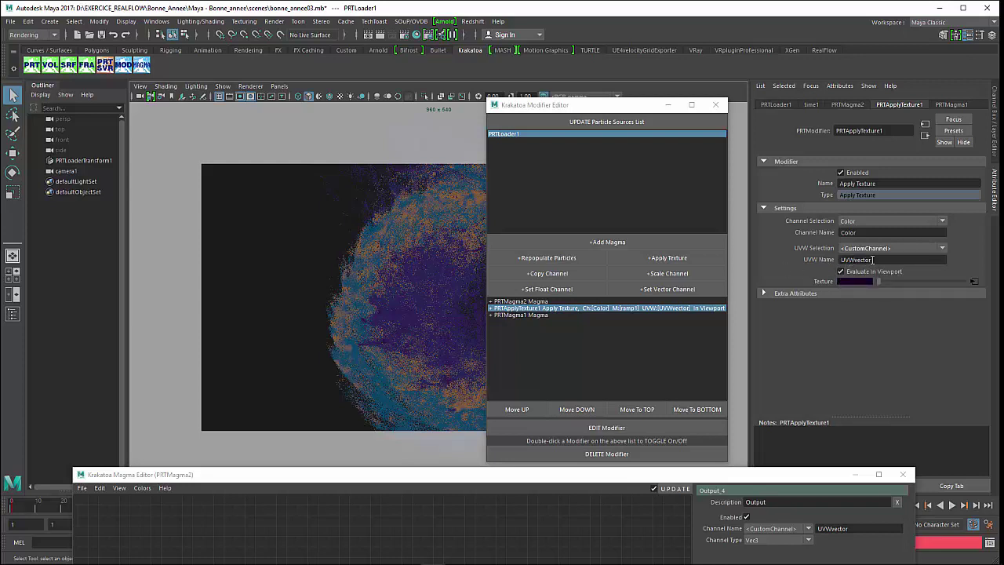
{"action": "left_click_drag", "start_coordinate": [452, 473], "coordinate": [451, 228]}
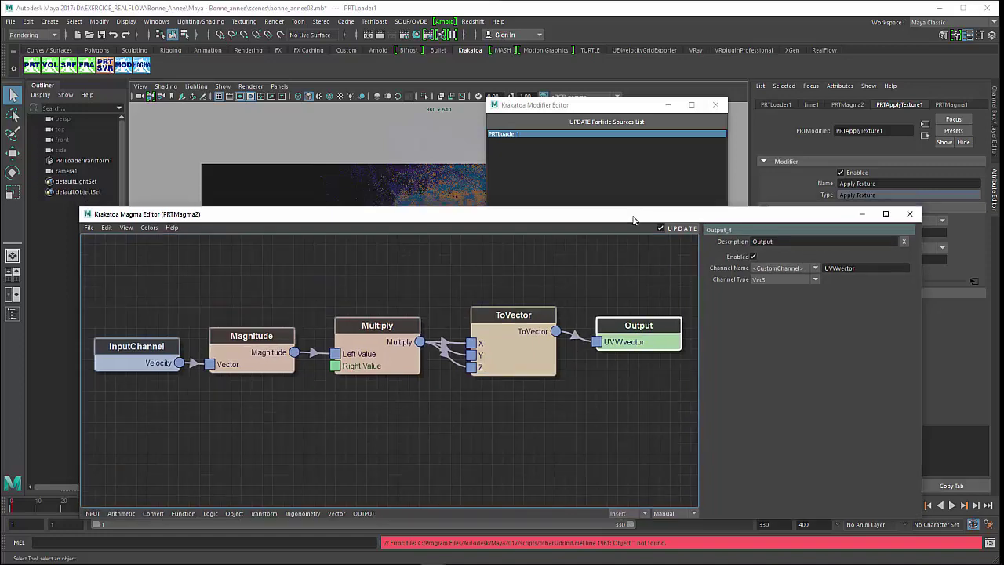
Step: Find ramp1 in Hypershade's Textures and open its V Ramp settings in the Attribute Editor
{"action": "left_click_drag", "start_coordinate": [631, 212], "coordinate": [626, 434]}
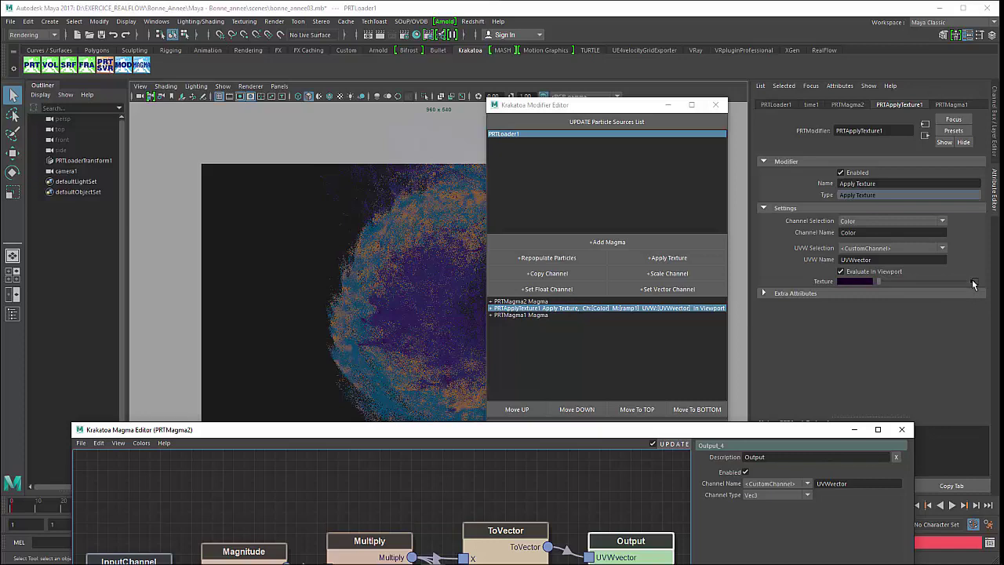
{"action": "left_click", "coordinate": [417, 35]}
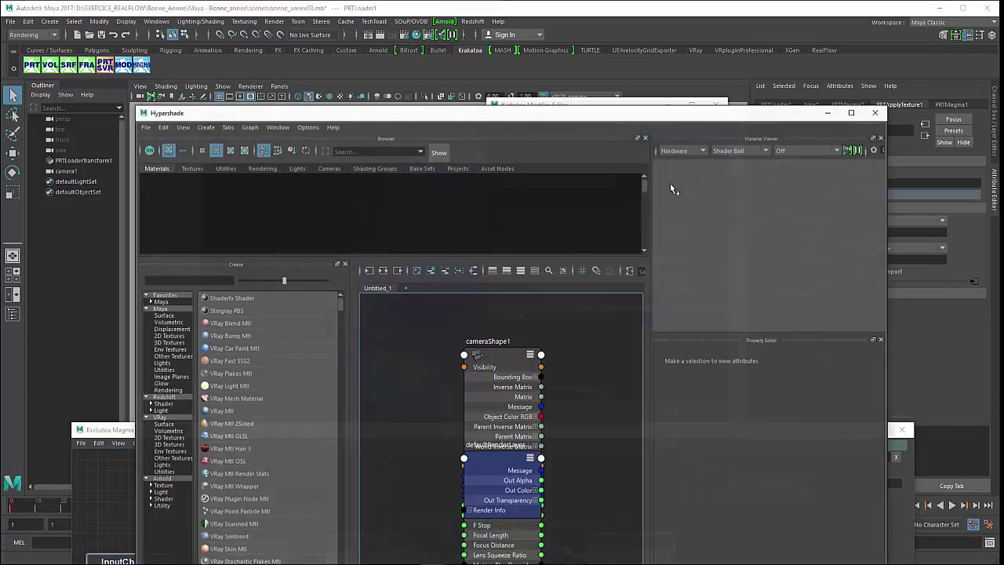
{"action": "left_click_drag", "start_coordinate": [482, 120], "coordinate": [378, 57]}
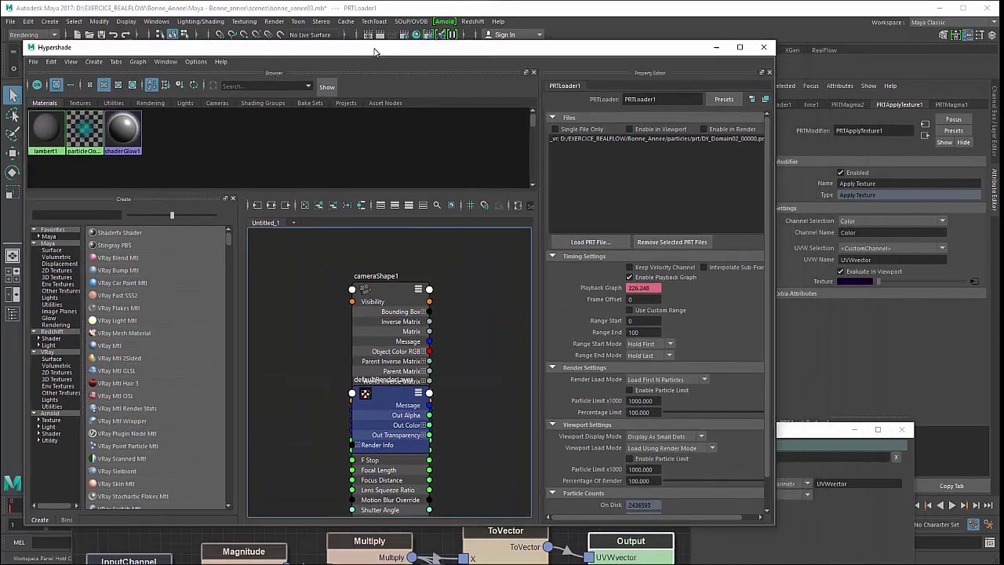
{"action": "left_click", "coordinate": [83, 105]}
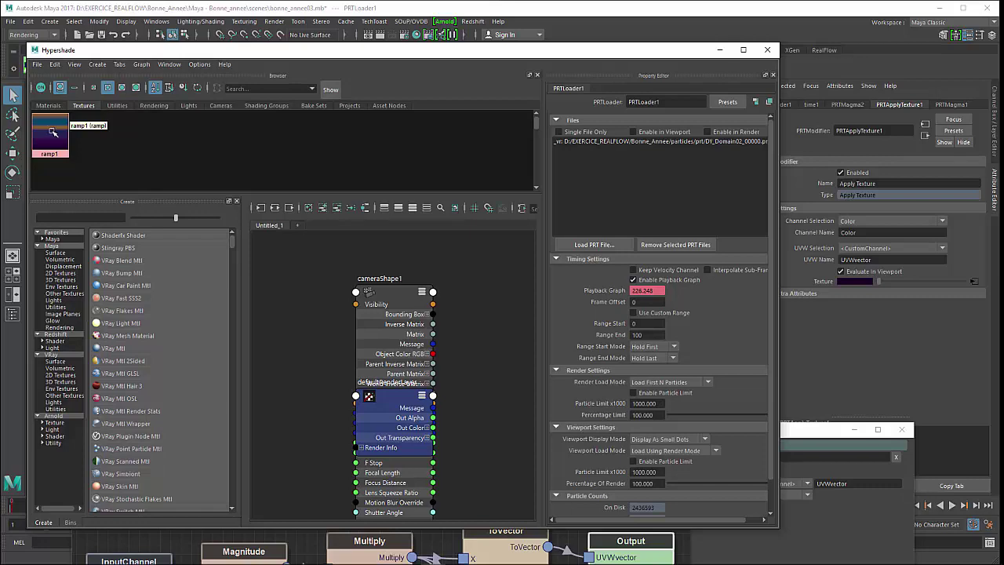
{"action": "middle_click_drag", "start_coordinate": [49, 131], "coordinate": [857, 287]}
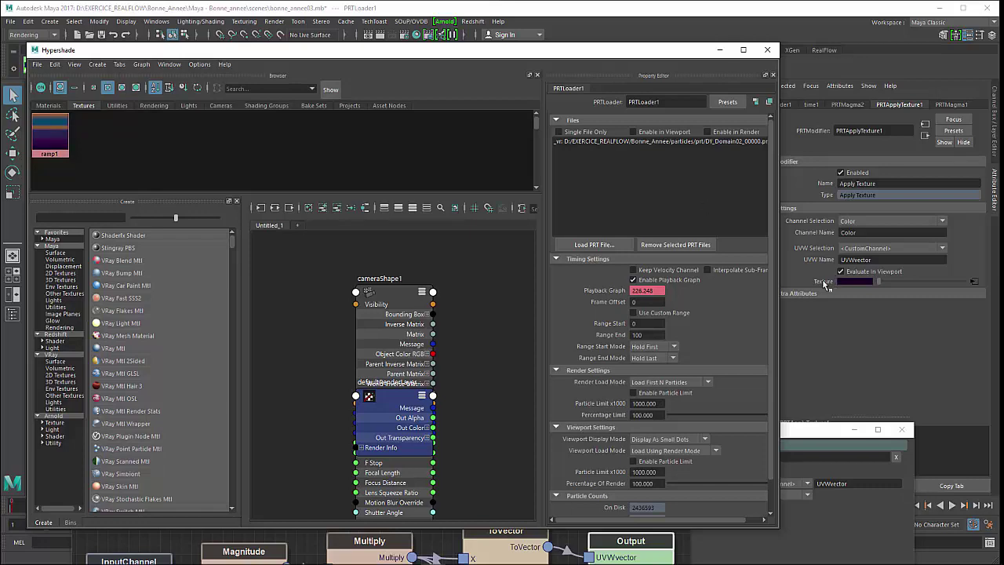
{"action": "left_click", "coordinate": [720, 50]}
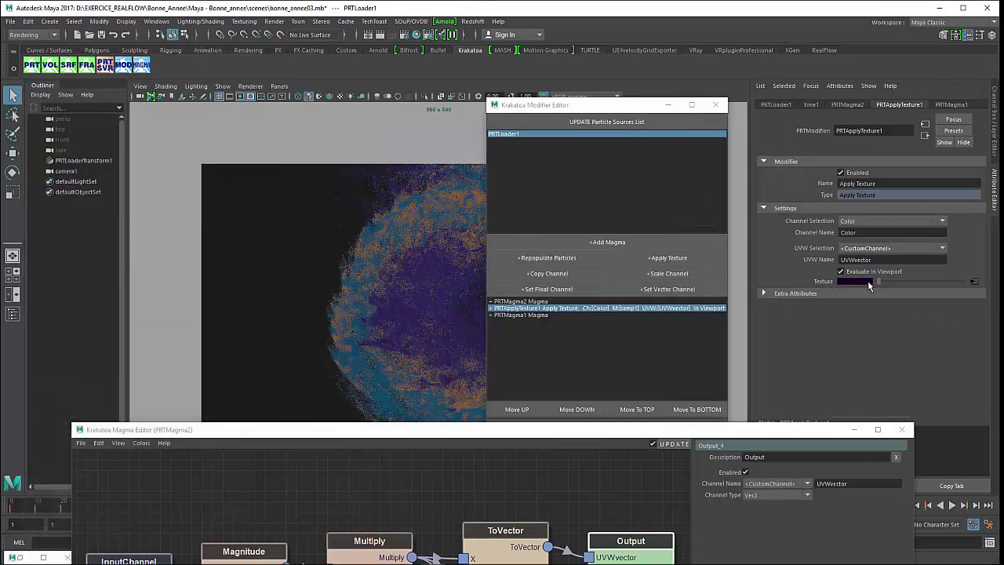
{"action": "left_click", "coordinate": [973, 281]}
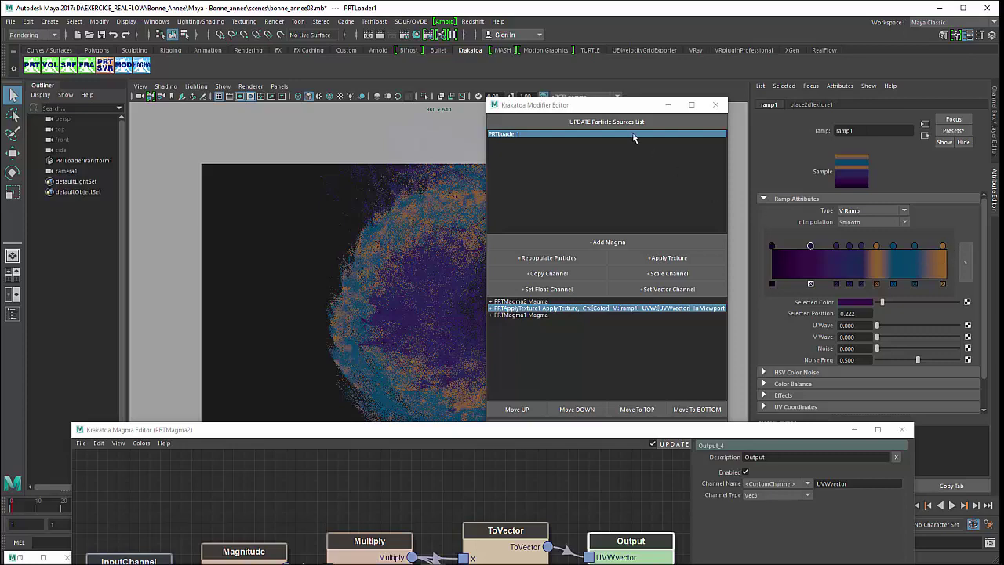
Step: Select PRTMagma1 in the Modifier Editor and open its graph in the Magma Editor
{"action": "left_click_drag", "start_coordinate": [608, 110], "coordinate": [725, 113]}
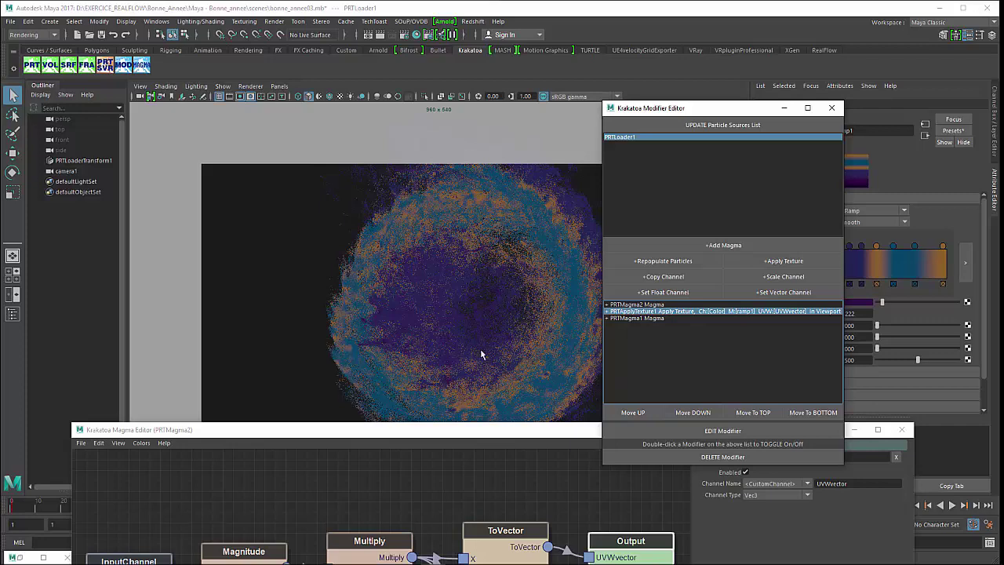
{"action": "left_click", "coordinate": [463, 436]}
{"action": "left_click_drag", "start_coordinate": [463, 436], "coordinate": [488, 418]}
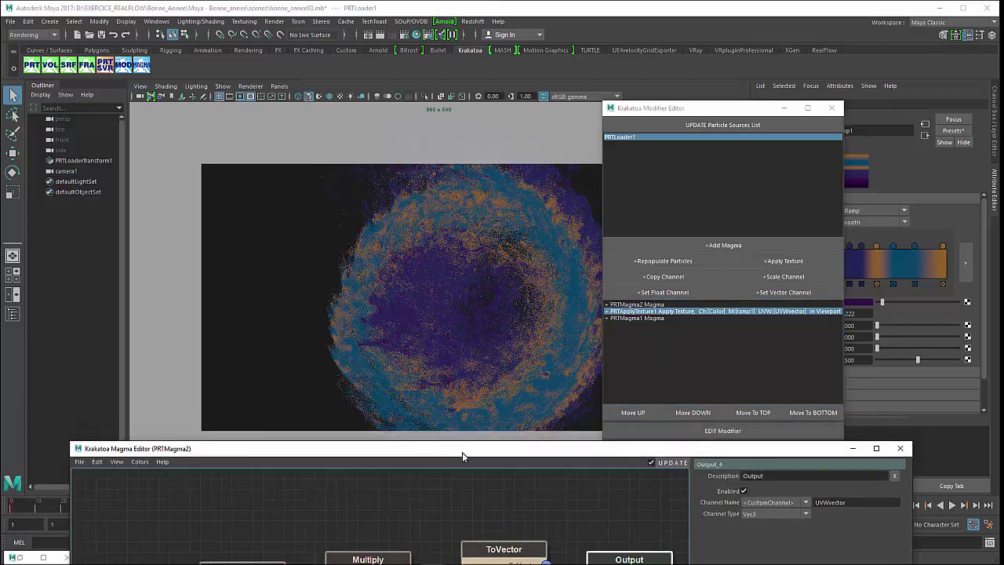
{"action": "left_click", "coordinate": [636, 320]}
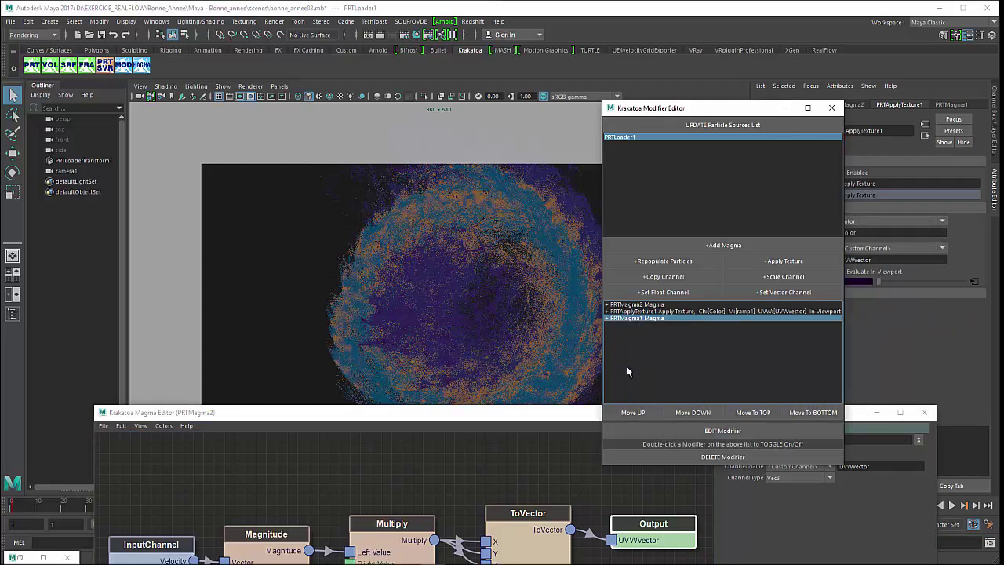
{"action": "left_click", "coordinate": [671, 431]}
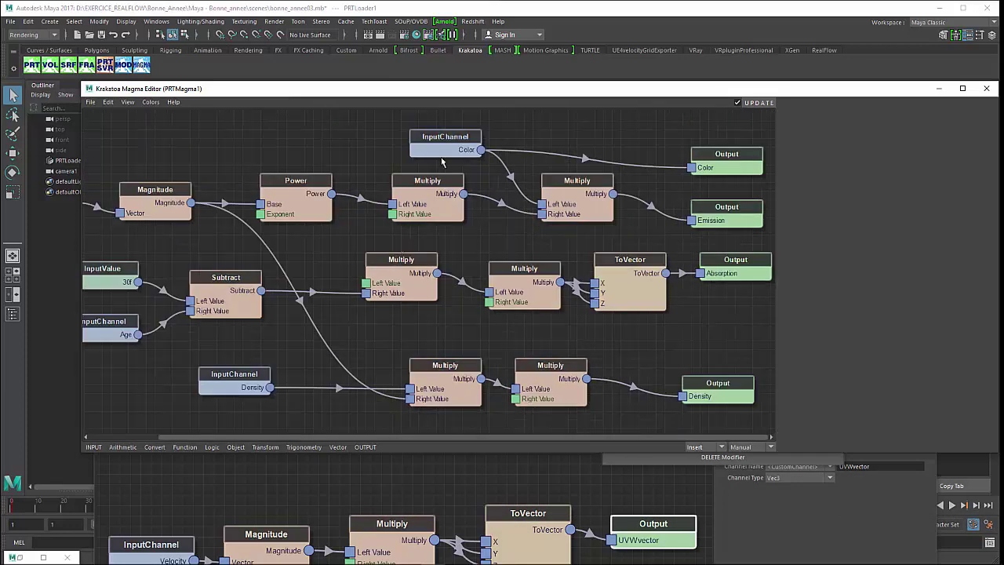
Step: Move the Color InputChannel, Color Output and Emission Output nodes higher in the PRTMagma1 graph
{"action": "mouse_move", "coordinate": [444, 148]}
{"action": "left_mouse_down"}
{"action": "mouse_move", "coordinate": [421, 141]}
{"action": "mouse_move", "coordinate": [513, 136]}
{"action": "mouse_move", "coordinate": [461, 134]}
{"action": "left_mouse_up"}
{"action": "left_click_drag", "start_coordinate": [742, 177], "coordinate": [739, 143]}
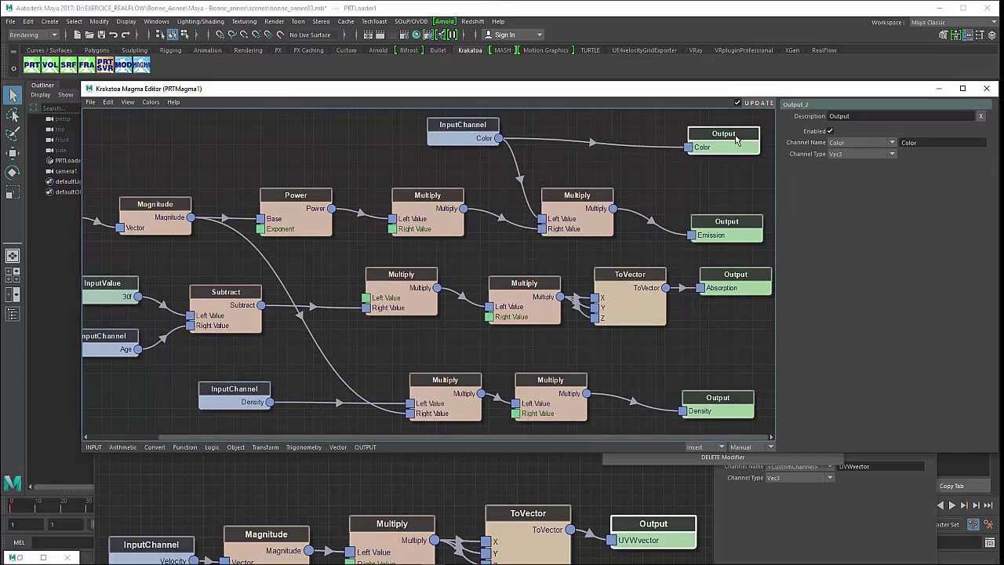
{"action": "left_click_drag", "start_coordinate": [732, 225], "coordinate": [732, 217]}
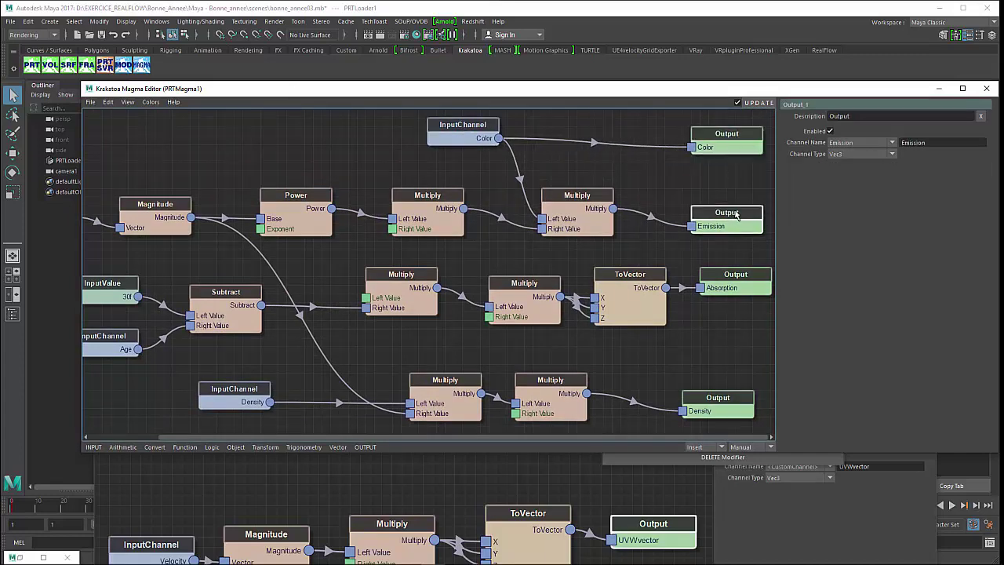
{"action": "left_click_drag", "start_coordinate": [703, 95], "coordinate": [632, 113]}
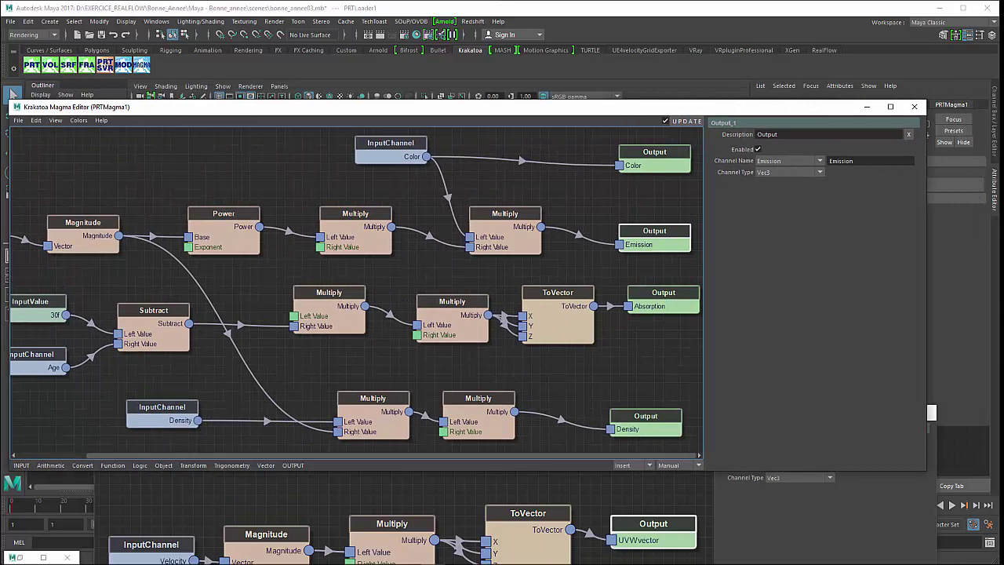
Step: Check Use Emission in Krakatoa render settings, then move that window aside and reposition the graph
{"action": "left_click", "coordinate": [429, 34]}
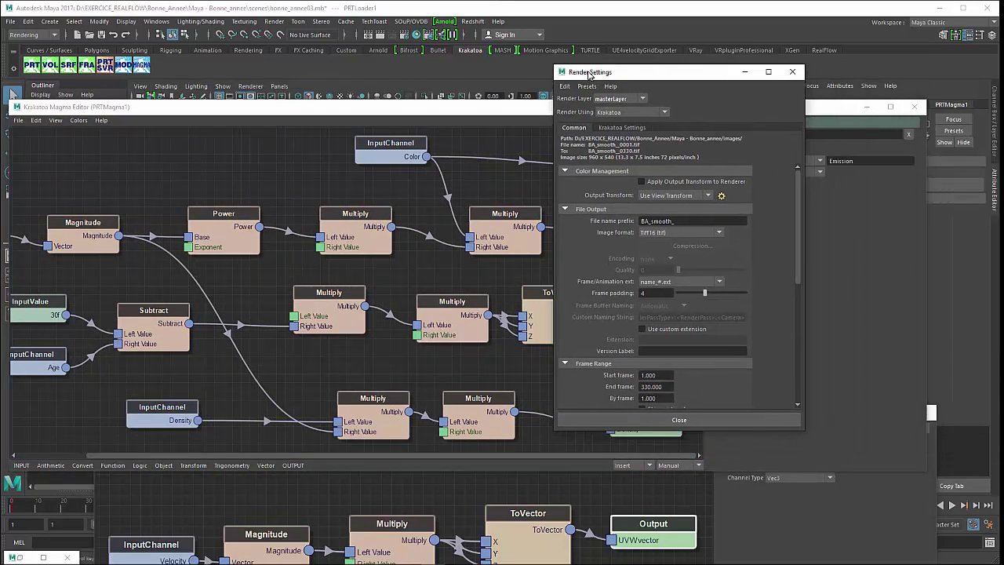
{"action": "left_click_drag", "start_coordinate": [599, 75], "coordinate": [601, 65]}
{"action": "left_click", "coordinate": [618, 118]}
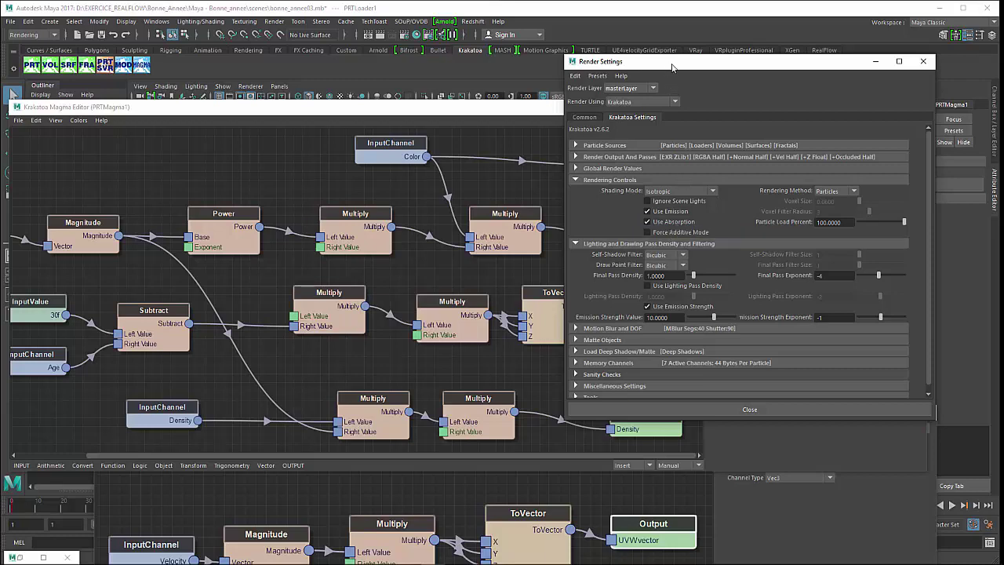
{"action": "left_click_drag", "start_coordinate": [673, 68], "coordinate": [1003, 75]}
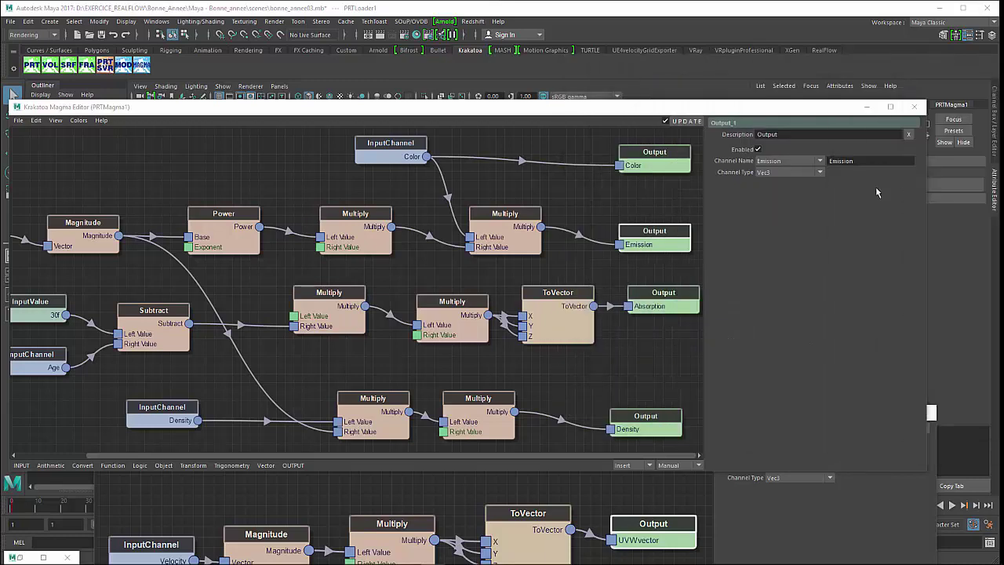
{"action": "left_click_drag", "start_coordinate": [645, 235], "coordinate": [647, 226]}
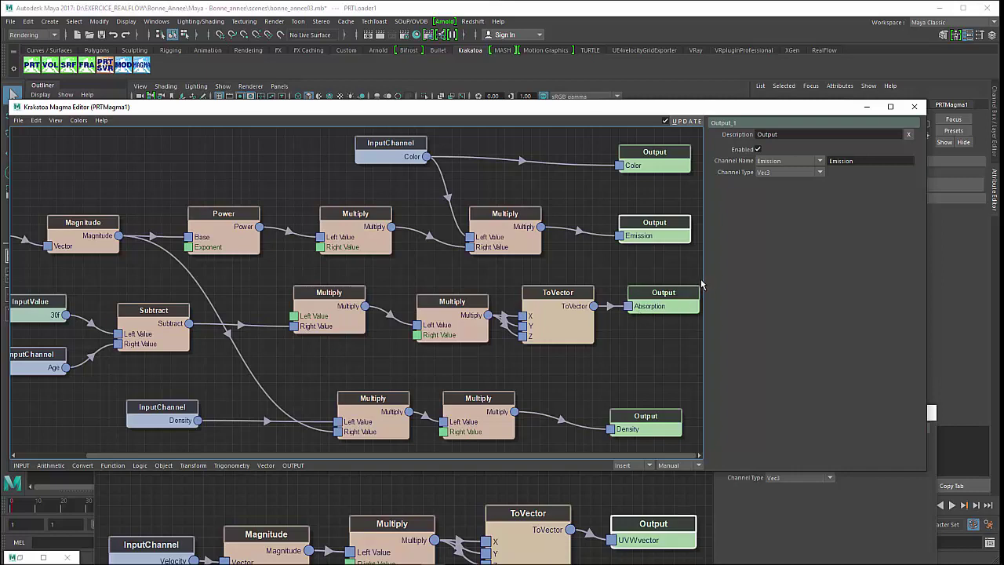
{"action": "left_click_drag", "start_coordinate": [675, 114], "coordinate": [730, 100]}
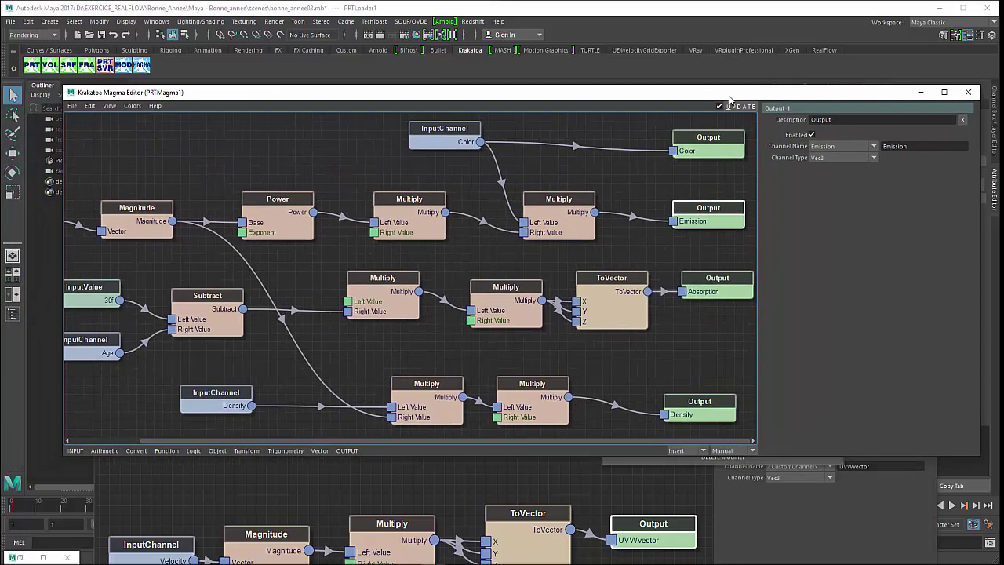
Step: Frame the graph and inspect Velocity, Magnitude, Power (exponent 2), Multiply (0.0200) and Emission nodes
{"action": "key", "text": "f"}
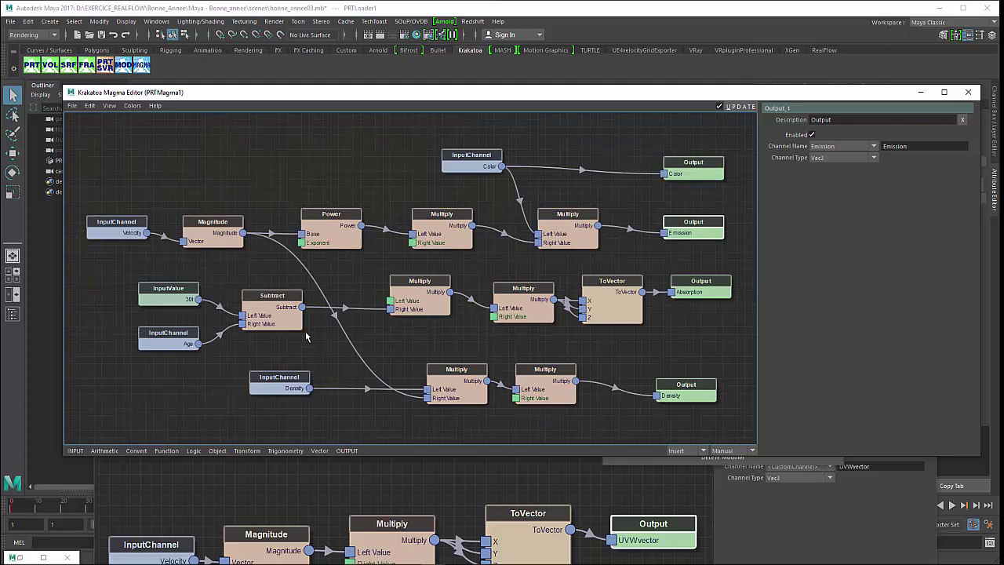
{"action": "left_click", "coordinate": [122, 227]}
{"action": "left_click", "coordinate": [199, 227]}
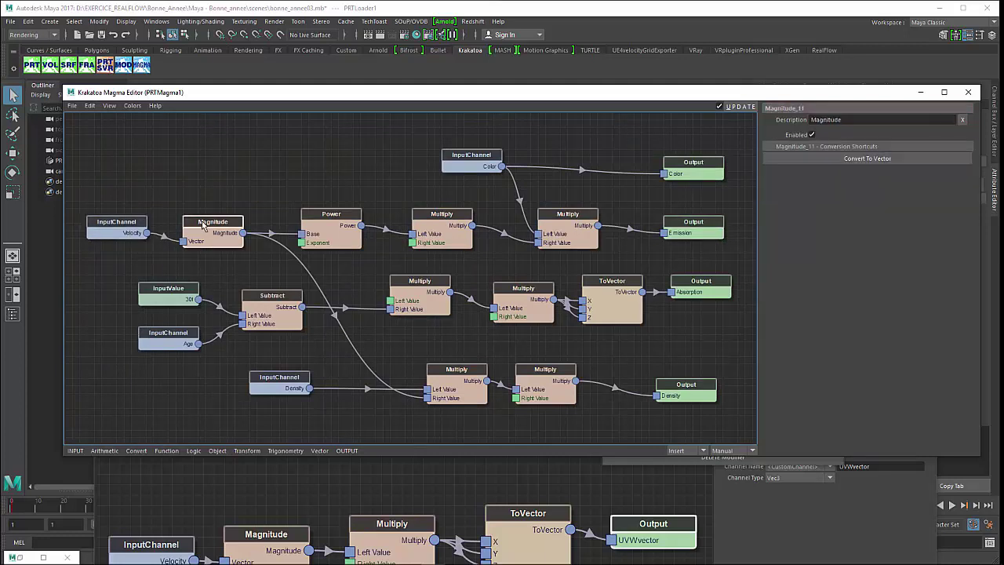
{"action": "left_click", "coordinate": [331, 217]}
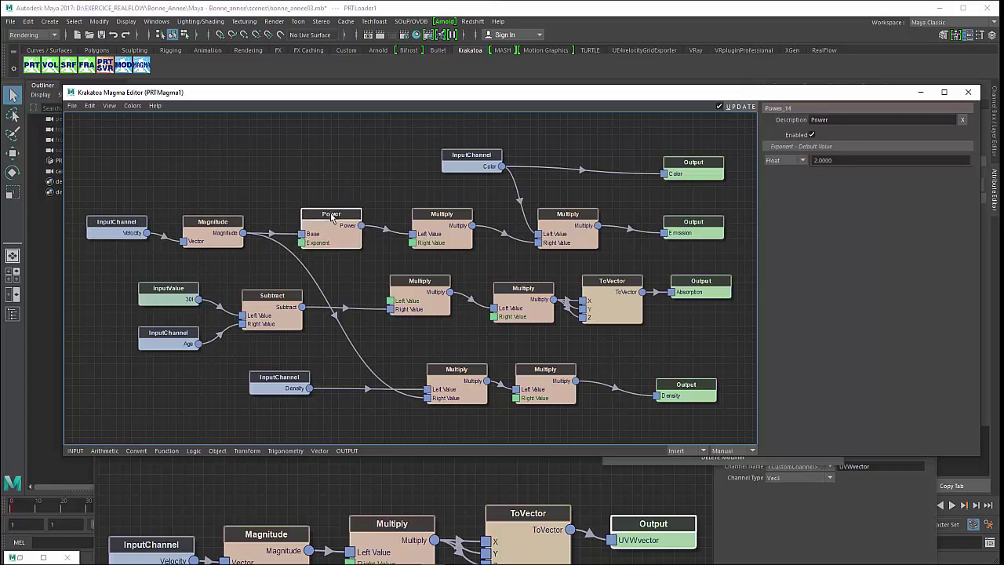
{"action": "left_click", "coordinate": [437, 220]}
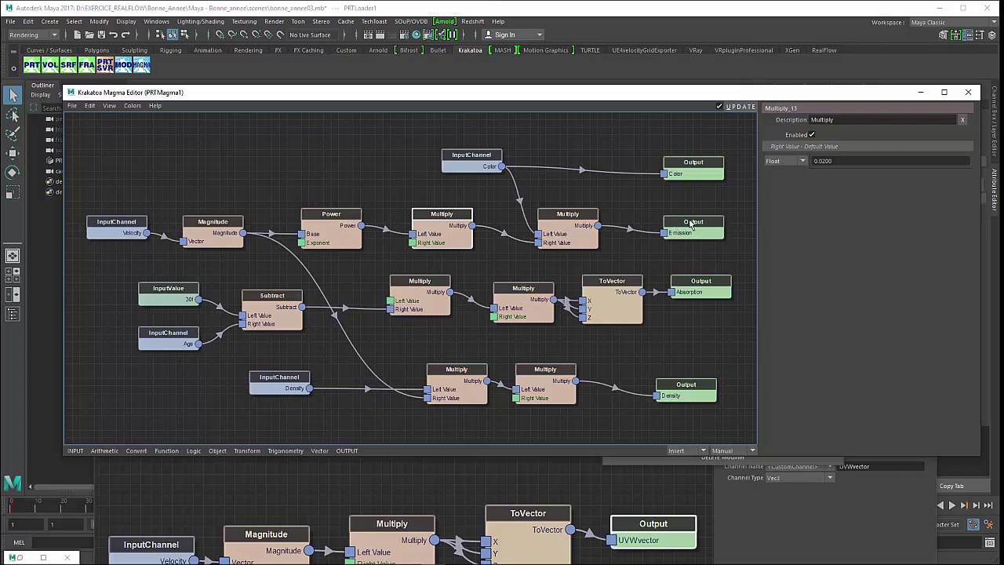
{"action": "left_click", "coordinate": [691, 225]}
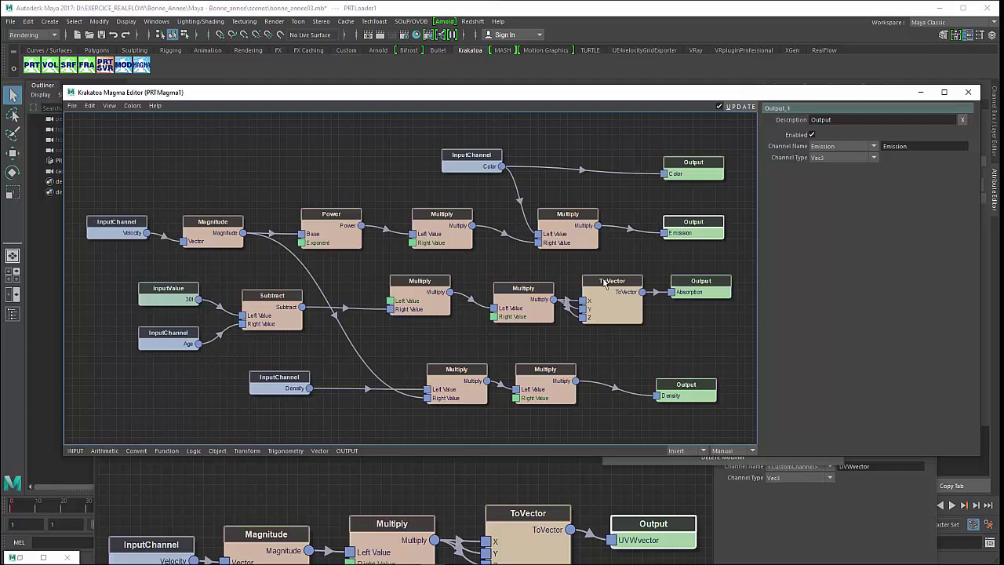
Step: Realign the Magnitude, Subtract, Multiply and Density nodes and keep the InputValue at 30
{"action": "left_click", "coordinate": [214, 215]}
{"action": "left_click_drag", "start_coordinate": [213, 215], "coordinate": [220, 216]}
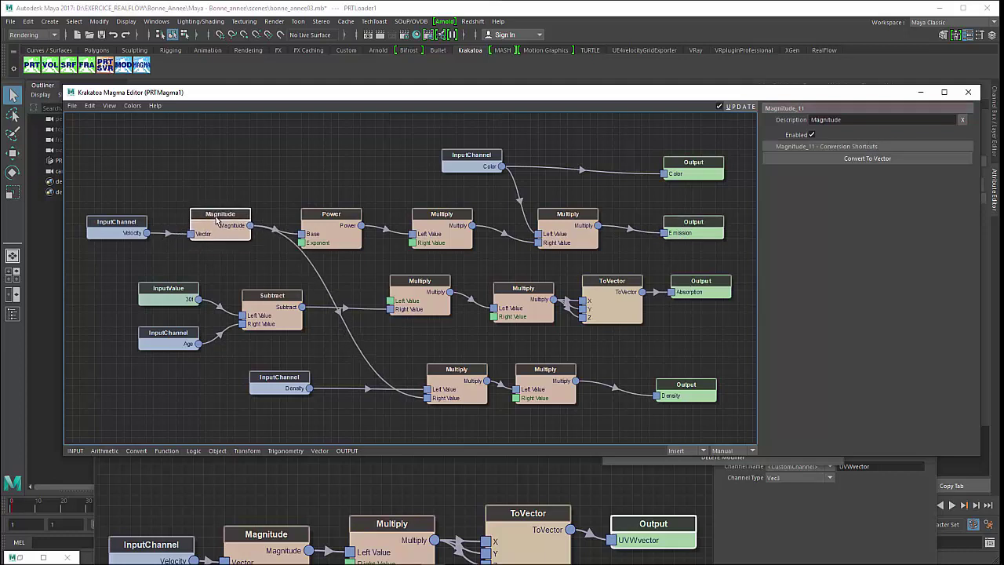
{"action": "left_click_drag", "start_coordinate": [449, 372], "coordinate": [438, 374]}
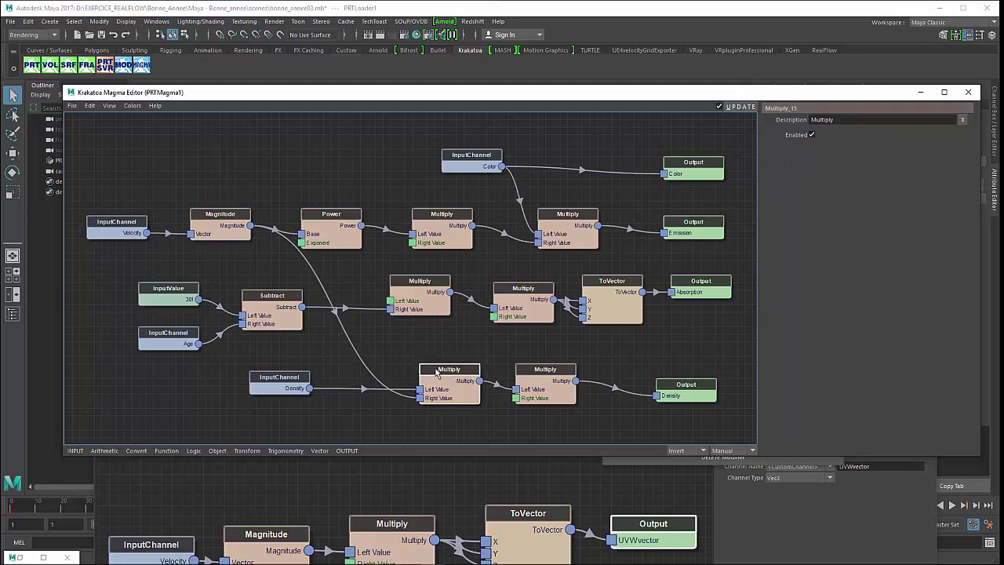
{"action": "left_click_drag", "start_coordinate": [286, 300], "coordinate": [287, 300]}
{"action": "left_click_drag", "start_coordinate": [291, 379], "coordinate": [283, 386]}
{"action": "mouse_move", "coordinate": [420, 287]}
{"action": "left_mouse_down"}
{"action": "mouse_move", "coordinate": [408, 302]}
{"action": "mouse_move", "coordinate": [413, 296]}
{"action": "left_mouse_up"}
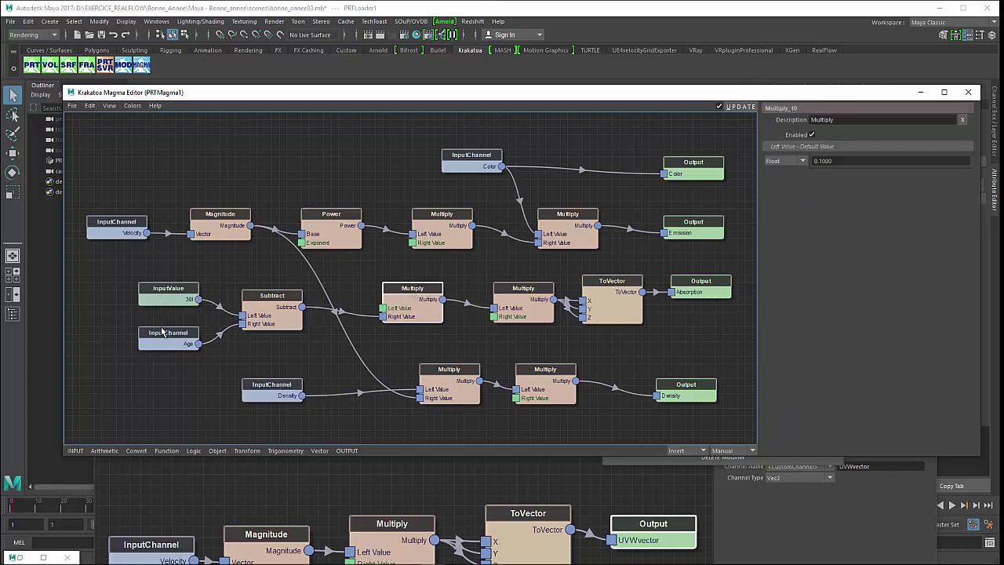
{"action": "double_click", "coordinate": [167, 293]}
{"action": "left_click", "coordinate": [161, 294]}
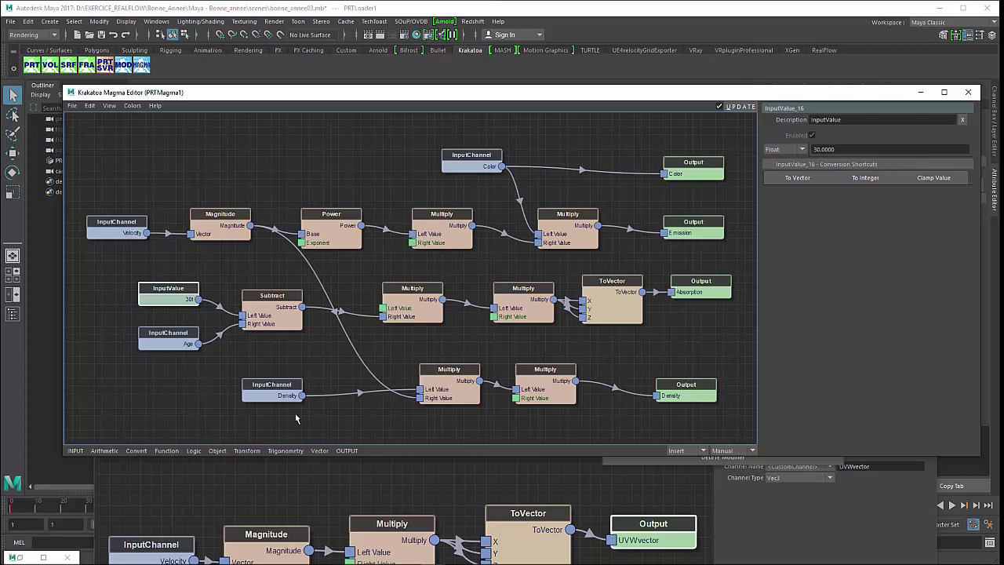
Step: Line up the Density InputChannel, Multiply and Output nodes, then move the Magma Editor aside
{"action": "left_click_drag", "start_coordinate": [276, 390], "coordinate": [278, 378]}
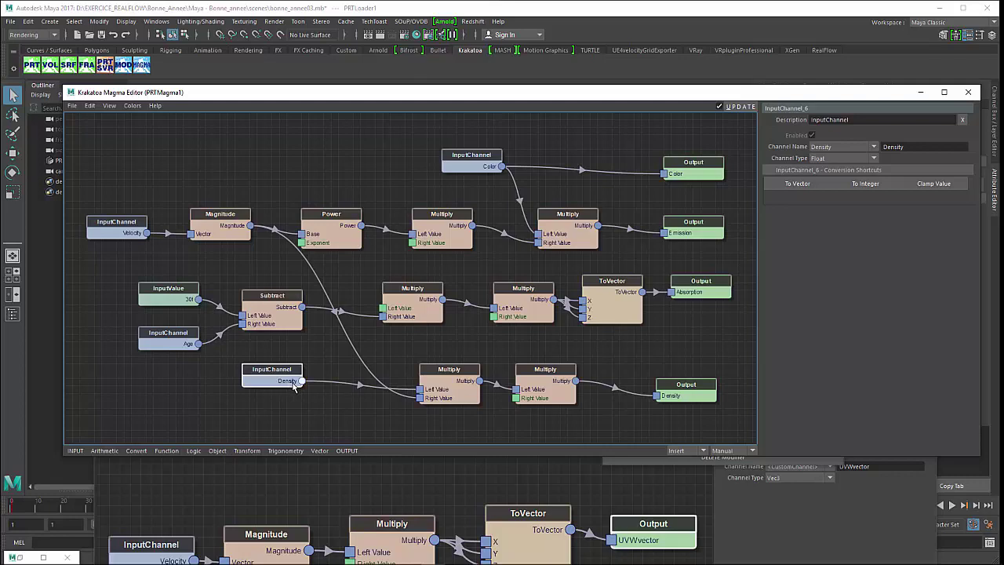
{"action": "left_click", "coordinate": [429, 34]}
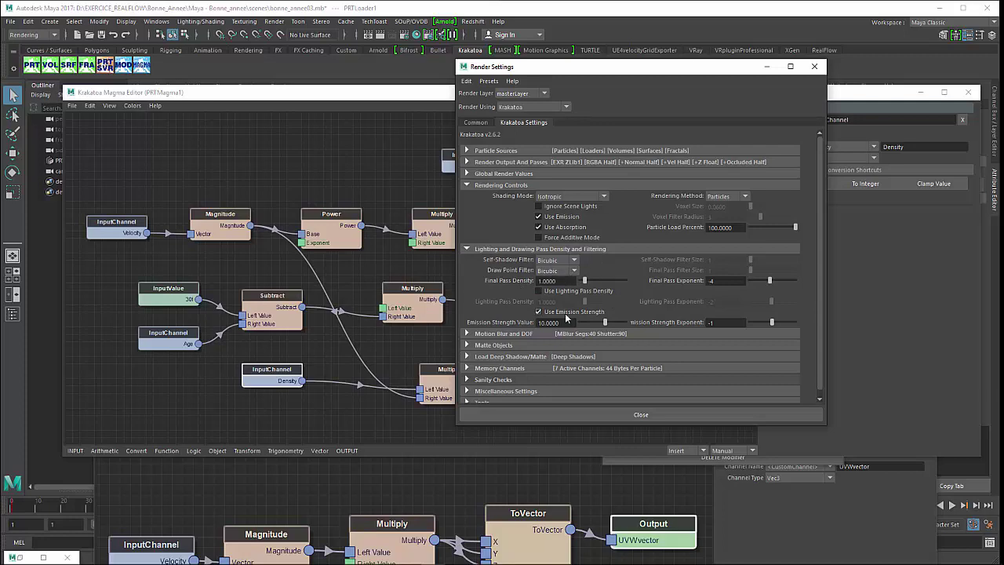
{"action": "left_click_drag", "start_coordinate": [583, 72], "coordinate": [1003, 72]}
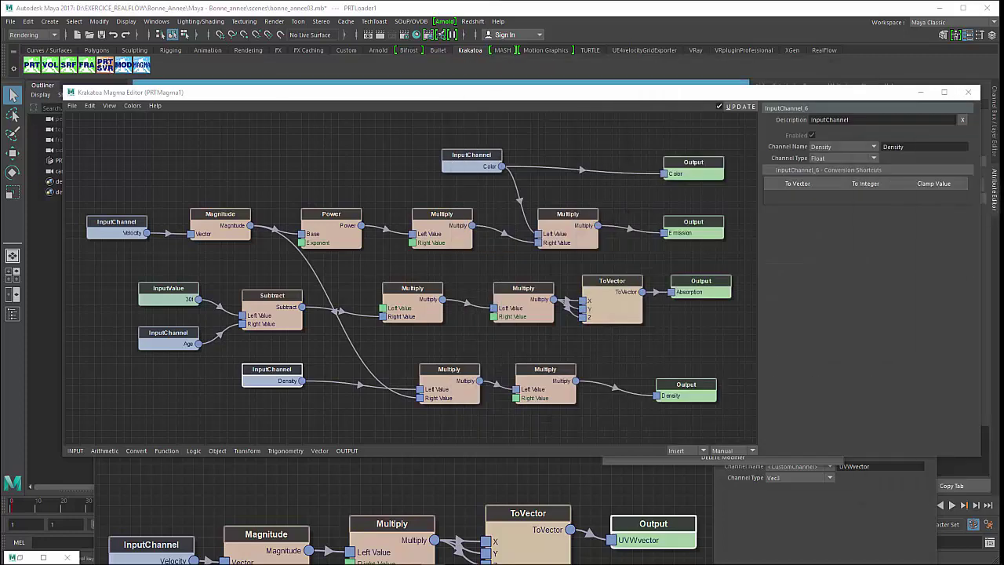
{"action": "left_click_drag", "start_coordinate": [288, 374], "coordinate": [284, 379]}
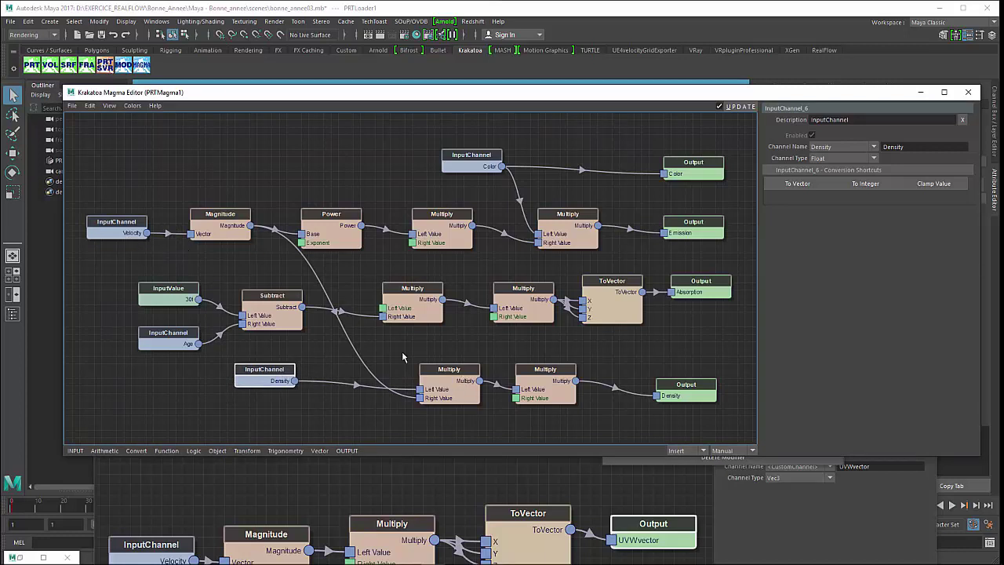
{"action": "left_click_drag", "start_coordinate": [547, 371], "coordinate": [553, 365]}
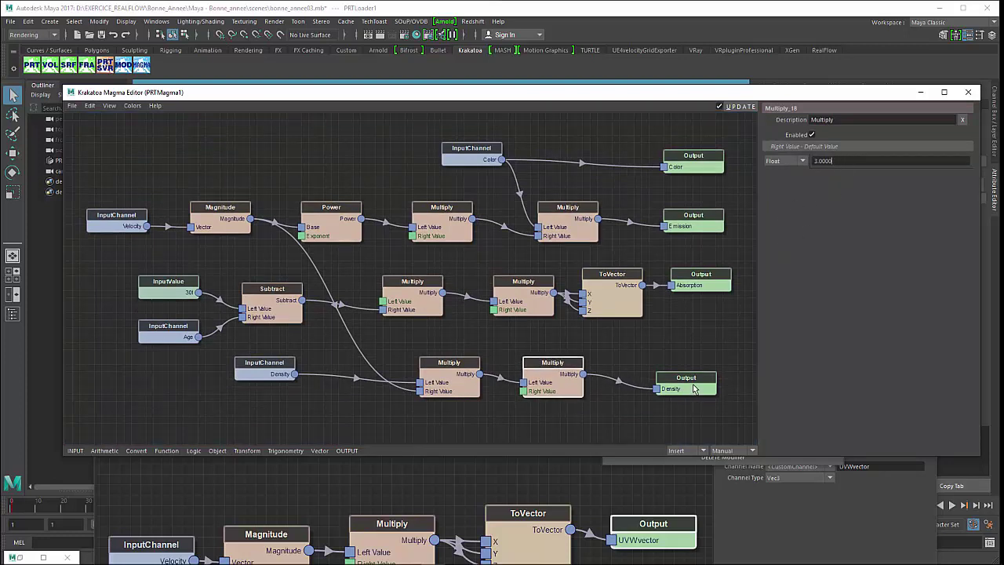
{"action": "mouse_move", "coordinate": [694, 389]}
{"action": "left_mouse_down"}
{"action": "mouse_move", "coordinate": [708, 375]}
{"action": "mouse_move", "coordinate": [705, 382]}
{"action": "left_mouse_up"}
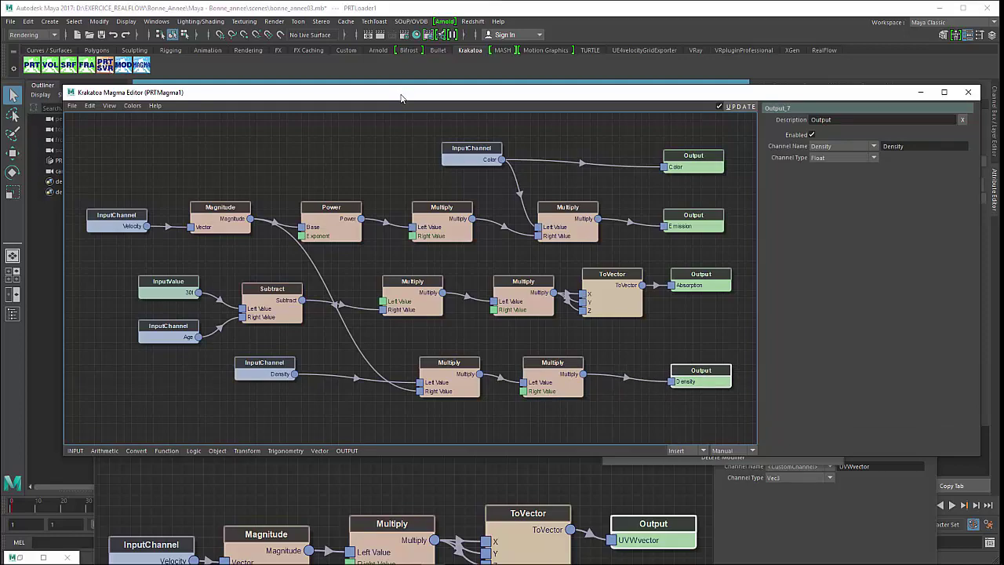
{"action": "mouse_move", "coordinate": [400, 98]}
{"action": "left_mouse_down"}
{"action": "mouse_move", "coordinate": [403, 130]}
{"action": "mouse_move", "coordinate": [717, 188]}
{"action": "left_mouse_up"}
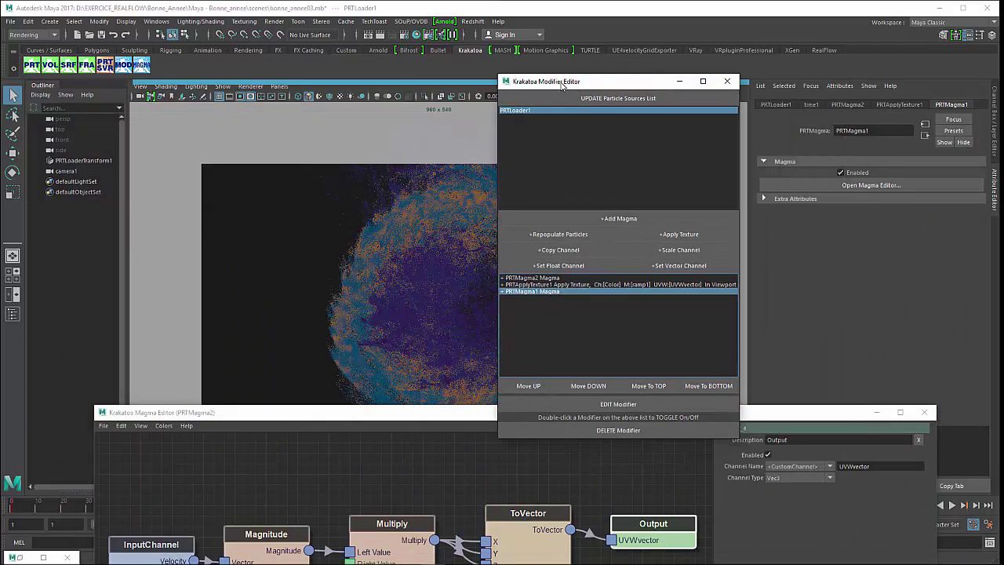
Step: Close the Krakatoa Modifier and Magma editors and scrub the timeline to frame 313
{"action": "left_click_drag", "start_coordinate": [666, 111], "coordinate": [706, 148]}
{"action": "left_click", "coordinate": [690, 350]}
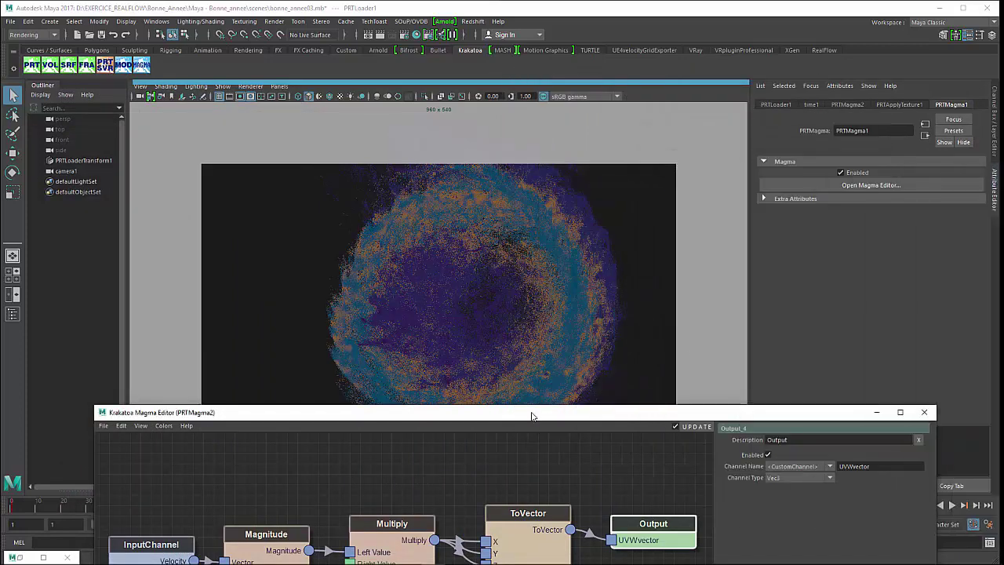
{"action": "left_click_drag", "start_coordinate": [532, 413], "coordinate": [532, 422]}
{"action": "left_click", "coordinate": [777, 510]}
{"action": "left_click_drag", "start_coordinate": [779, 512], "coordinate": [809, 510]}
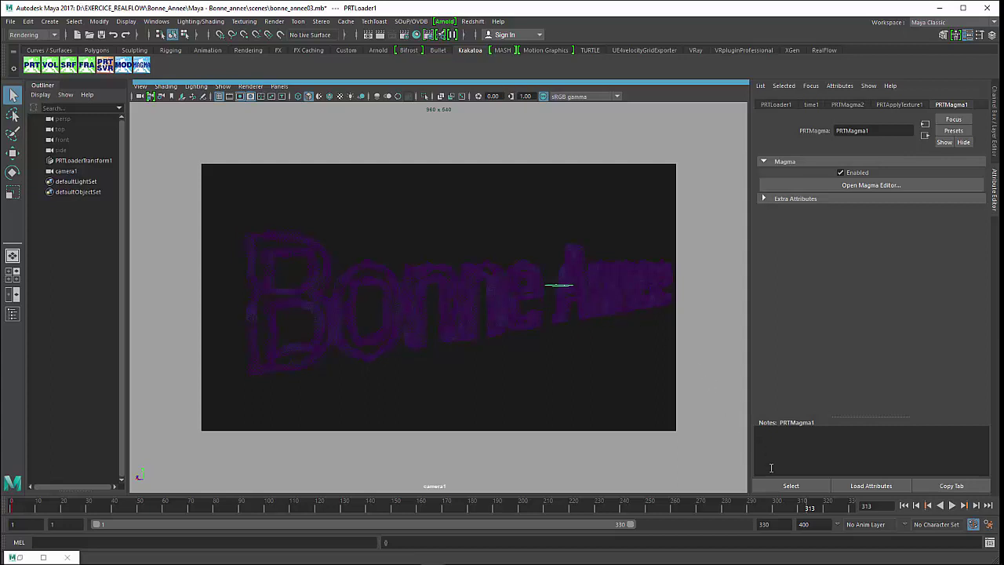
Step: Step the time slider back through frames 289, 183, 119 and 88 to review the particle stages
{"action": "left_click", "coordinate": [747, 508]}
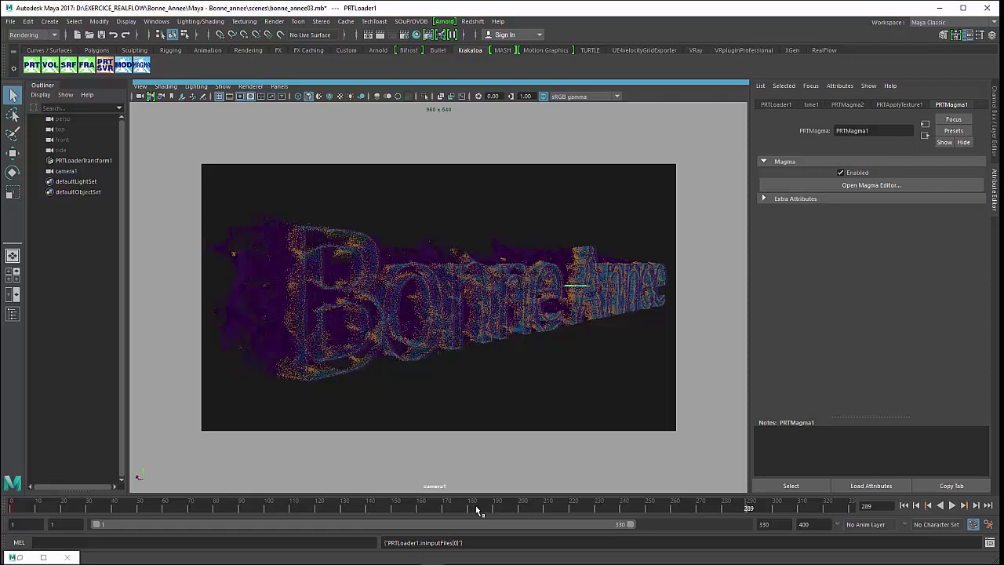
{"action": "left_click", "coordinate": [475, 505]}
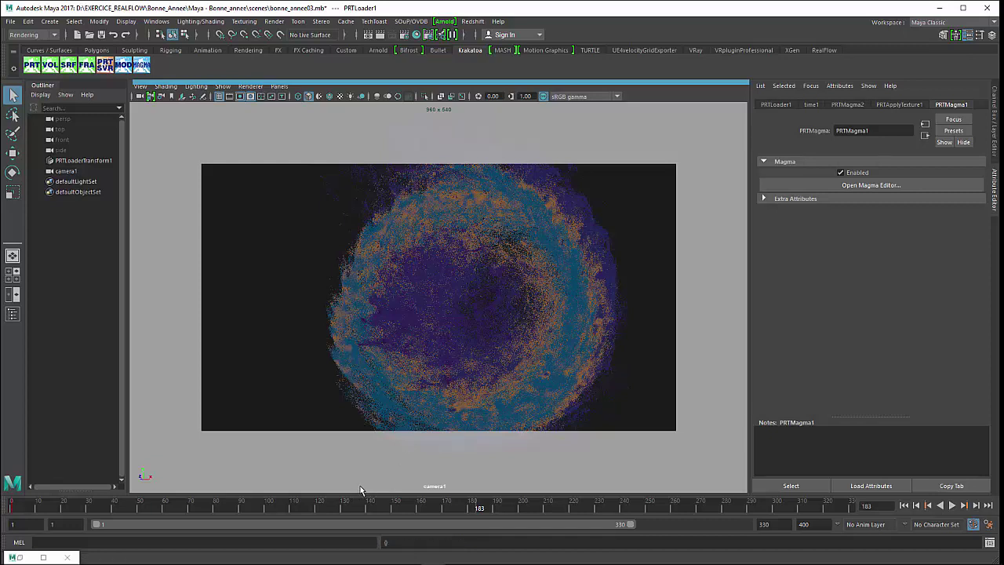
{"action": "left_click", "coordinate": [313, 508]}
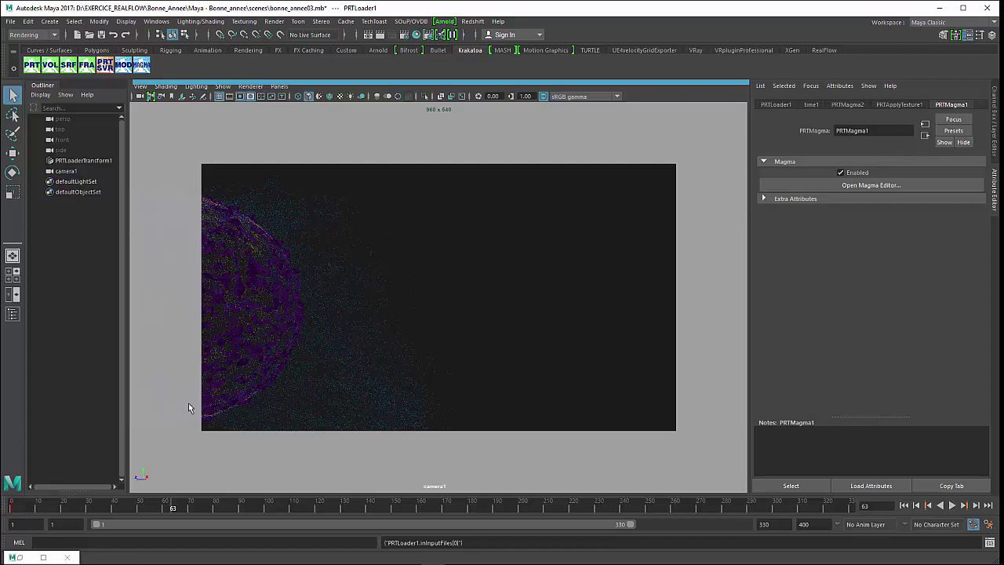
{"action": "left_click", "coordinate": [236, 512]}
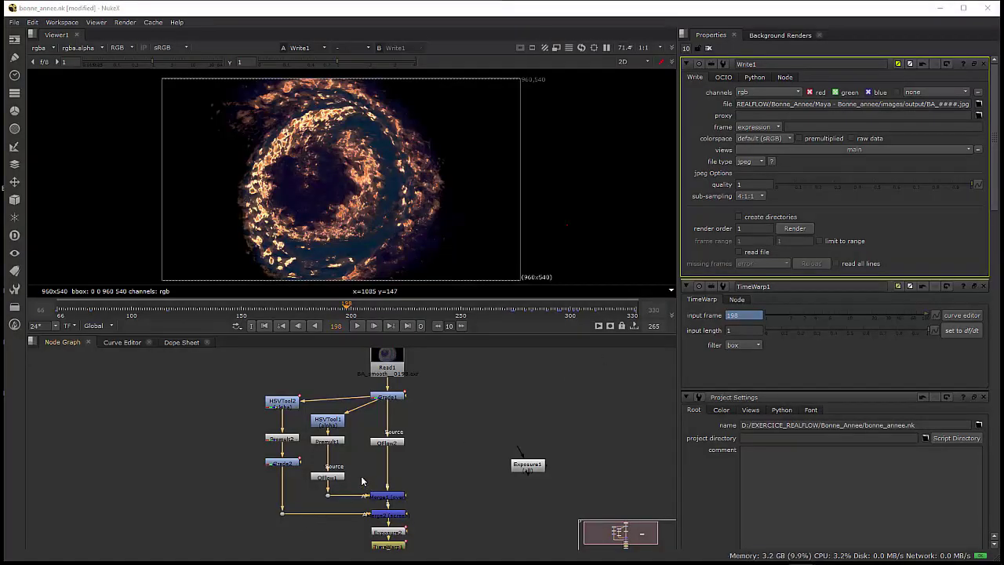
Step: Tidy the node graph, nudging the HSVTool1 node slightly upward
{"action": "scroll", "coordinate": [353, 475], "scroll_direction": "up", "scroll_amount": 2}
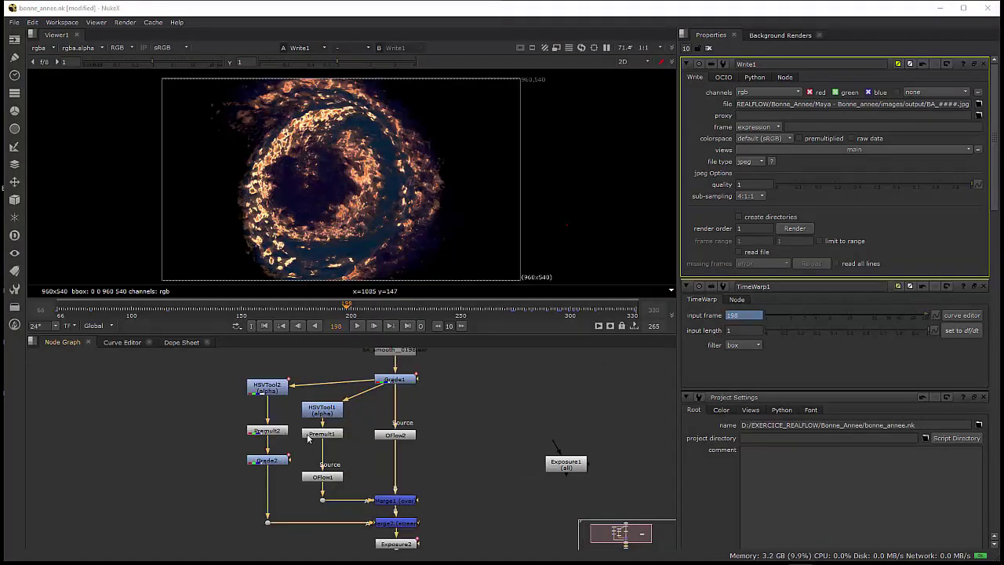
{"action": "left_click", "coordinate": [273, 386]}
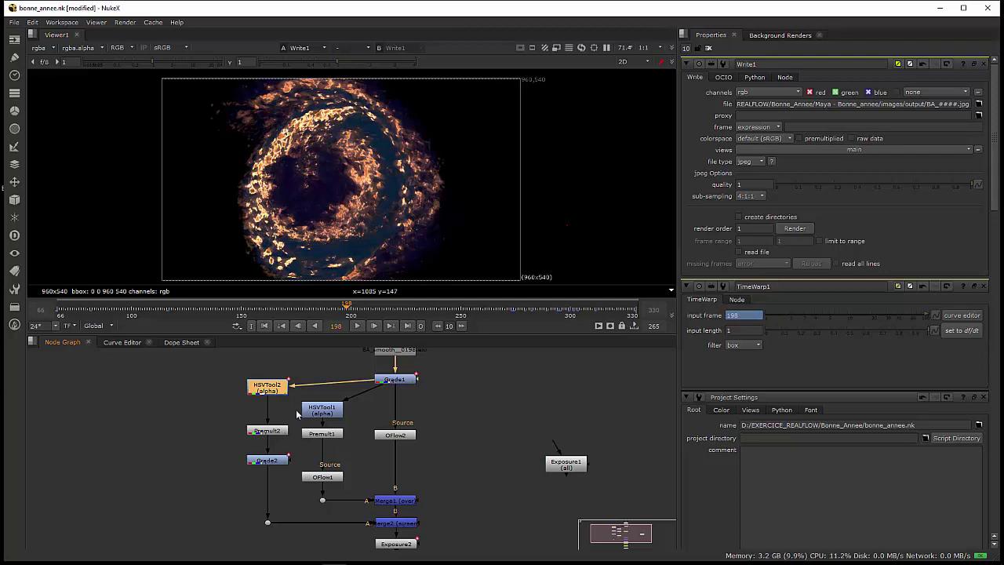
{"action": "scroll", "coordinate": [271, 392], "scroll_direction": "up", "scroll_amount": 2}
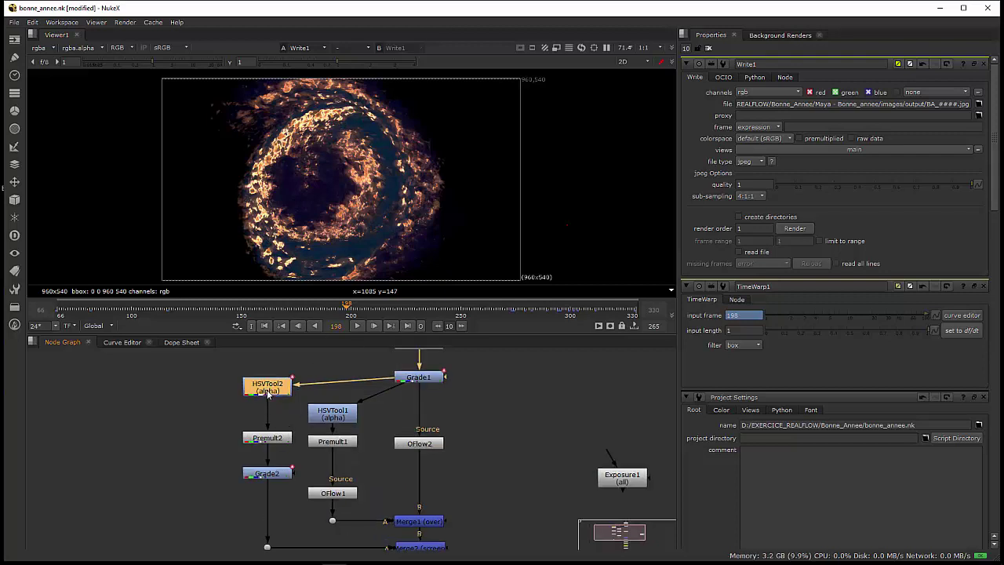
{"action": "left_click_drag", "start_coordinate": [267, 394], "coordinate": [267, 389]}
{"action": "left_click_drag", "start_coordinate": [318, 415], "coordinate": [326, 408]}
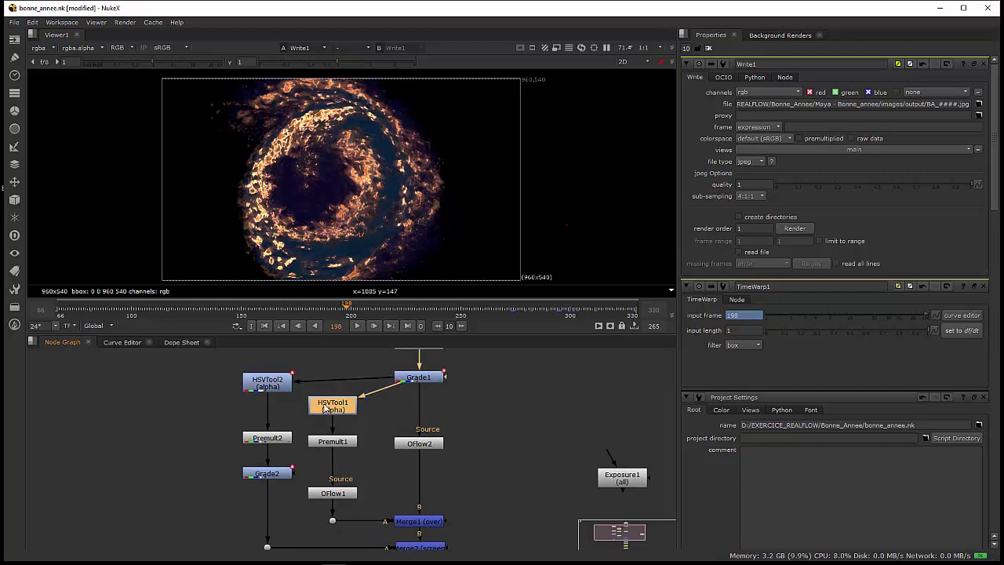
{"action": "left_click", "coordinate": [287, 438]}
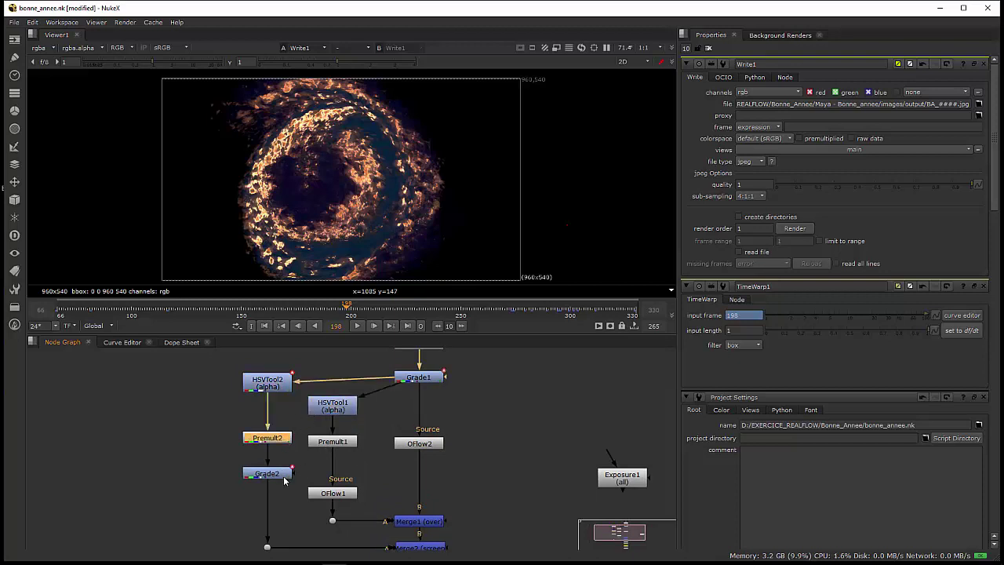
Step: Alternate Viewer1 between the Grade2 and OFlow1 outputs twice, finishing on OFlow1
{"action": "left_click", "coordinate": [283, 475]}
{"action": "key", "text": "1"}
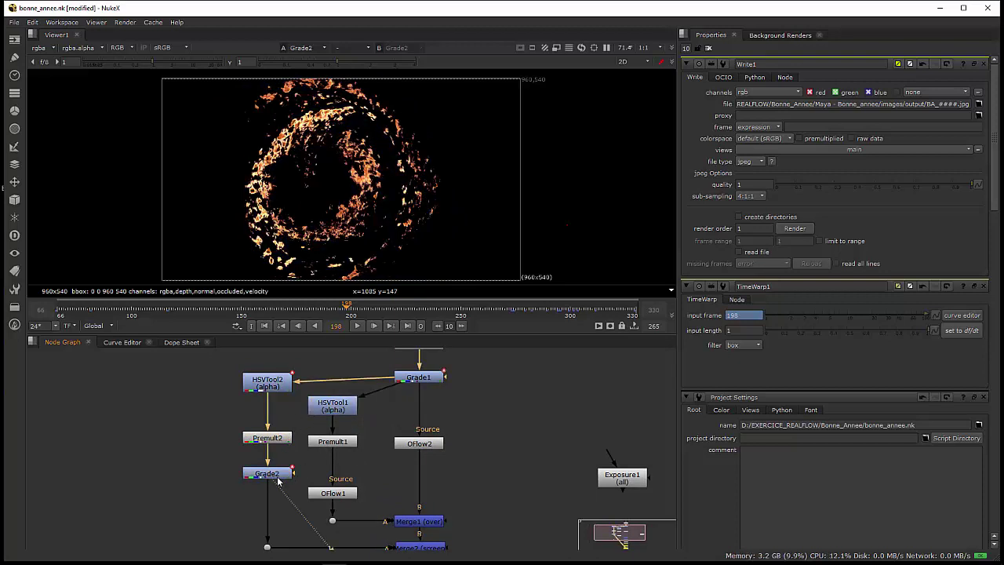
{"action": "left_click", "coordinate": [336, 493]}
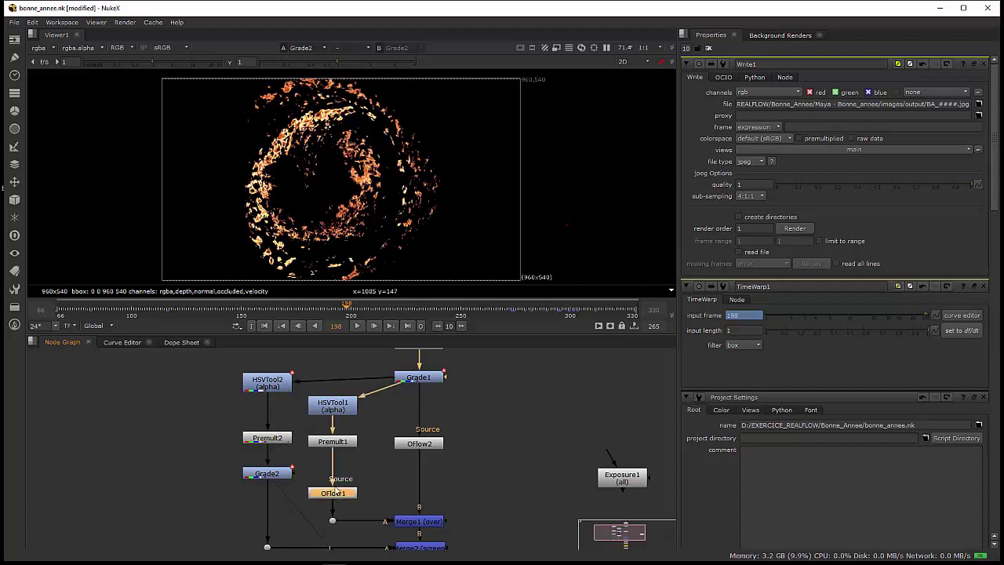
{"action": "key", "text": "1"}
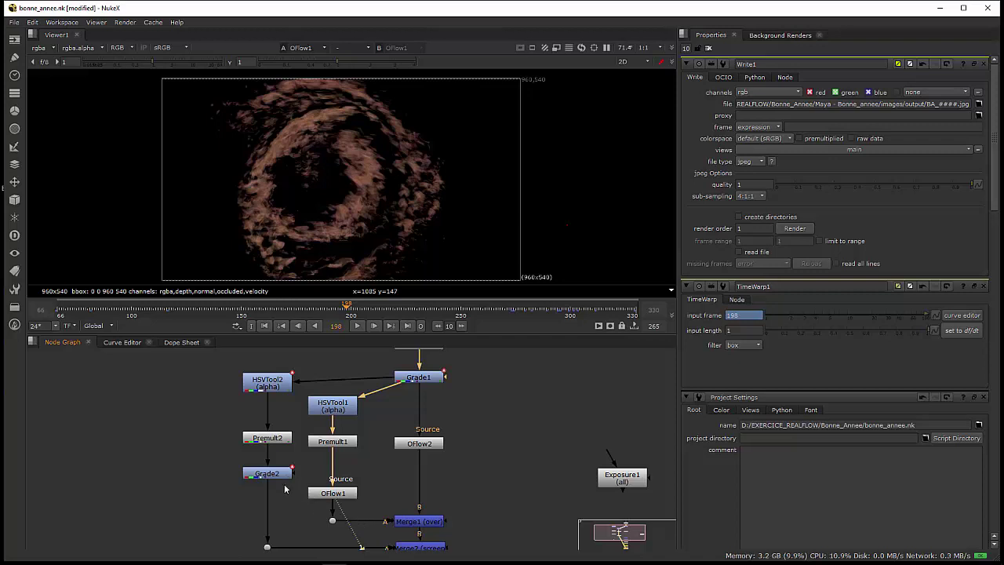
{"action": "left_click", "coordinate": [278, 474]}
{"action": "key", "text": "1"}
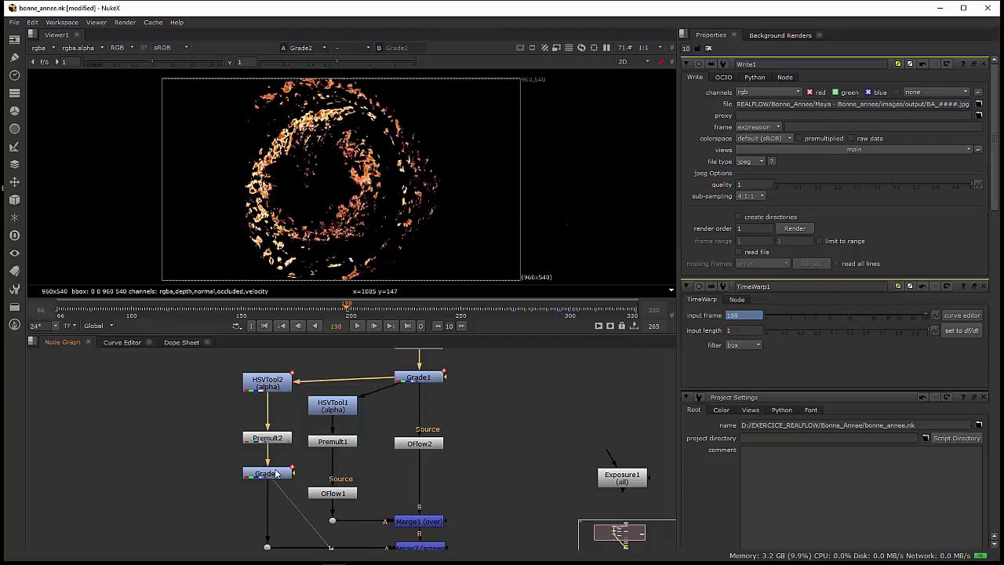
{"action": "left_click", "coordinate": [329, 493]}
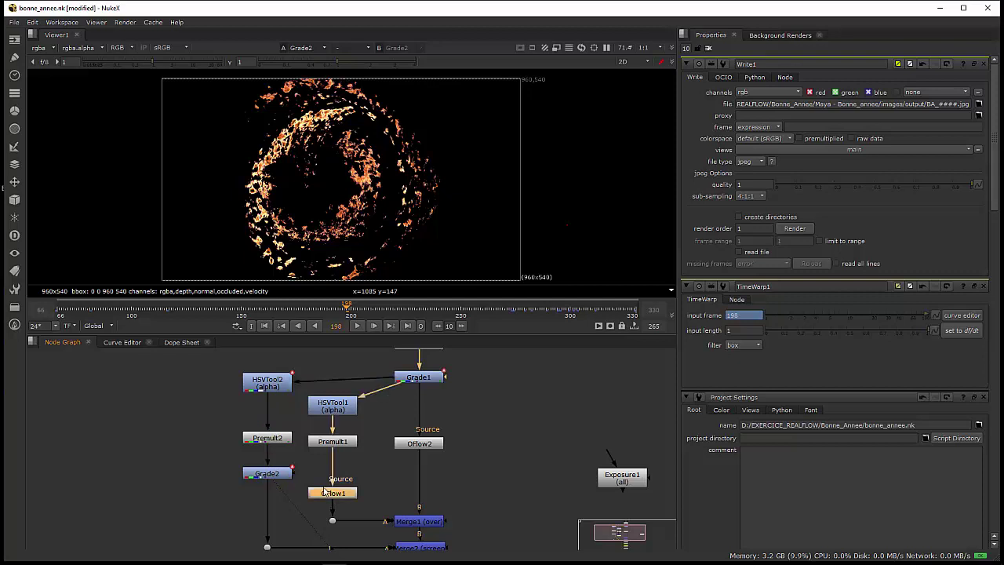
{"action": "key", "text": "1"}
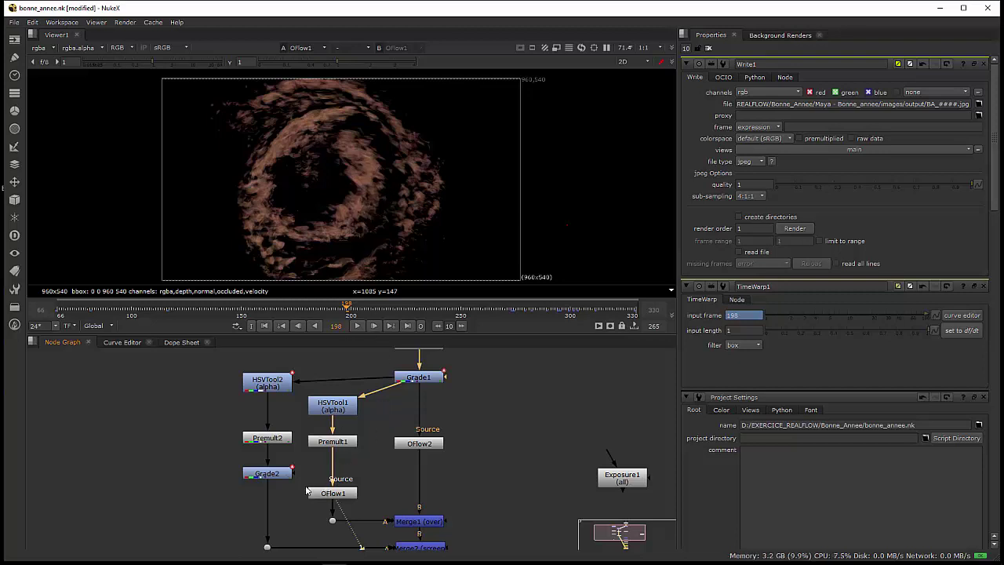
Step: View the Merge1 over composite, the Merge2 screen composite and the OFlow2 output in turn
{"action": "middle_click_drag", "start_coordinate": [392, 488], "coordinate": [363, 439]}
{"action": "left_click", "coordinate": [396, 480]}
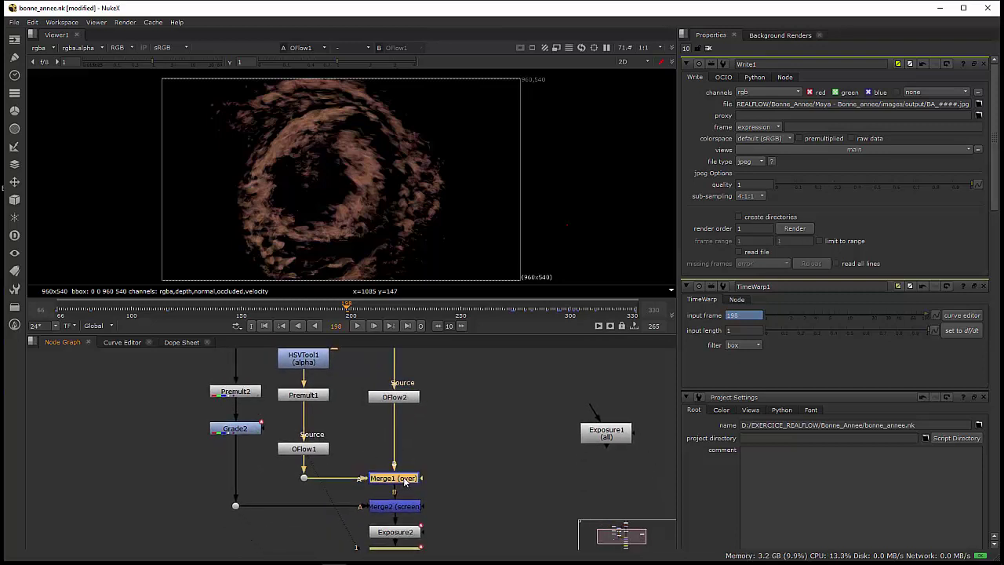
{"action": "key", "text": "1"}
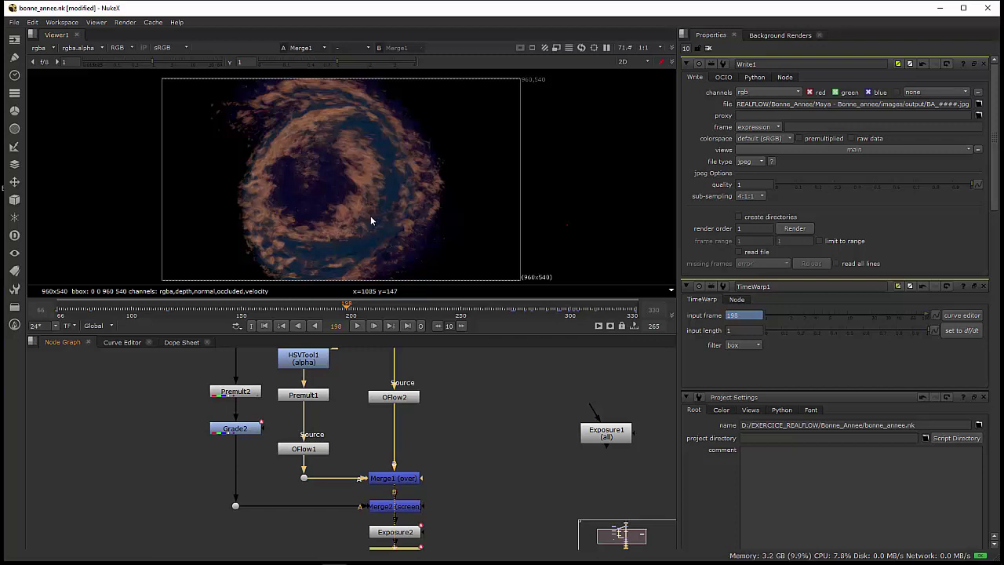
{"action": "left_click", "coordinate": [400, 505]}
{"action": "key", "text": "1"}
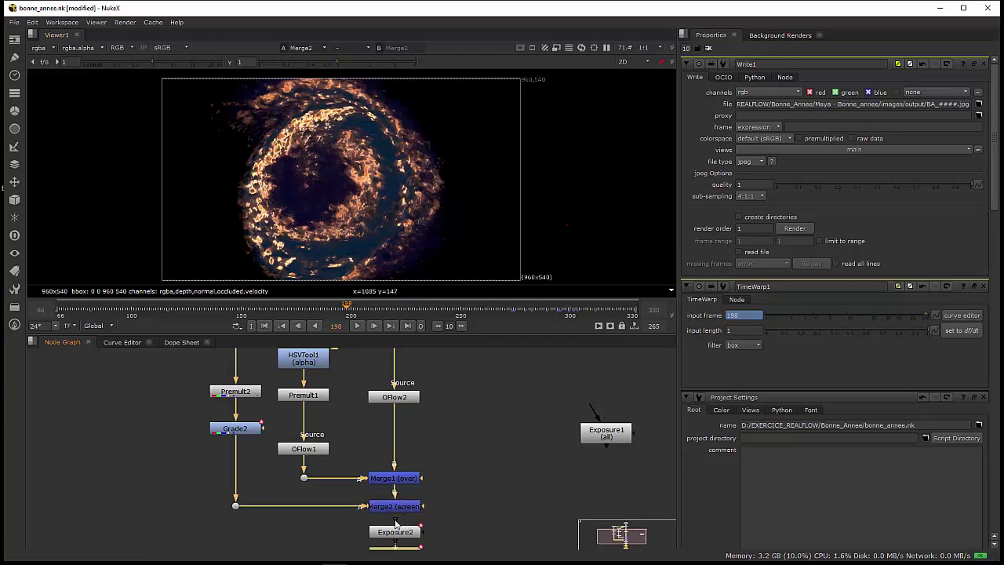
{"action": "left_click", "coordinate": [400, 397]}
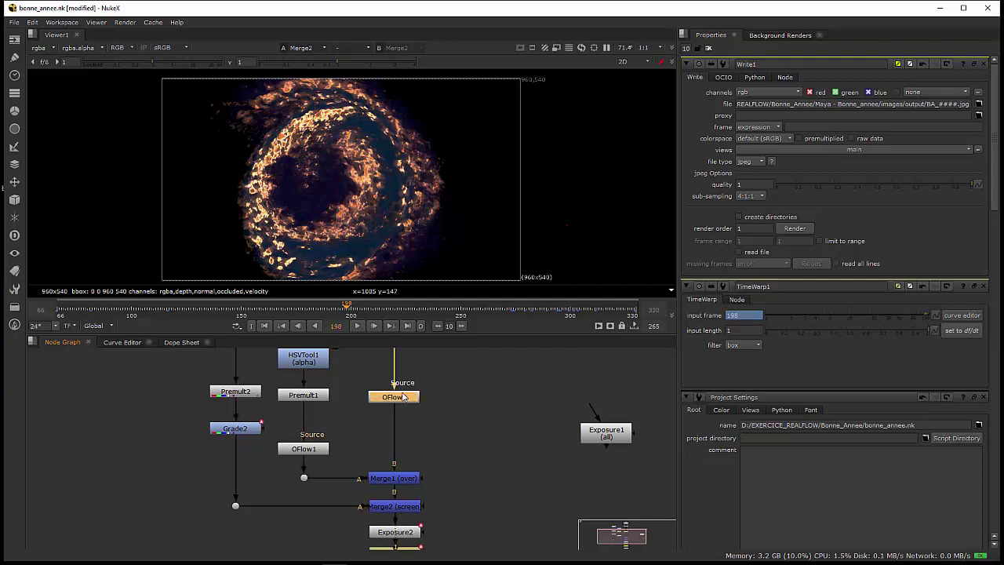
{"action": "key", "text": "1"}
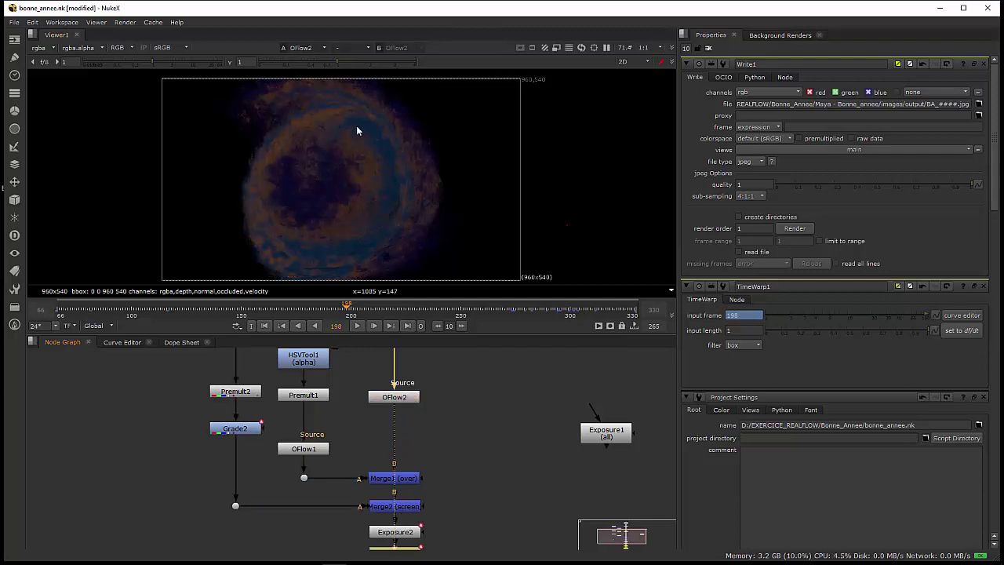
Step: Recheck Merge1, then settle on the Merge2 screen composite in the viewer
{"action": "left_click", "coordinate": [403, 480]}
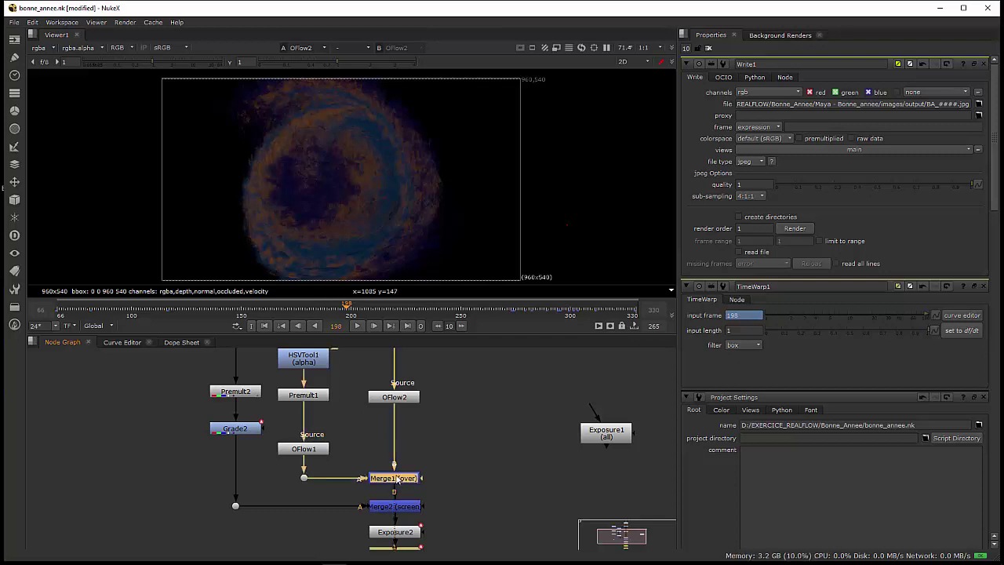
{"action": "key", "text": "1"}
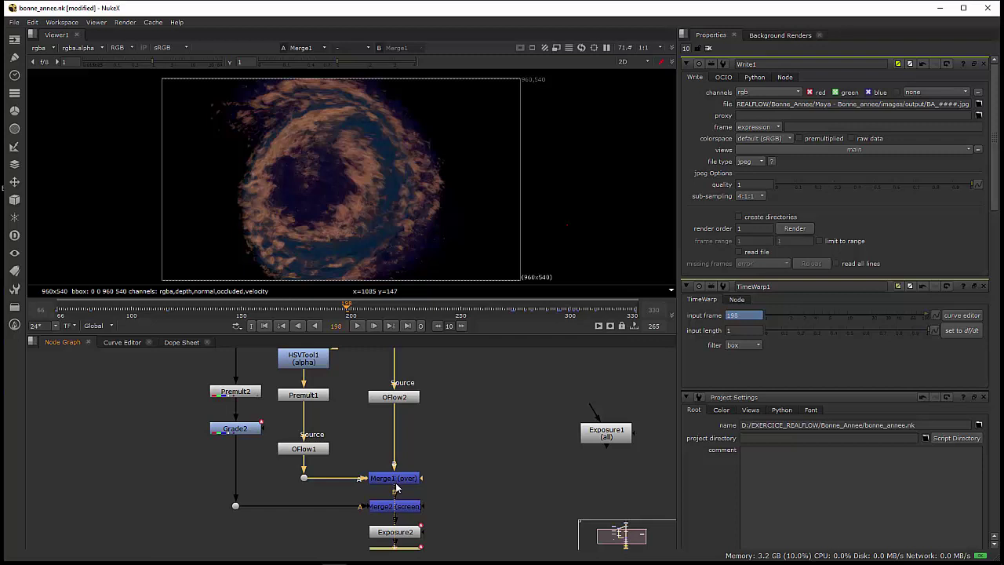
{"action": "left_click", "coordinate": [407, 510]}
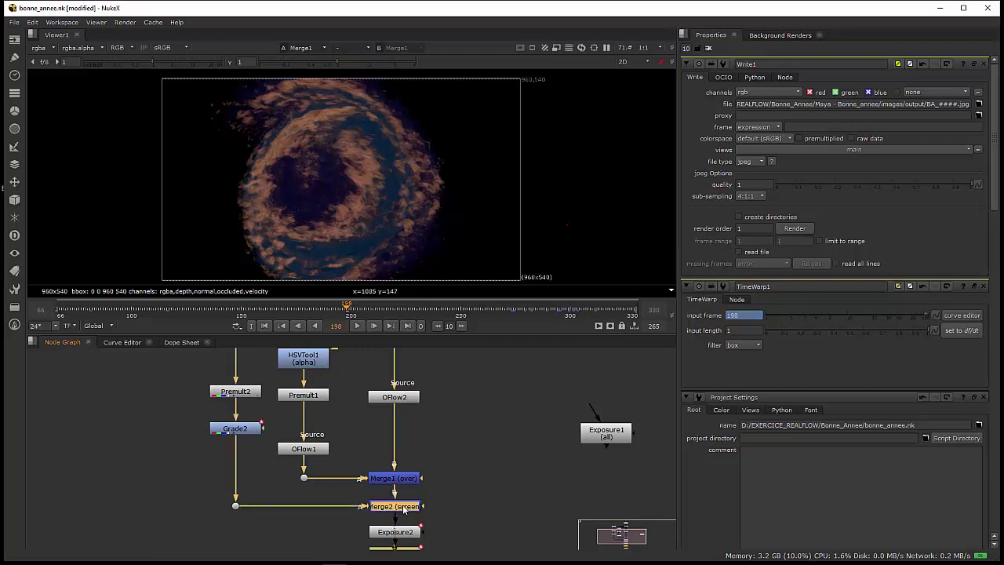
{"action": "key", "text": "1"}
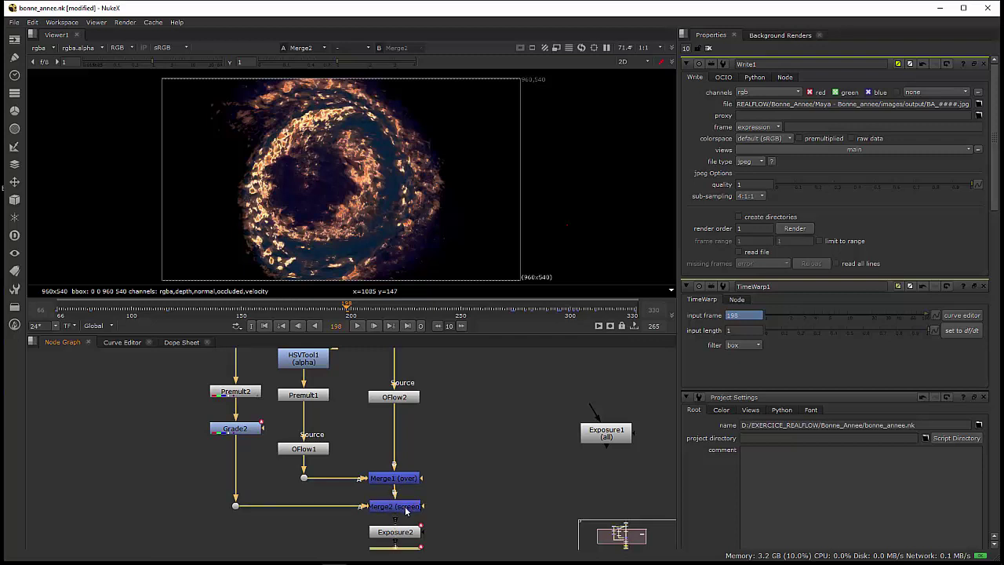
{"action": "scroll", "coordinate": [429, 496], "scroll_direction": "down", "scroll_amount": 1}
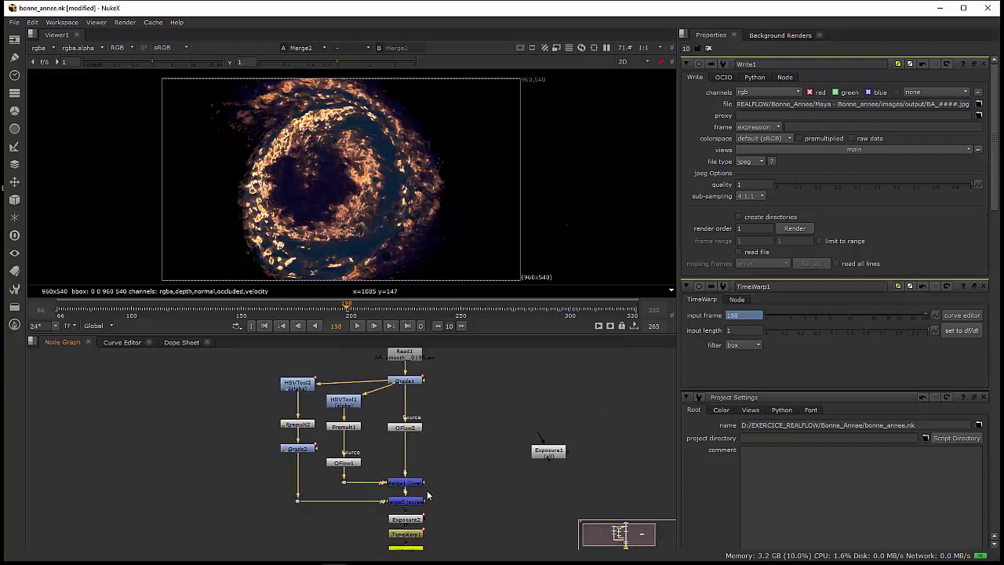
{"action": "scroll", "coordinate": [430, 496], "scroll_direction": "up", "scroll_amount": 1}
{"action": "scroll", "coordinate": [424, 487], "scroll_direction": "up", "scroll_amount": 2}
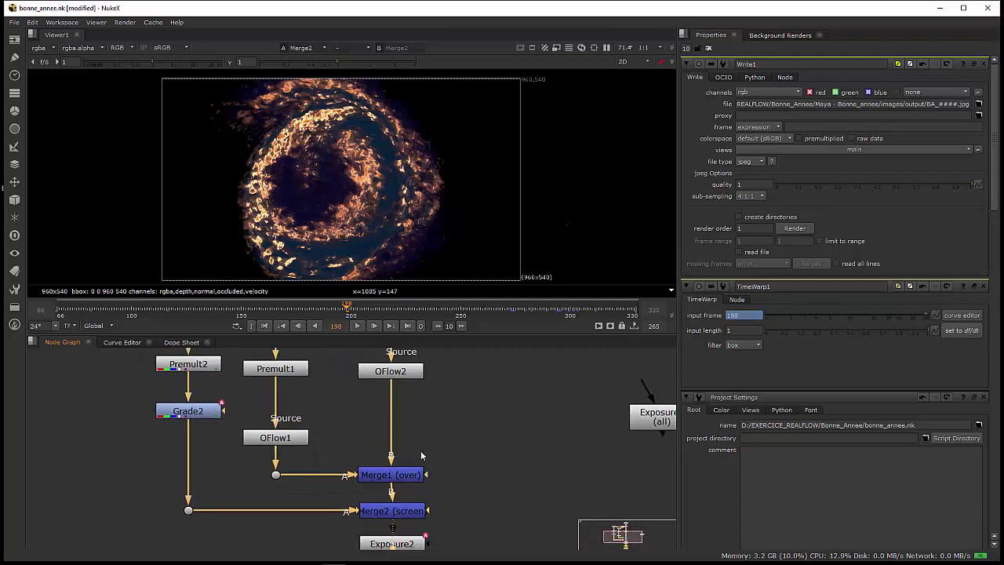
Step: Display the Exposure2 output, then the TimeWarp1 output in the viewer
{"action": "middle_click_drag", "start_coordinate": [413, 440], "coordinate": [406, 350]}
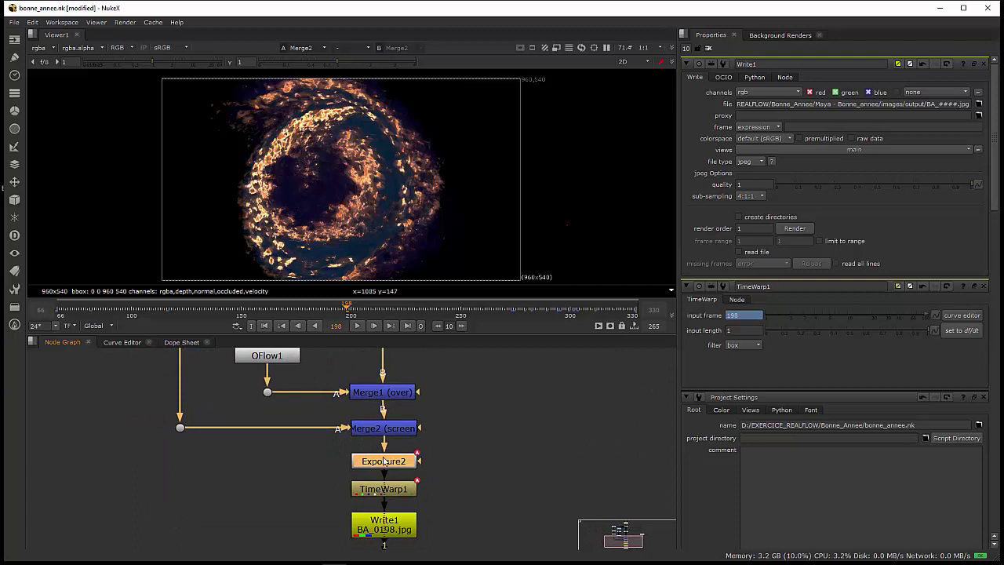
{"action": "key", "text": "1"}
{"action": "left_click", "coordinate": [400, 495]}
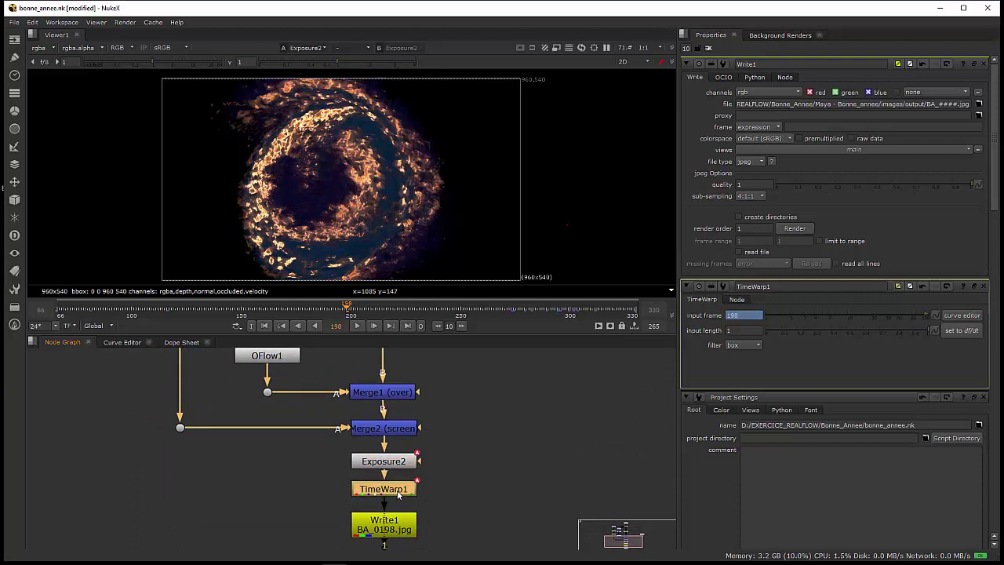
{"action": "key", "text": "1"}
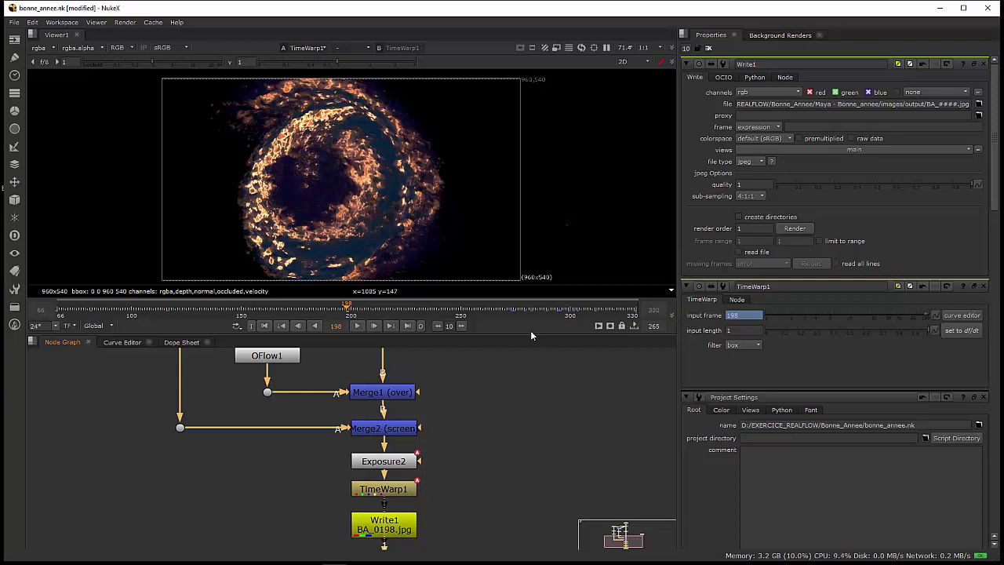
Step: Scrub the timeline from about frame 90 forward to frame 298's glowing Bonne Annee text
{"action": "left_click", "coordinate": [113, 308]}
{"action": "left_click_drag", "start_coordinate": [113, 308], "coordinate": [199, 318]}
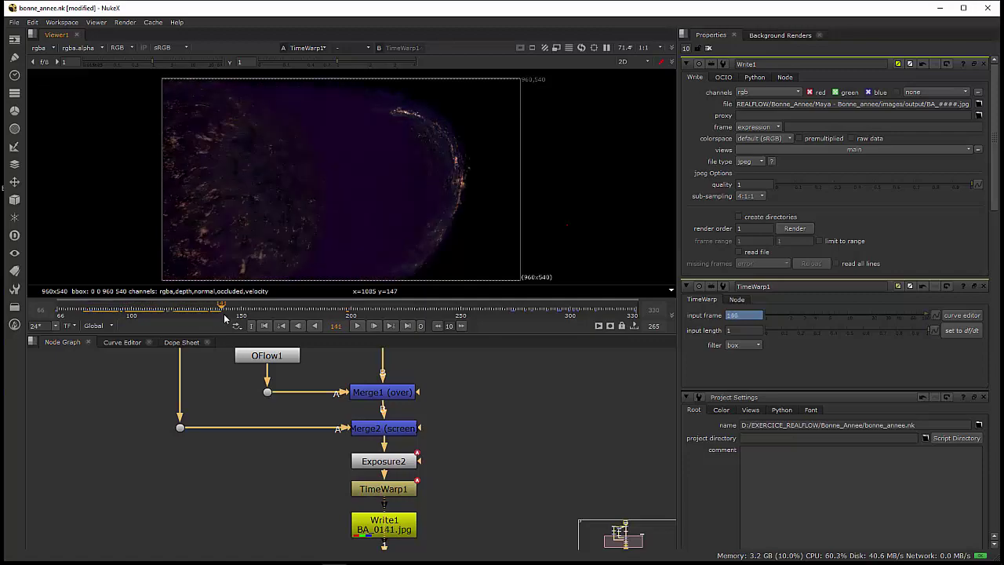
{"action": "left_click_drag", "start_coordinate": [198, 318], "coordinate": [566, 335]}
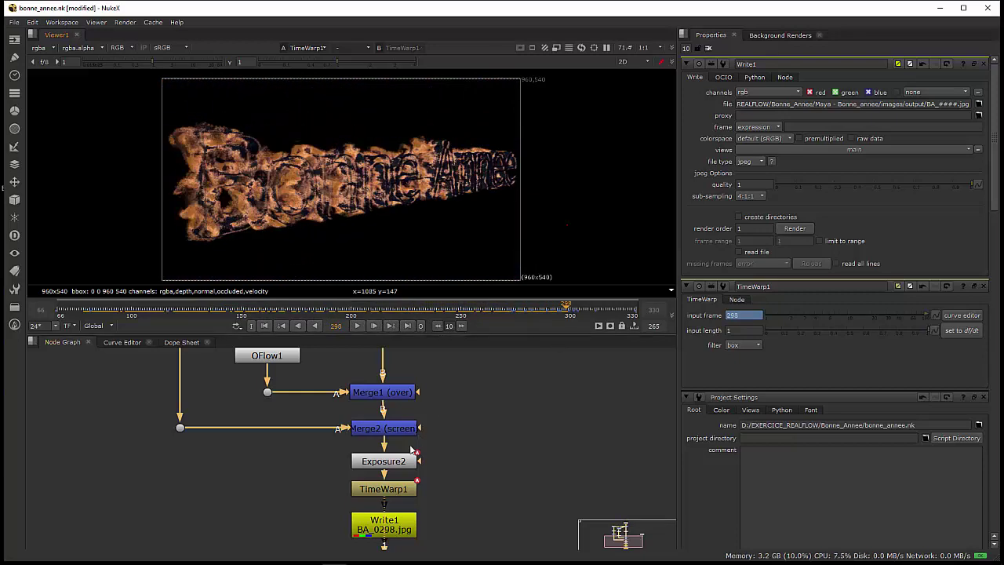
{"action": "scroll", "coordinate": [458, 417], "scroll_direction": "down", "scroll_amount": 2}
{"action": "scroll", "coordinate": [457, 432], "scroll_direction": "down", "scroll_amount": 2}
{"action": "scroll", "coordinate": [457, 443], "scroll_direction": "up", "scroll_amount": 1}
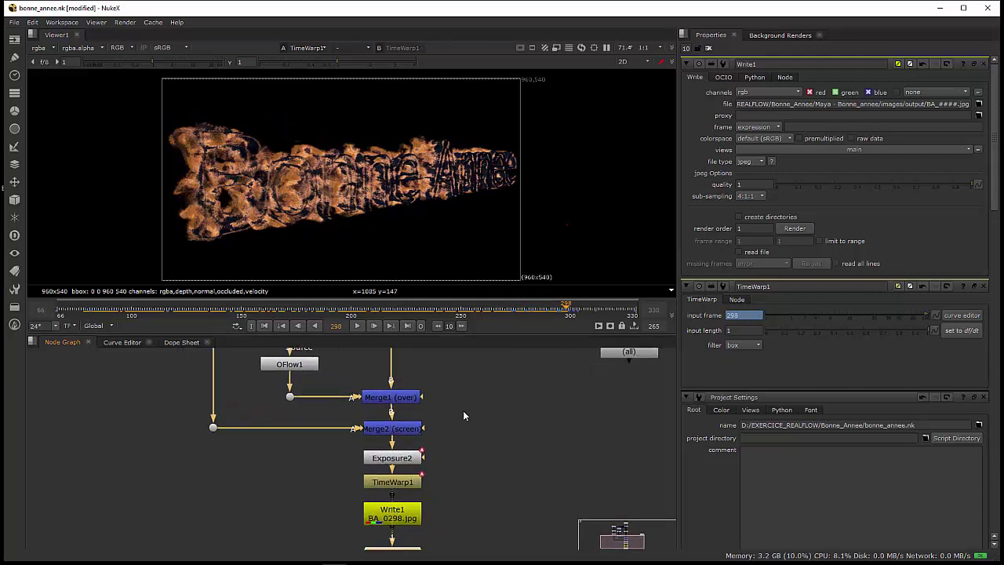
{"action": "scroll", "coordinate": [463, 412], "scroll_direction": "up", "scroll_amount": 1}
{"action": "scroll", "coordinate": [445, 483], "scroll_direction": "up", "scroll_amount": 1}
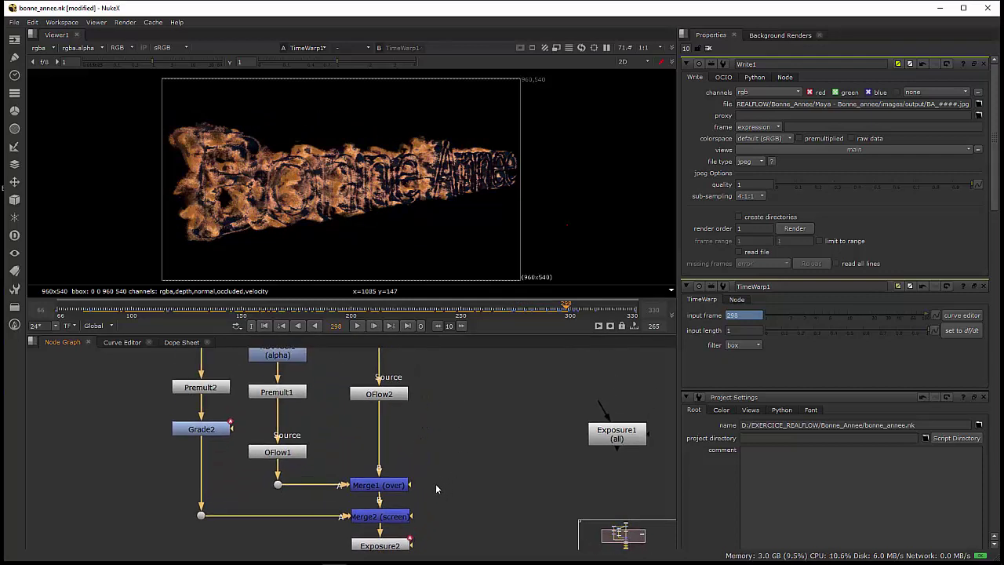